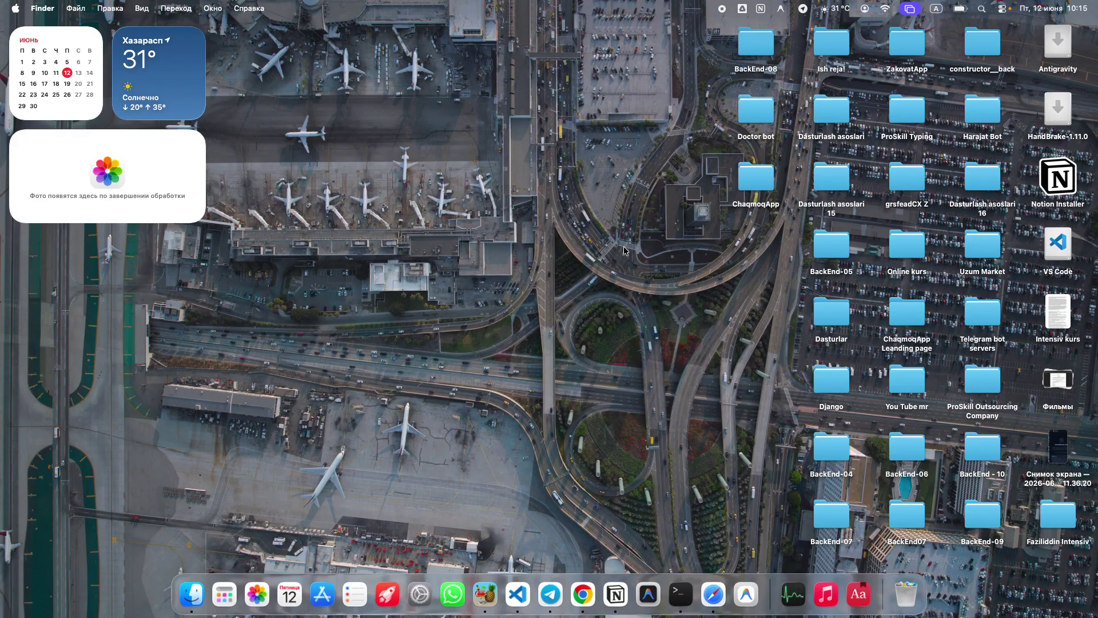
# Open Google Sheets from the Google apps grid in a new Chrome tab and create a blank spreadsheet
pyautogui.click(582, 584)
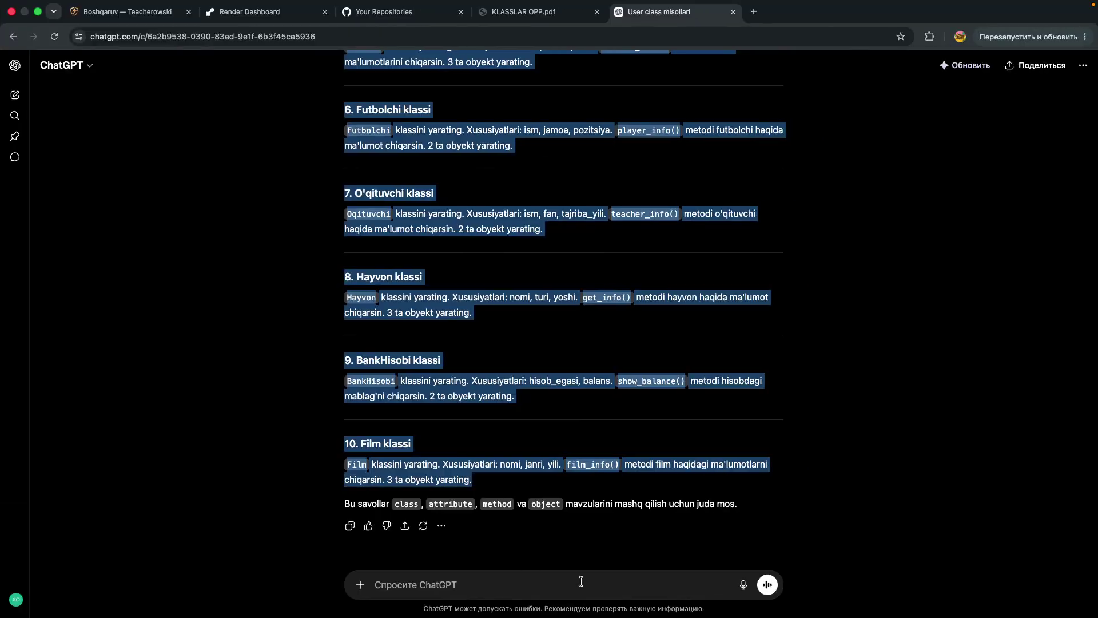
pyautogui.press('super+t')
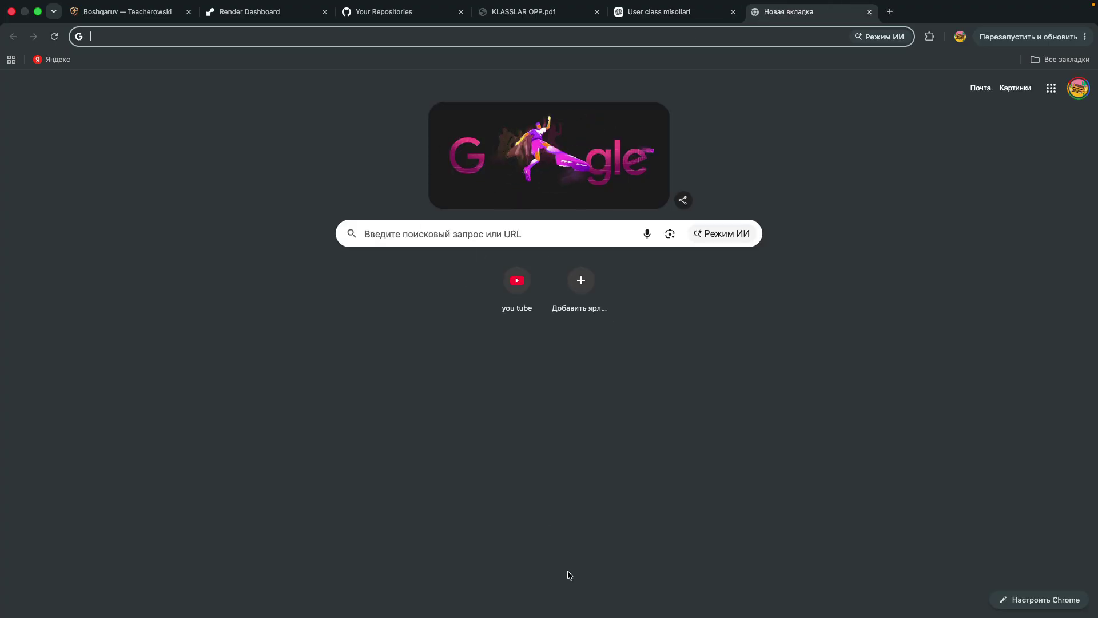
pyautogui.click(1047, 91)
pyautogui.scroll(-2, 967, 257)
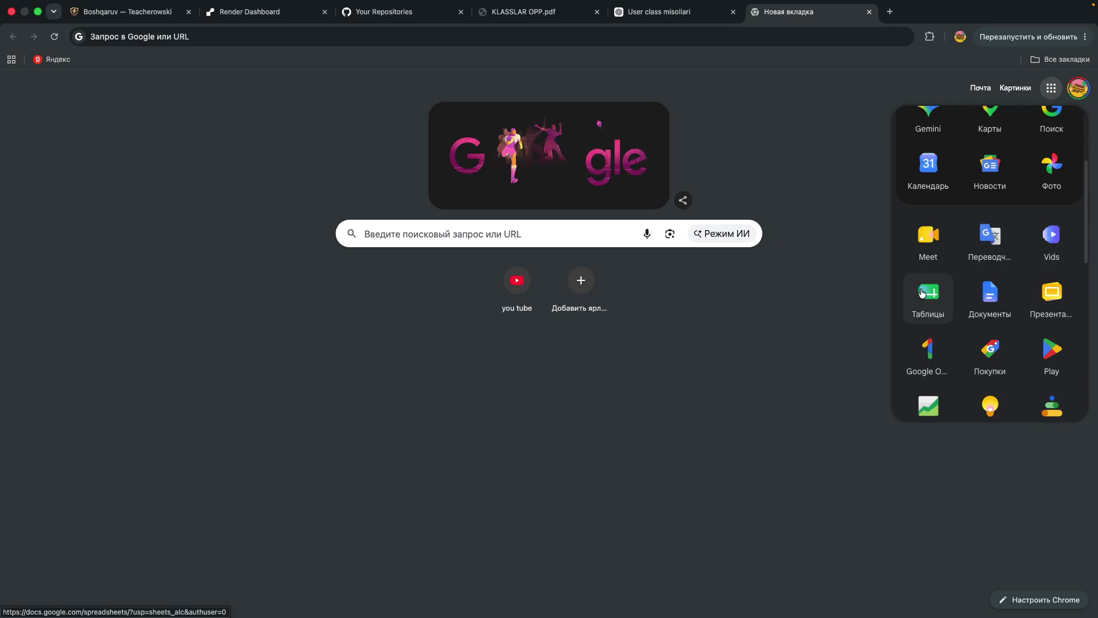
pyautogui.click(922, 294)
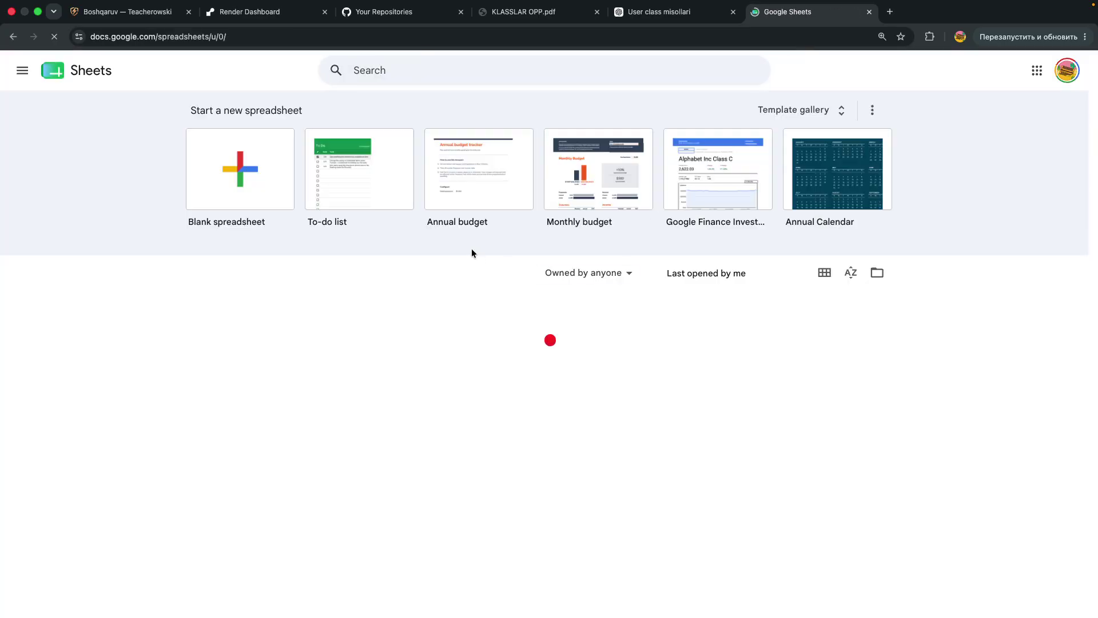
pyautogui.click(257, 194)
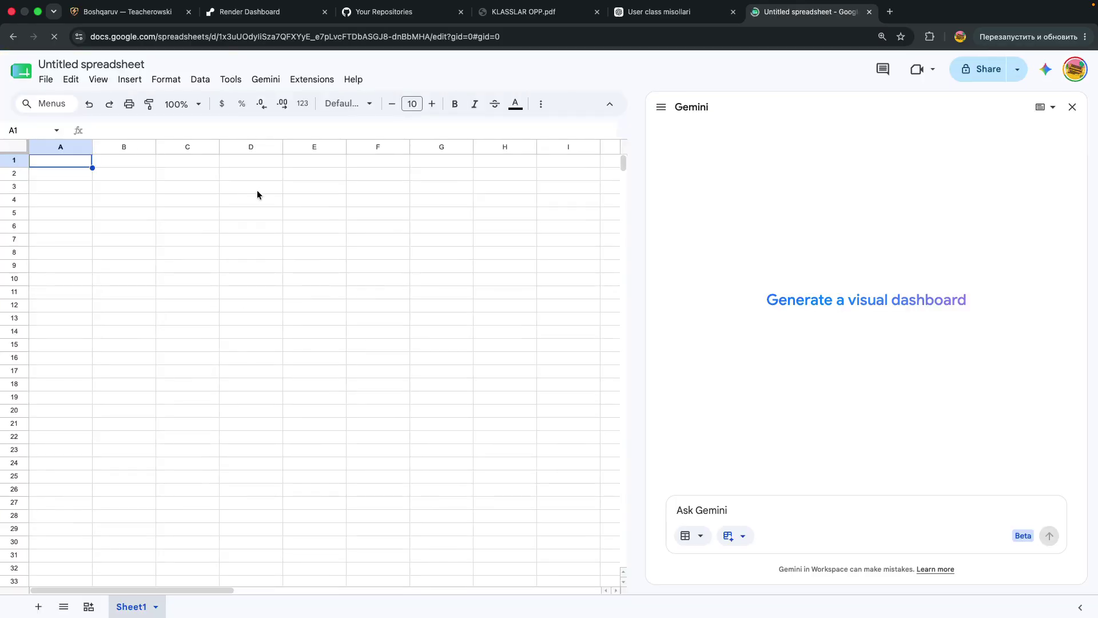
# Close the Gemini side panel at 150% zoom, then zoom back out and show the spaces overview
pyautogui.press('super+plus')
pyautogui.press('super+plus')
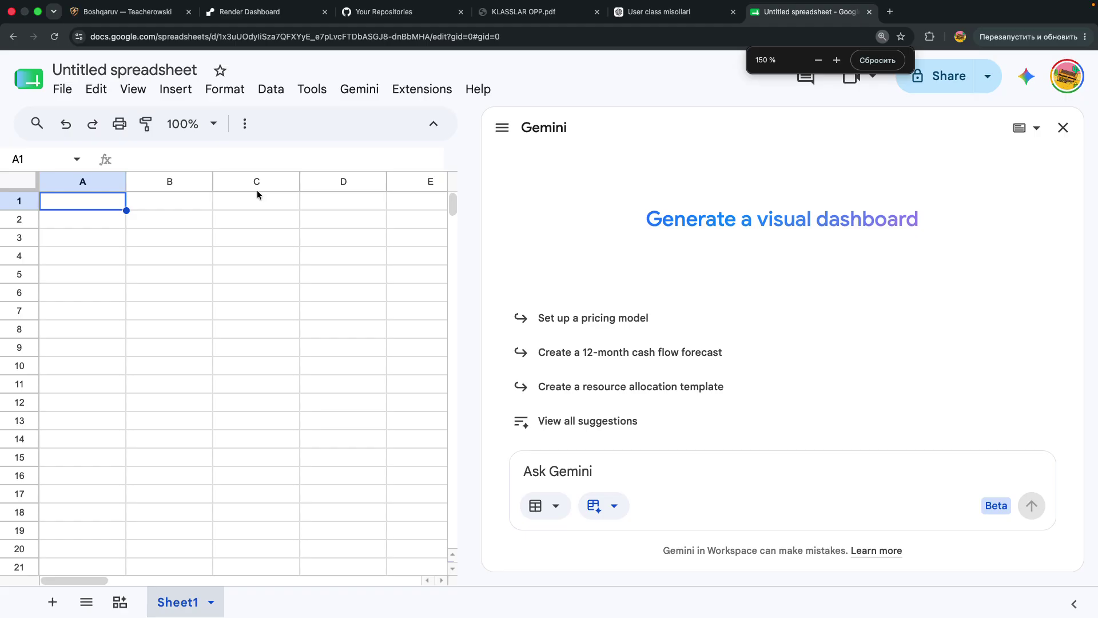
pyautogui.click(1062, 128)
pyautogui.press('super+minus')
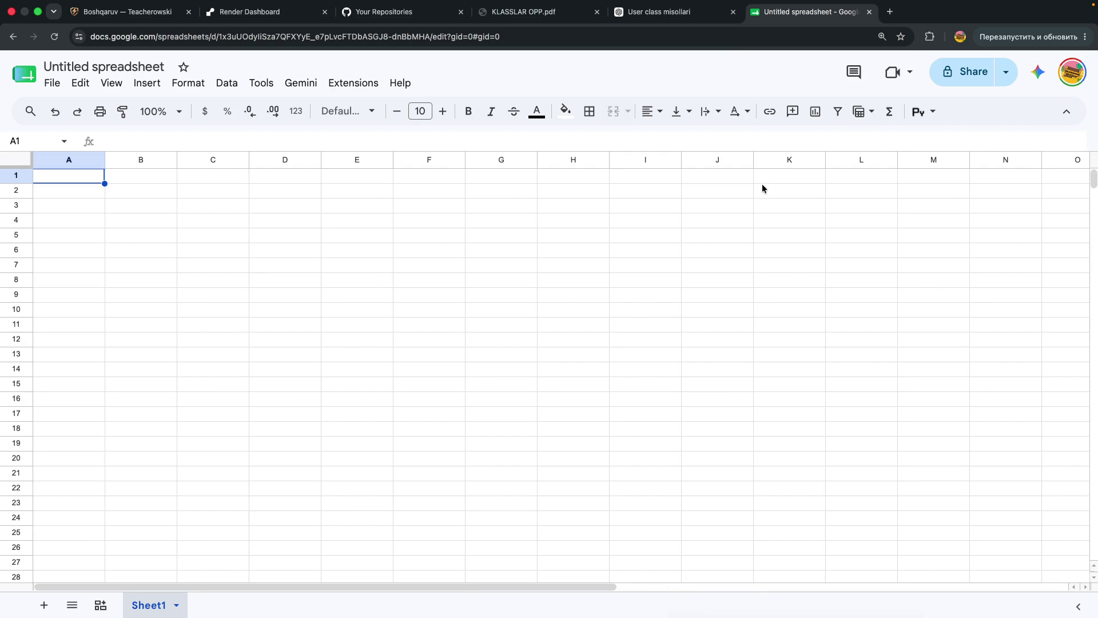
pyautogui.hotkey('ctrl', 'Up')
# Open a full-screen Finder window showing the Desktop folder in list view
pyautogui.click(630, 44)
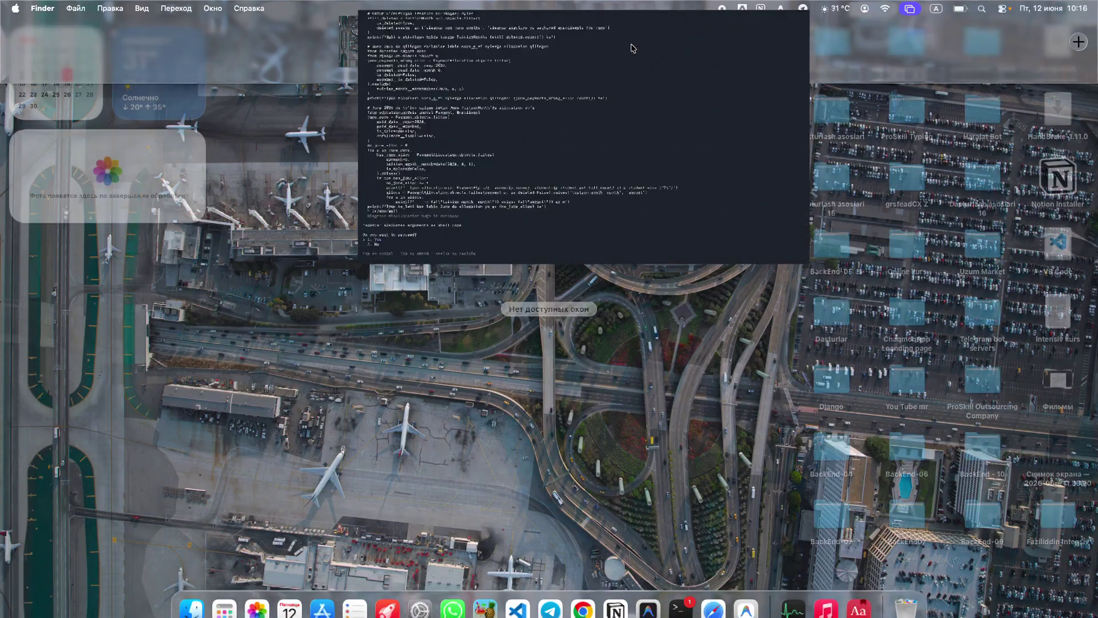
pyautogui.hotkey('ctrl', 'Up')
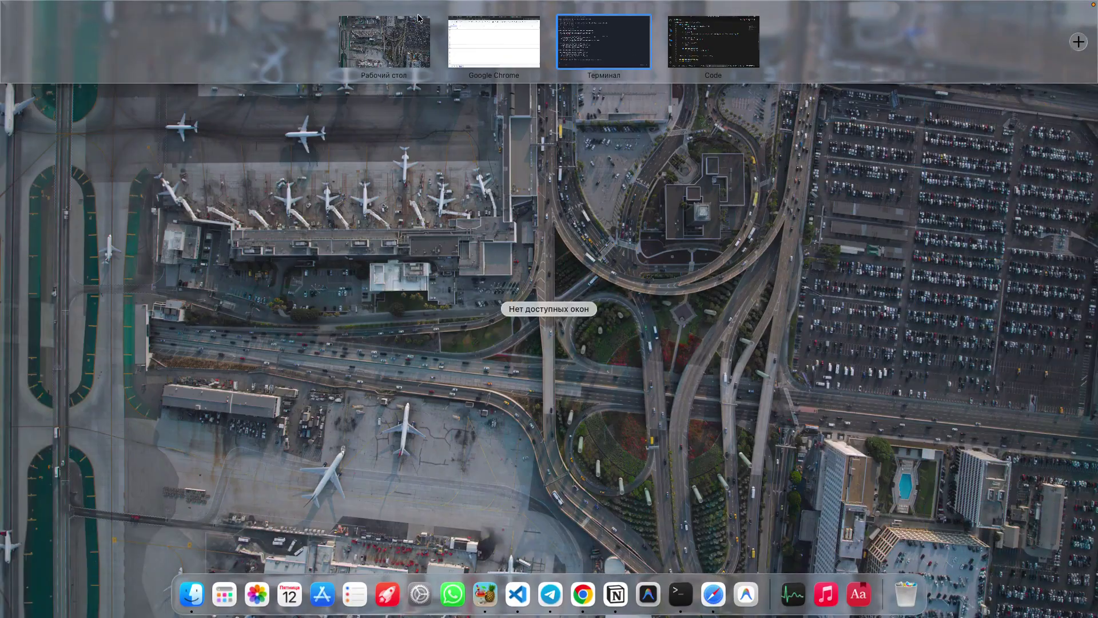
pyautogui.click(456, 49)
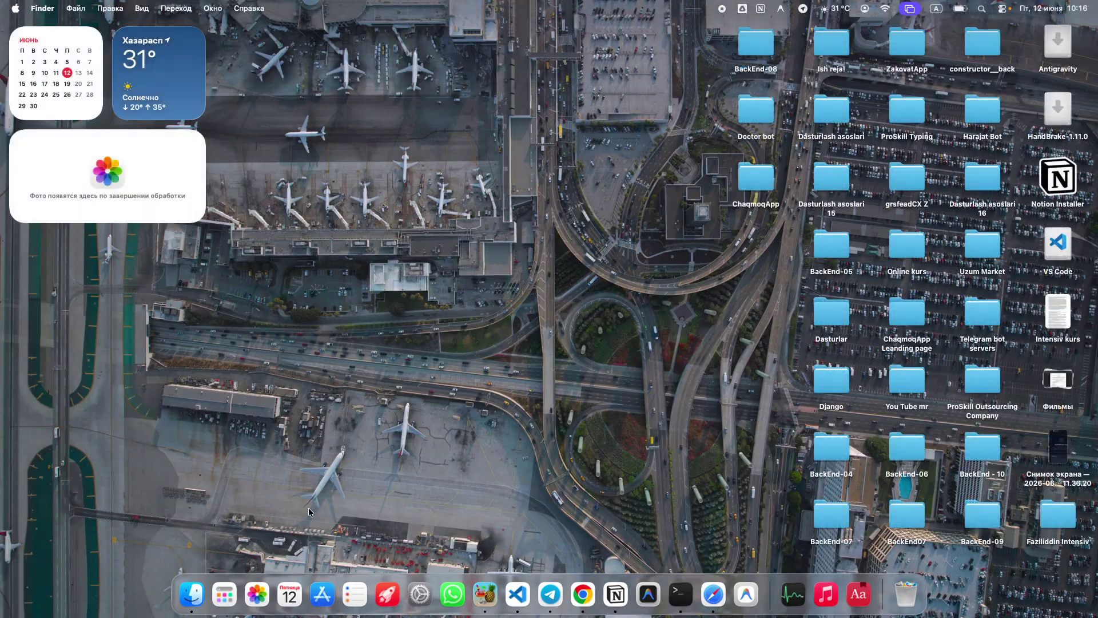
pyautogui.click(195, 591)
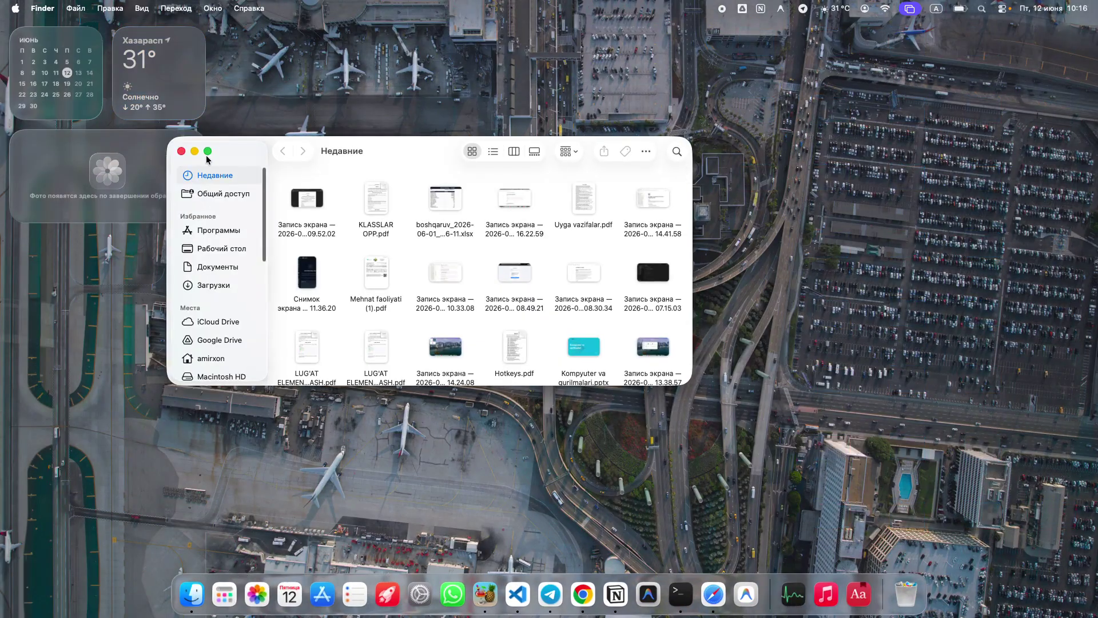
pyautogui.click(207, 150)
pyautogui.click(48, 118)
# Collapse the expanded Python and ProSkill folders in the Desktop list
pyautogui.scroll(-10, 194, 202)
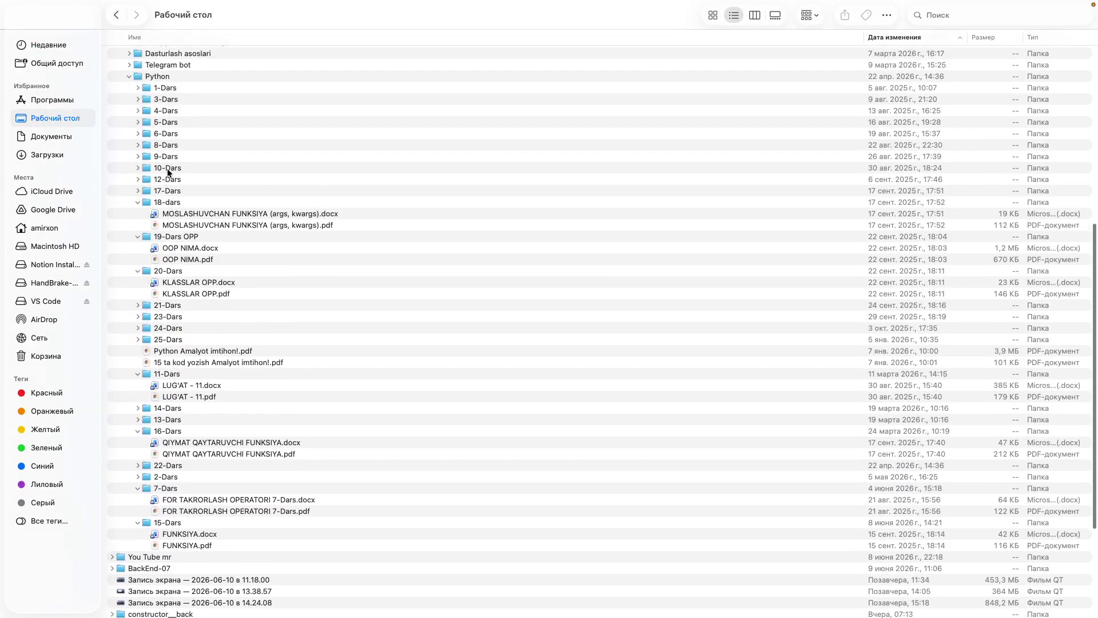
pyautogui.scroll(2, 167, 168)
pyautogui.click(128, 98)
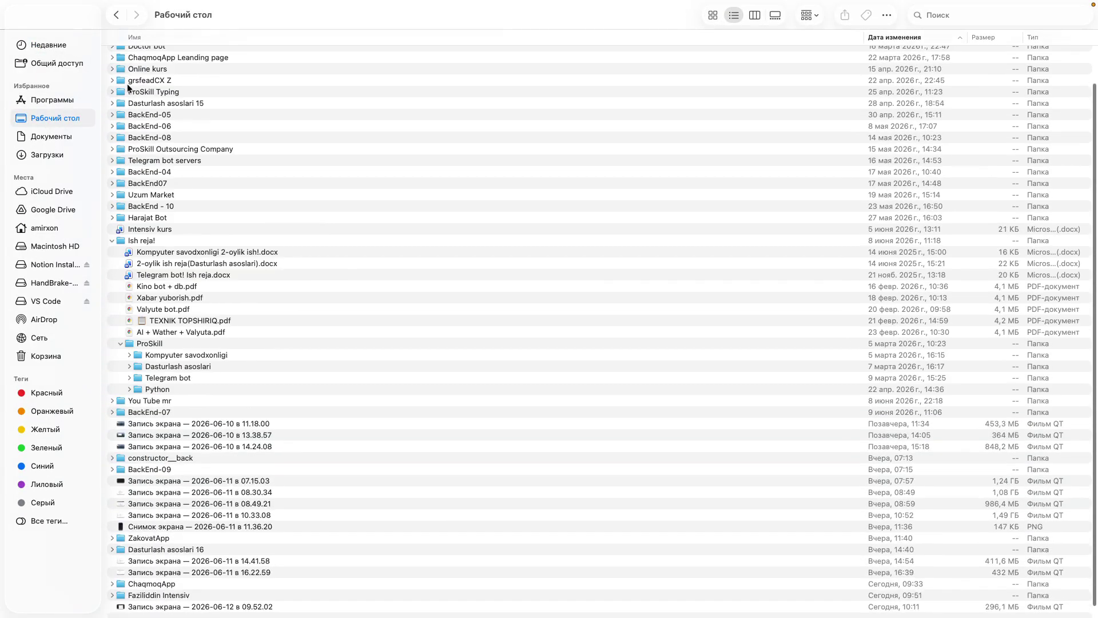
pyautogui.scroll(5, 127, 83)
pyautogui.click(120, 392)
pyautogui.click(120, 386)
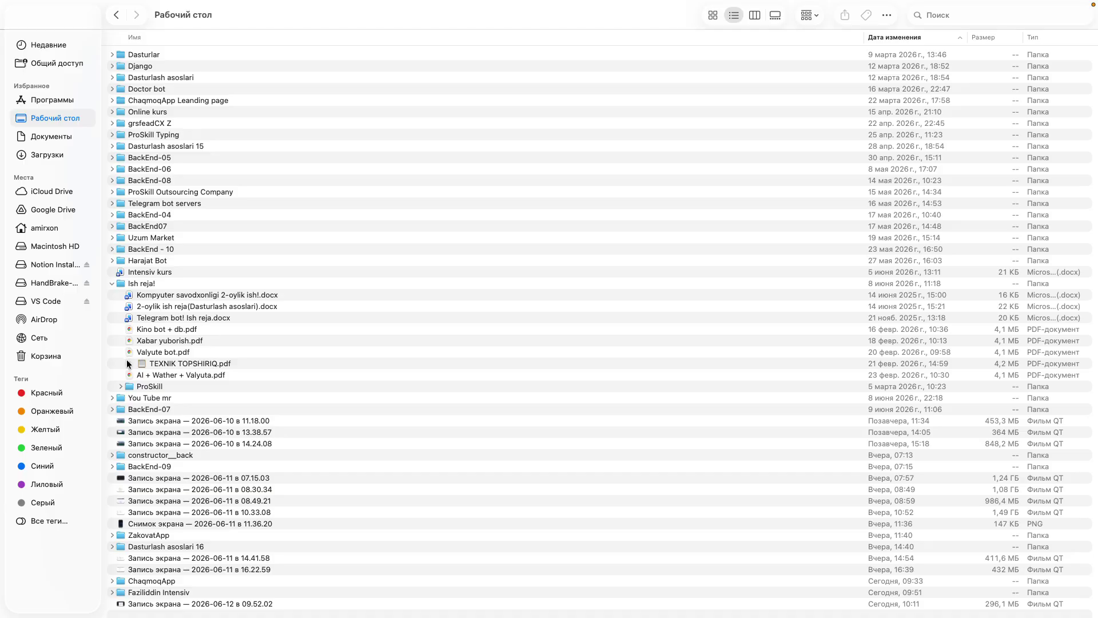
# Expand ProSkill > Kompyuter savodxonligi to view 7-Dars and 8-Dars, then return to the spreadsheet
pyautogui.click(120, 386)
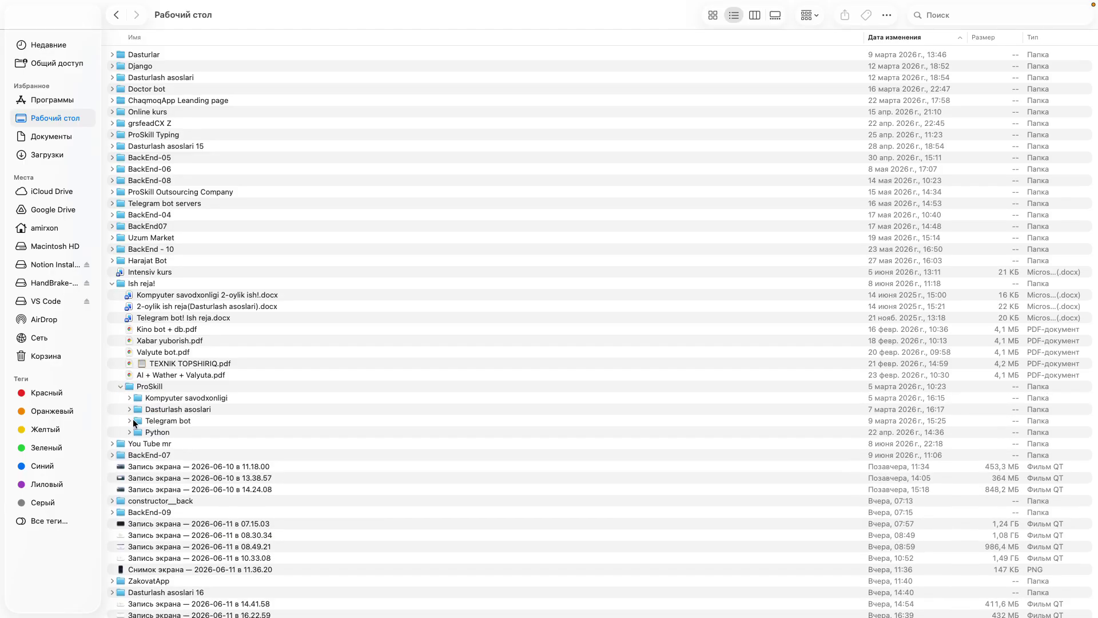
pyautogui.click(128, 396)
pyautogui.scroll(-5, 128, 397)
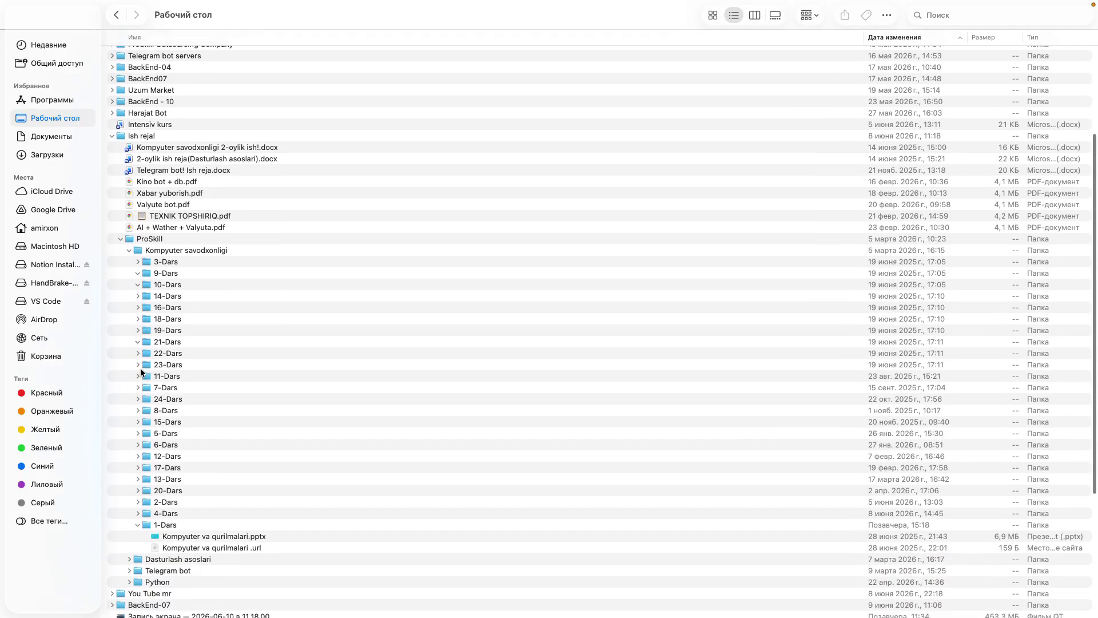
pyautogui.click(137, 388)
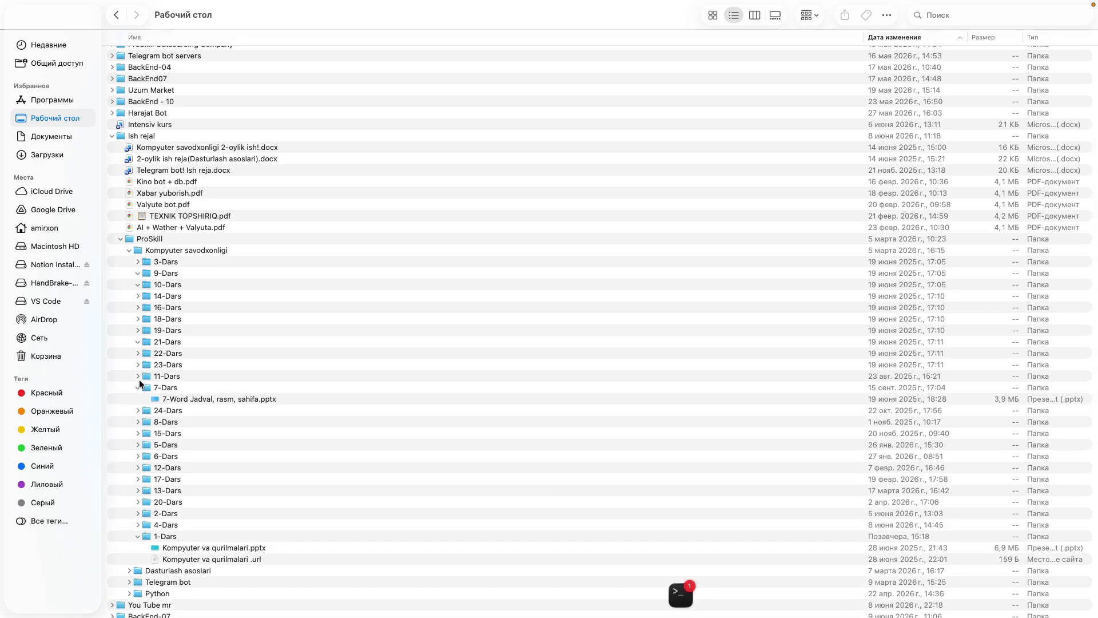
pyautogui.click(141, 421)
pyautogui.click(137, 422)
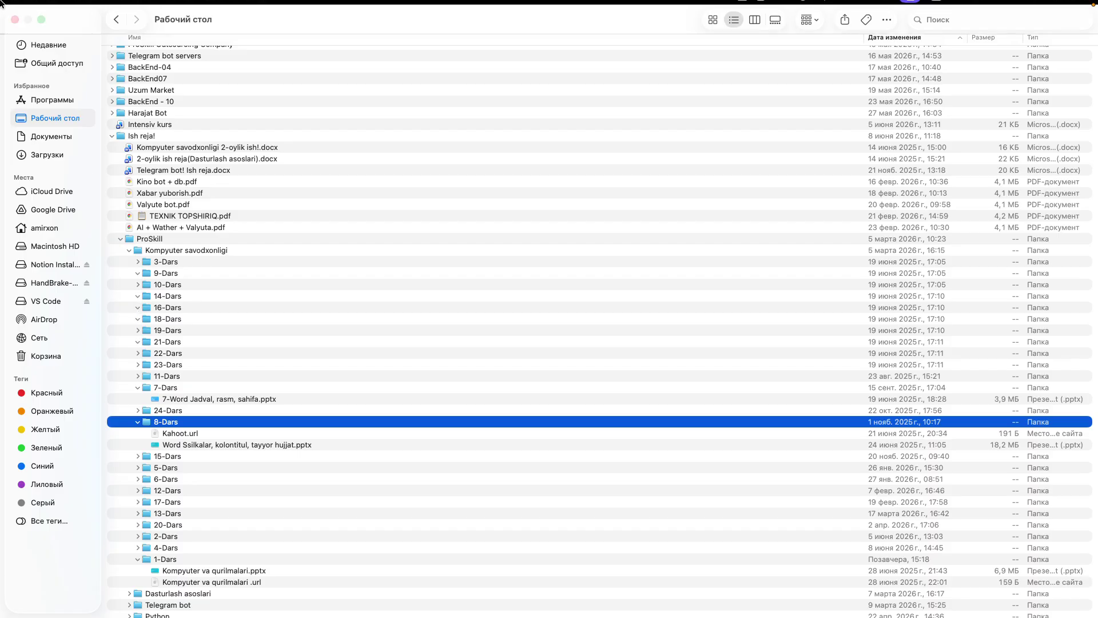
pyautogui.hotkey('ctrl', 'Left')
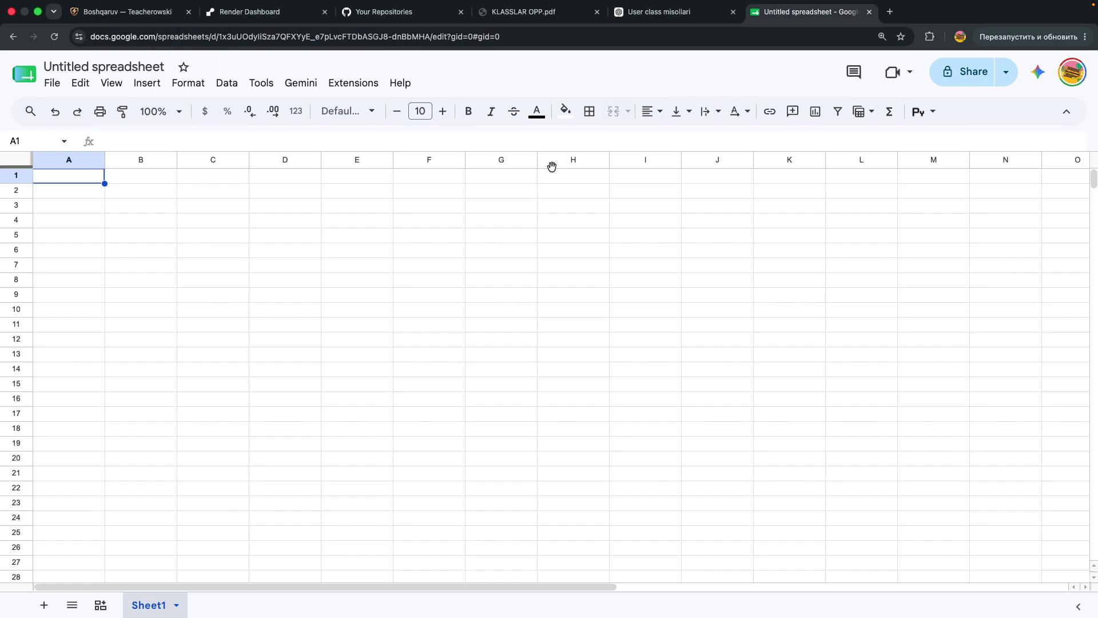
pyautogui.click(136, 179)
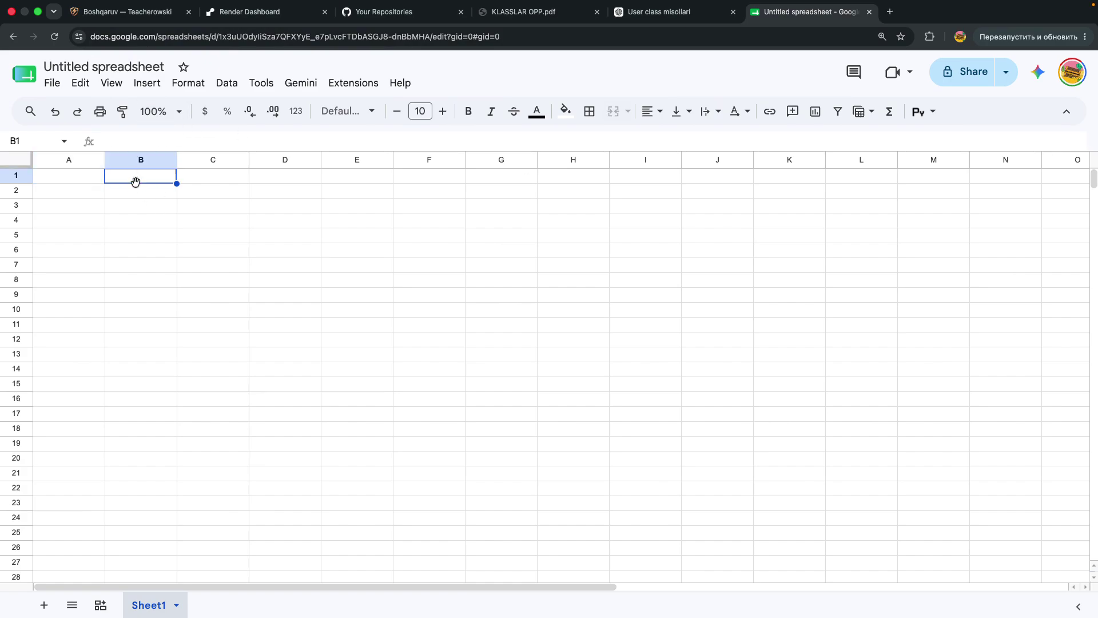
pyautogui.click(139, 206)
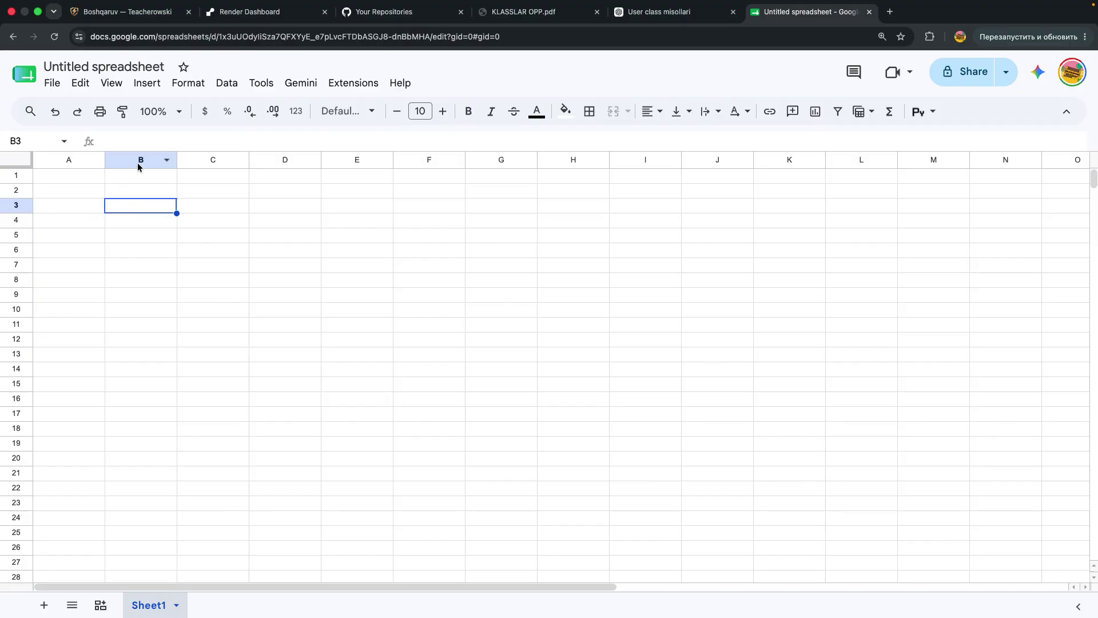
pyautogui.click(238, 296)
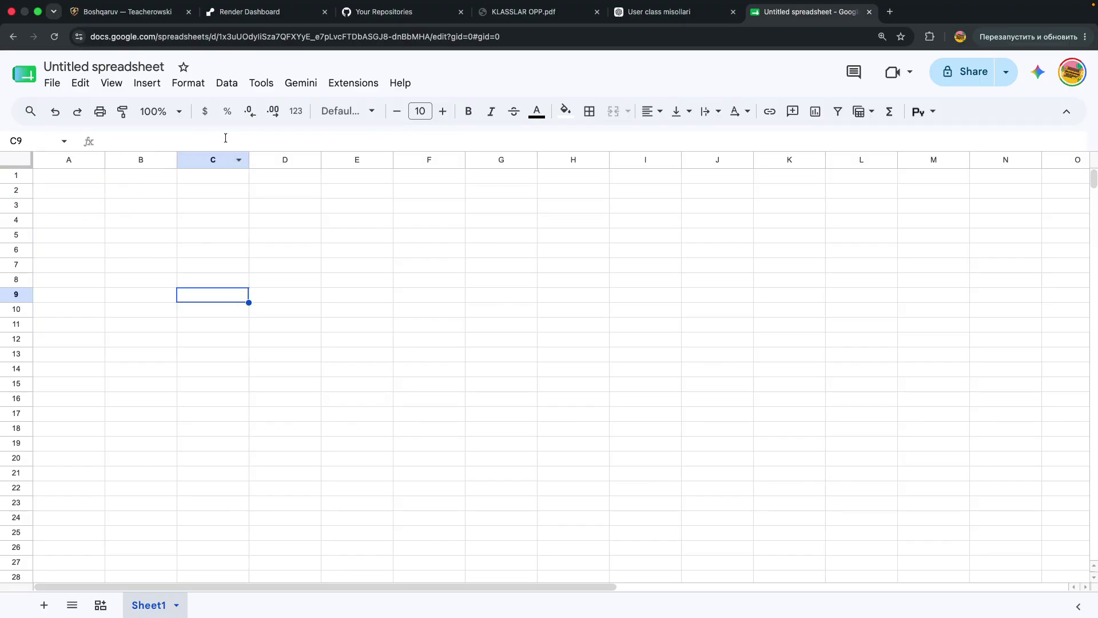
pyautogui.click(402, 231)
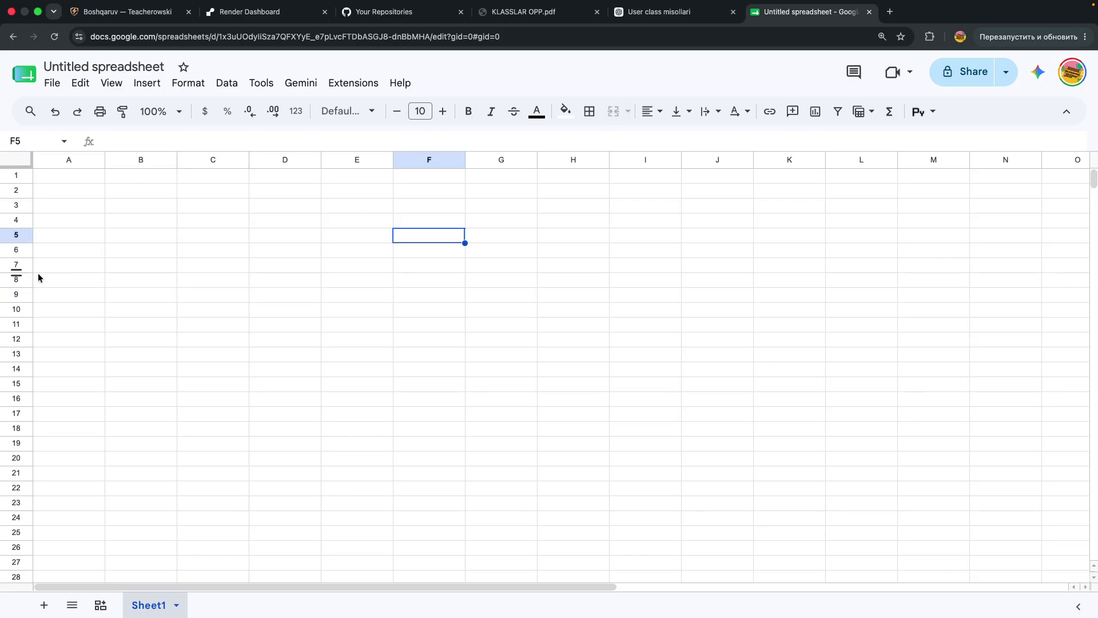
pyautogui.click(79, 236)
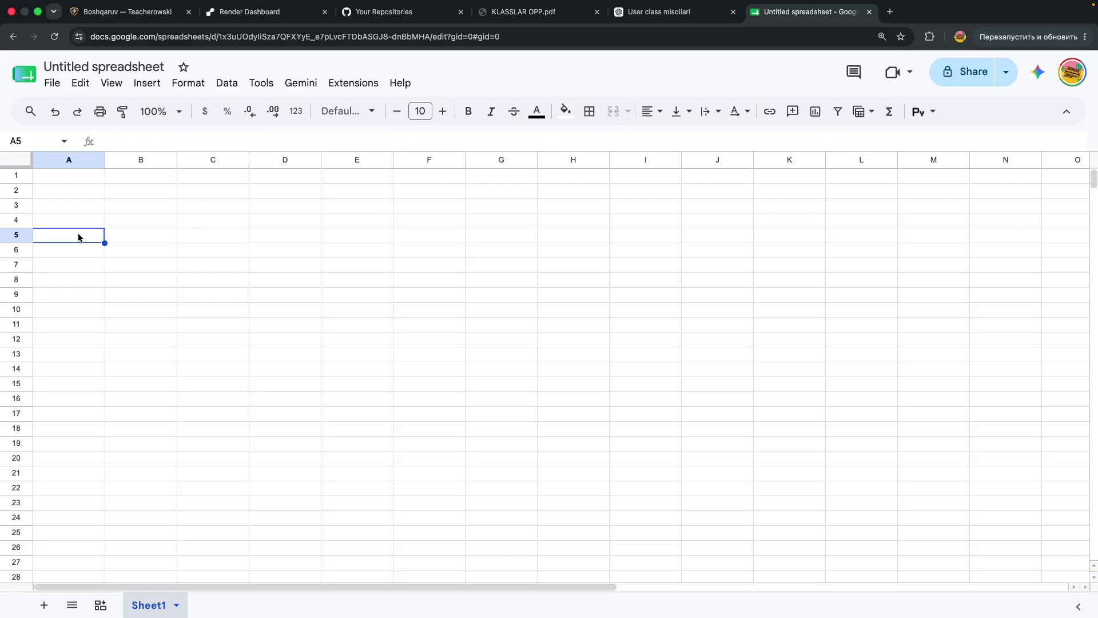
pyautogui.click(76, 181)
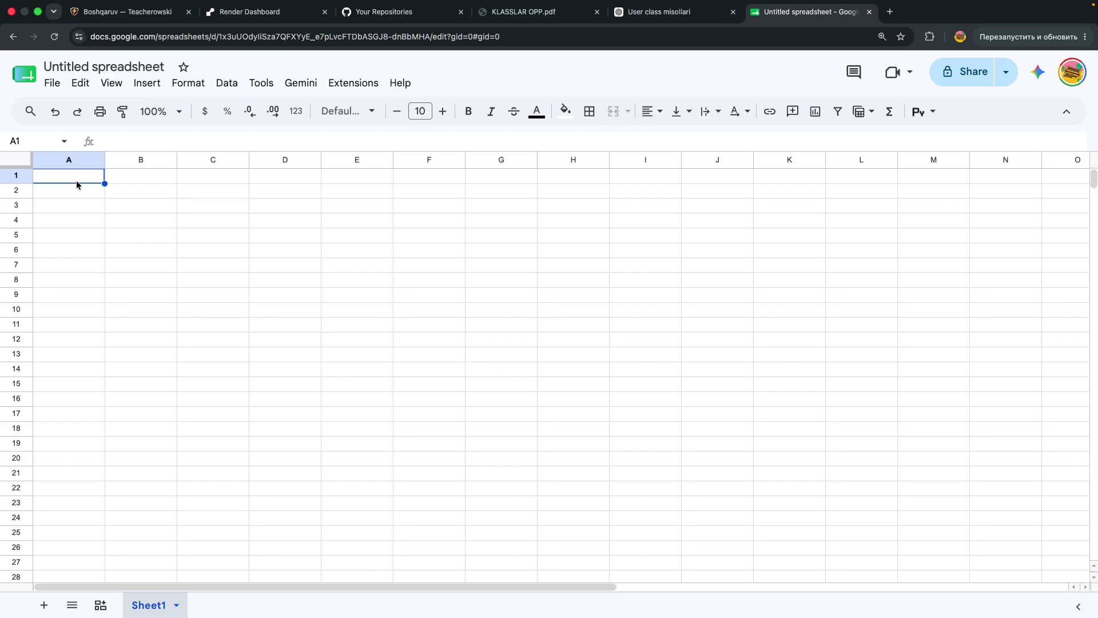
# Enter 1 and 2 in A1:A2, undoing the extra trial values 3, 4 and 5
pyautogui.write('1')
pyautogui.press('Return')
pyautogui.write('3')
pyautogui.press('Return')
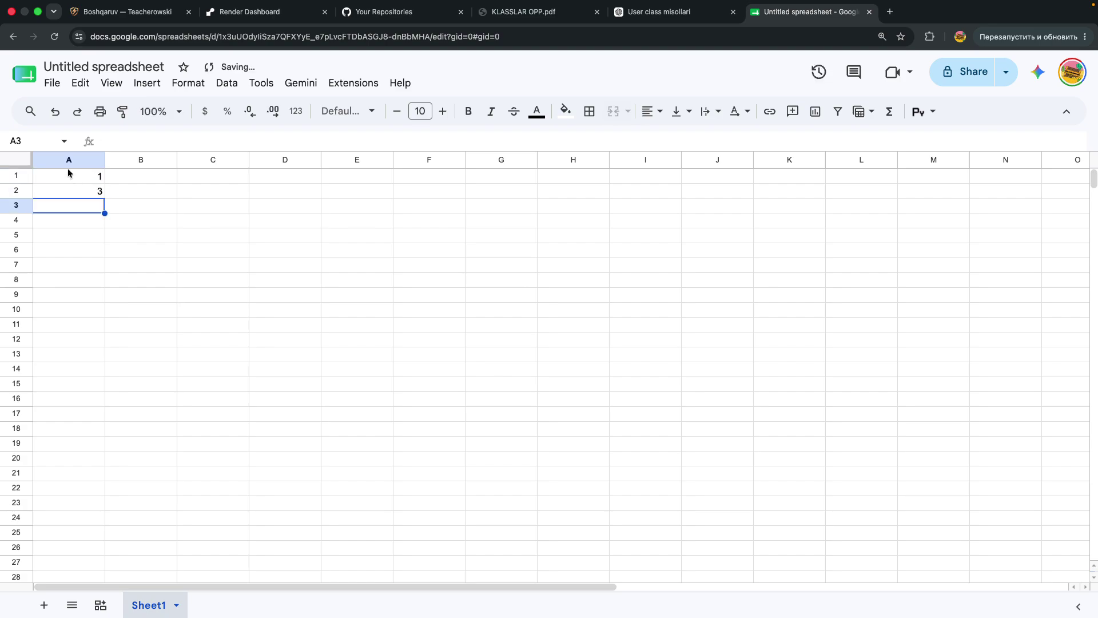
pyautogui.click(78, 194)
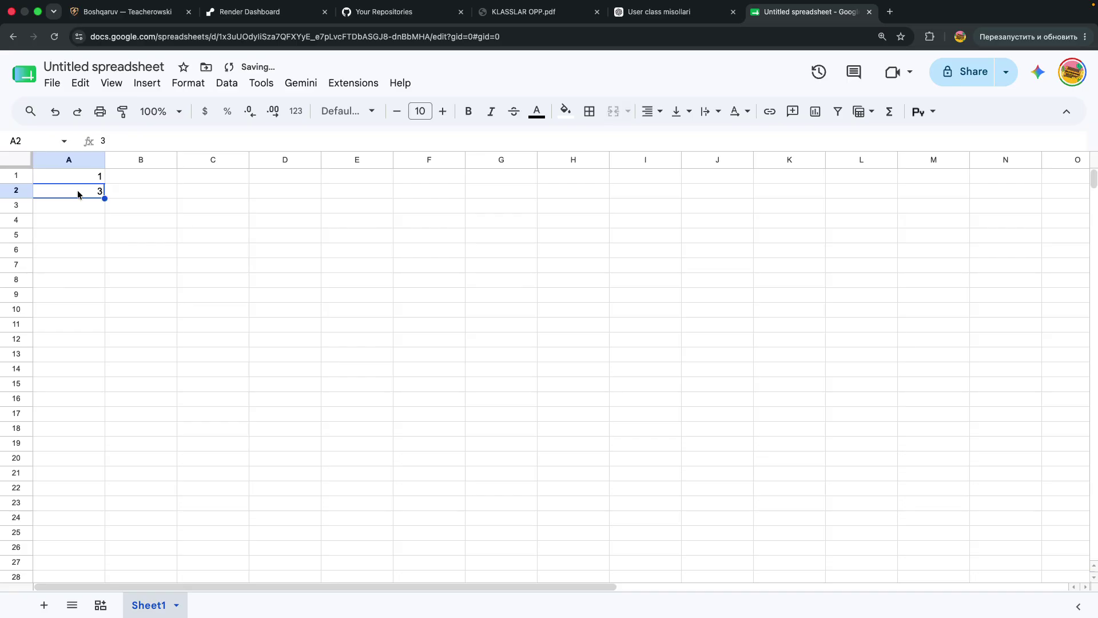
pyautogui.write('2')
pyautogui.press('Return')
pyautogui.write('3')
pyautogui.press('Return')
pyautogui.write('4')
pyautogui.press('Return')
pyautogui.write('5')
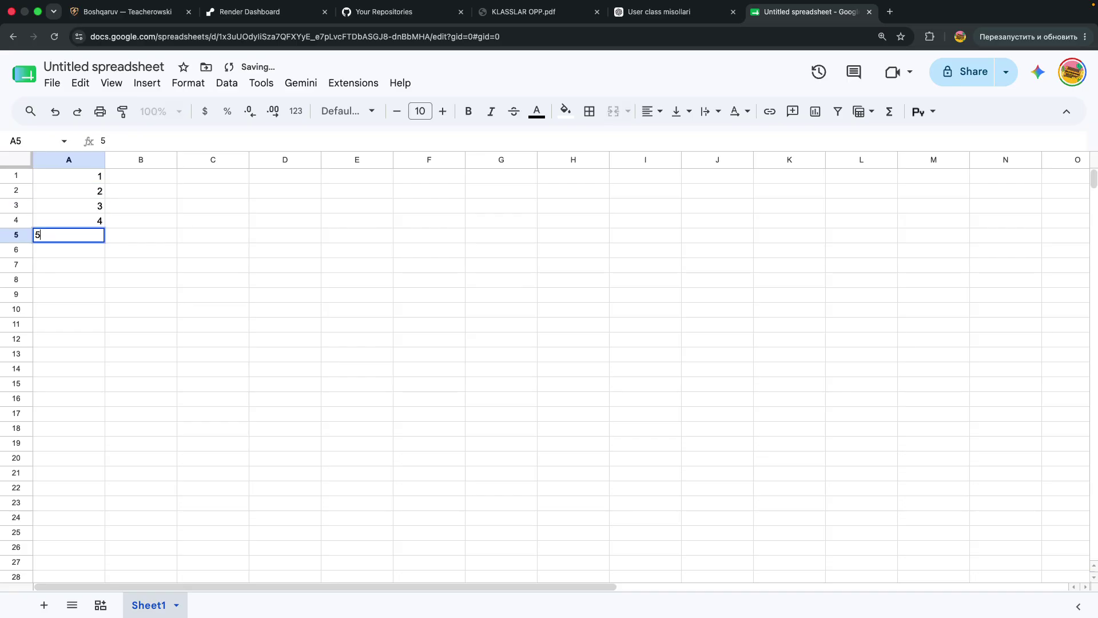
pyautogui.press('Return')
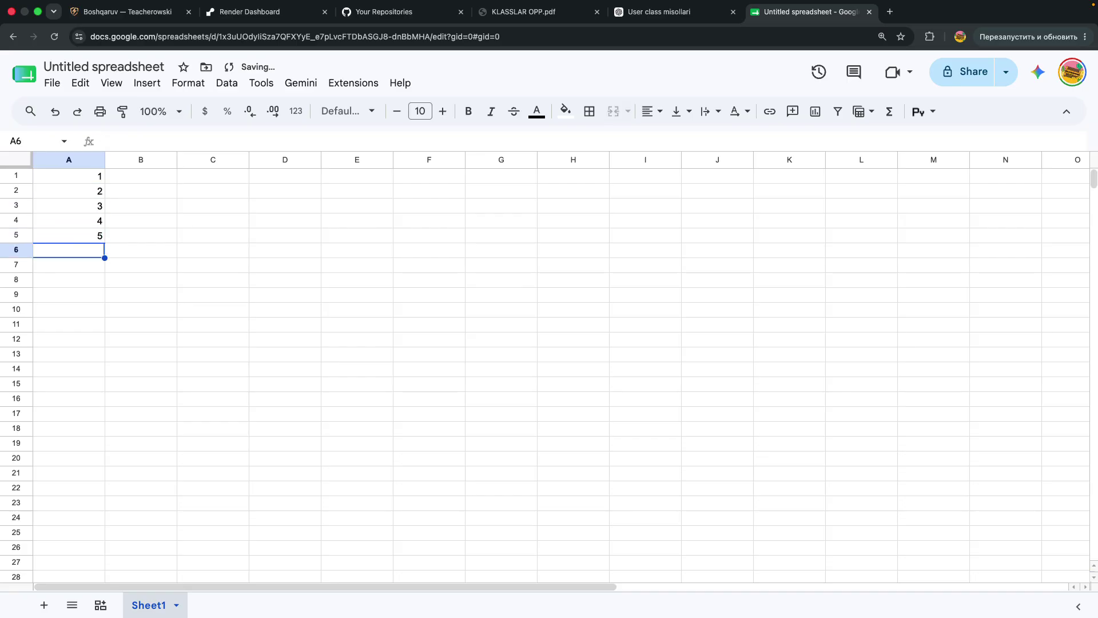
pyautogui.press('super+z')
pyautogui.press('super+z')
pyautogui.press('super+z')
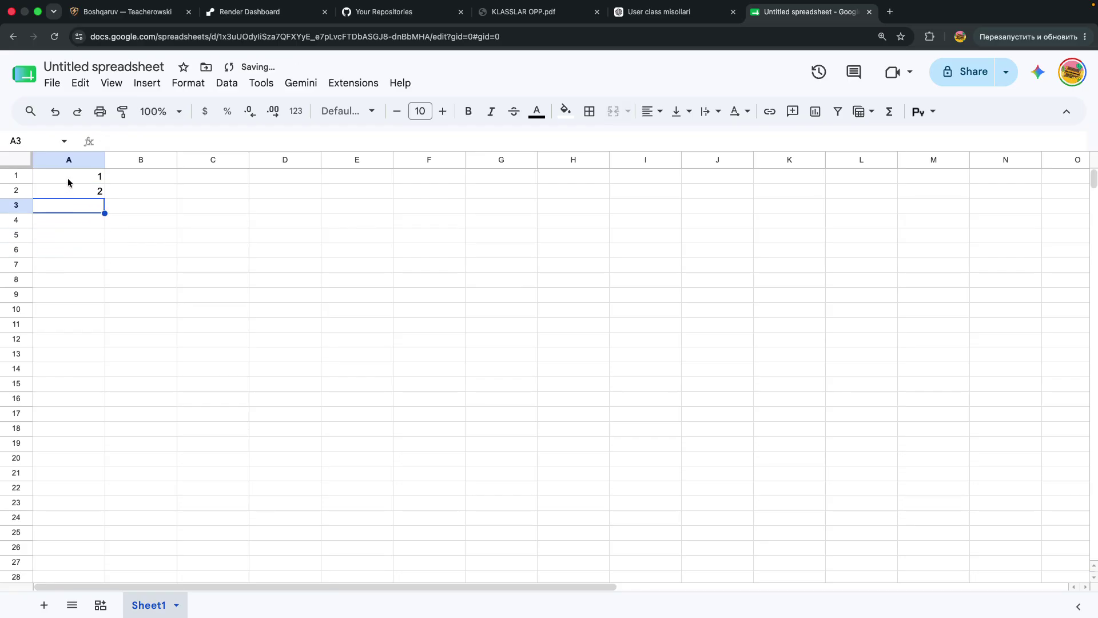
# Extend the 1, 2 series down column A to row 211 with the fill handle
pyautogui.moveTo(69, 179); pyautogui.dragTo(71, 188)
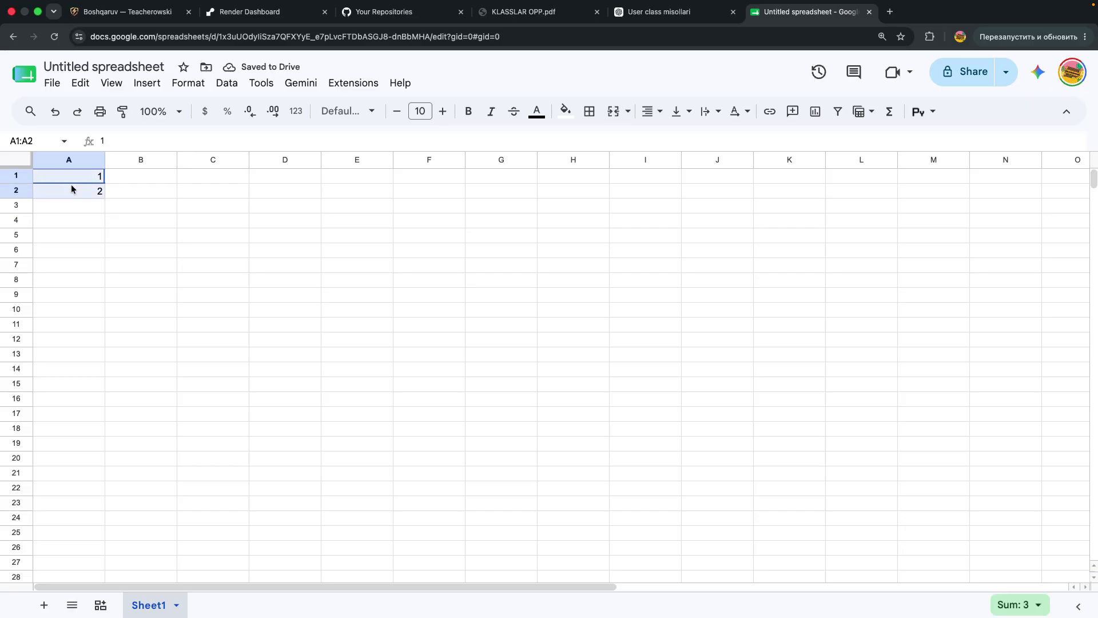
pyautogui.click(72, 189)
pyautogui.click(72, 177)
pyautogui.moveTo(72, 177); pyautogui.dragTo(72, 194)
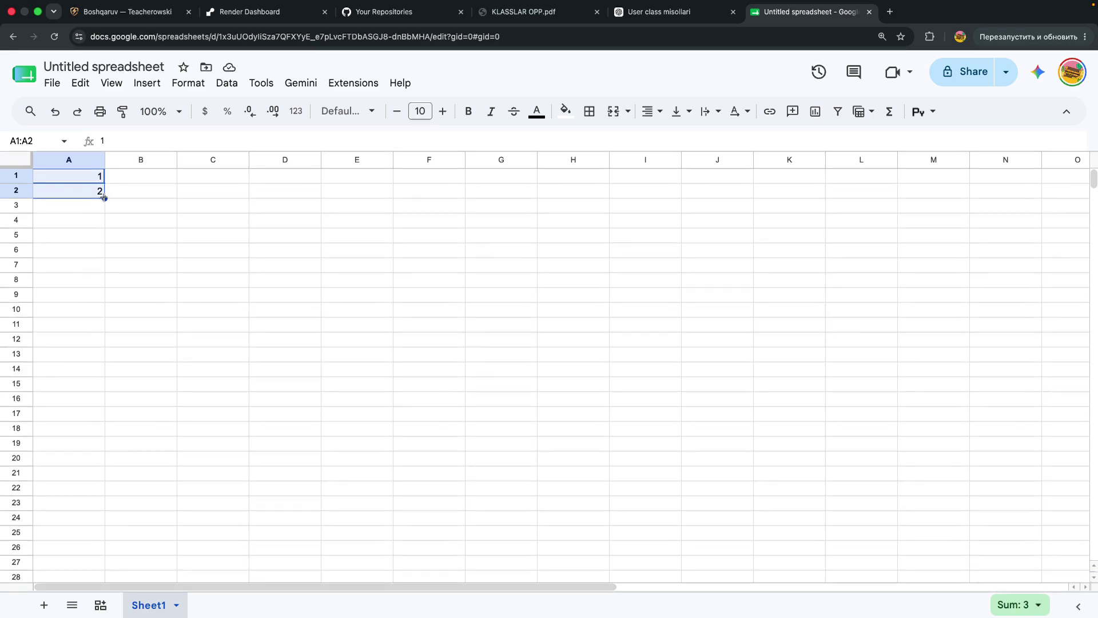
pyautogui.moveTo(104, 199); pyautogui.dragTo(3, 603)
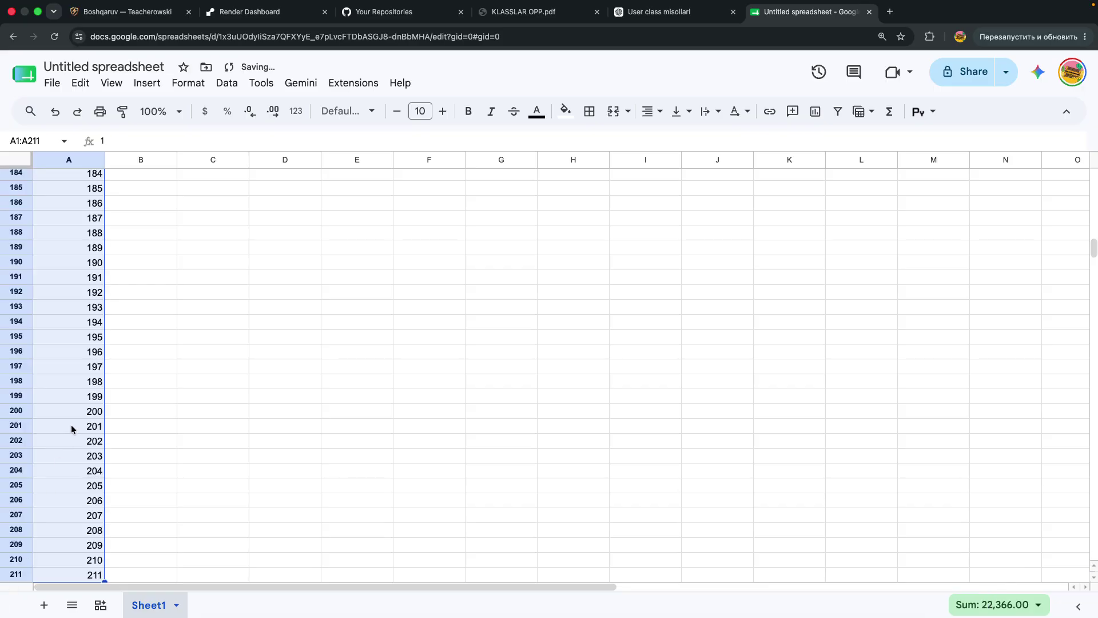
pyautogui.scroll(-5, 72, 425)
pyautogui.scroll(20, 75, 423)
pyautogui.scroll(20, 76, 423)
pyautogui.scroll(5, 76, 422)
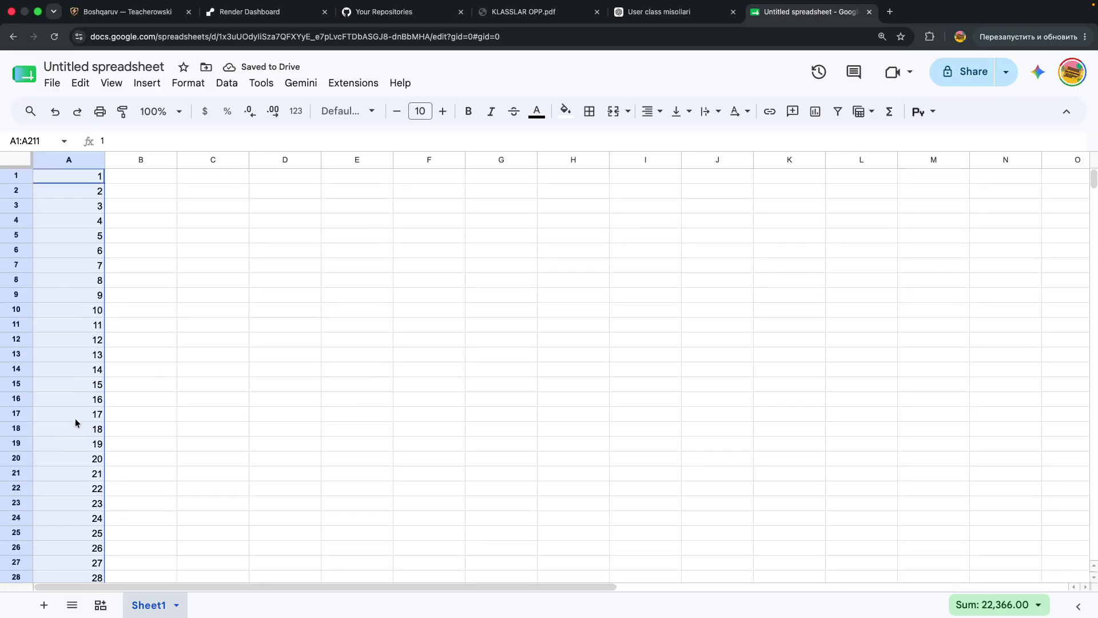
# Enter 1 in B1, undoing a trial fill that copied it down to B17
pyautogui.click(130, 341)
pyautogui.click(140, 165)
pyautogui.click(132, 179)
pyautogui.click(208, 181)
pyautogui.click(170, 182)
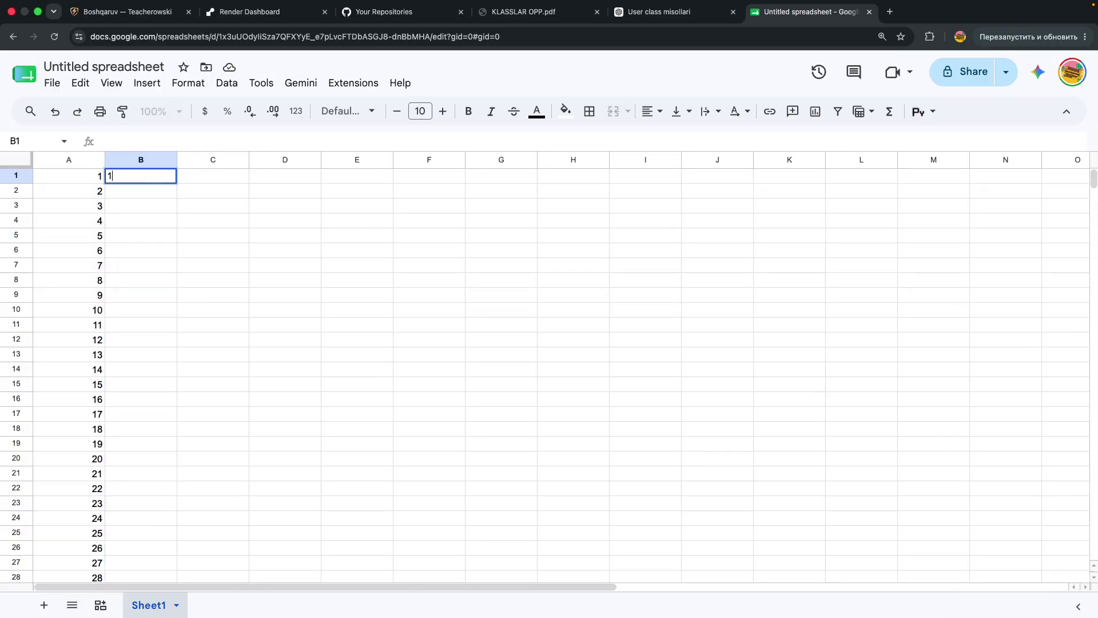
pyautogui.write('1')
pyautogui.press('Return')
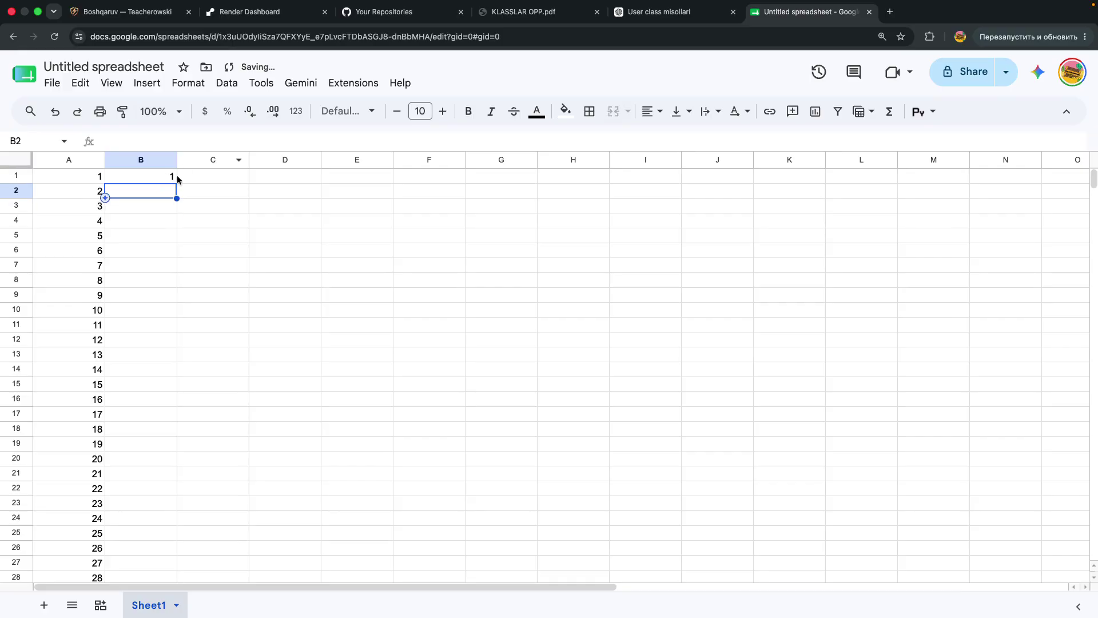
pyautogui.click(168, 179)
pyautogui.moveTo(177, 183); pyautogui.dragTo(150, 414)
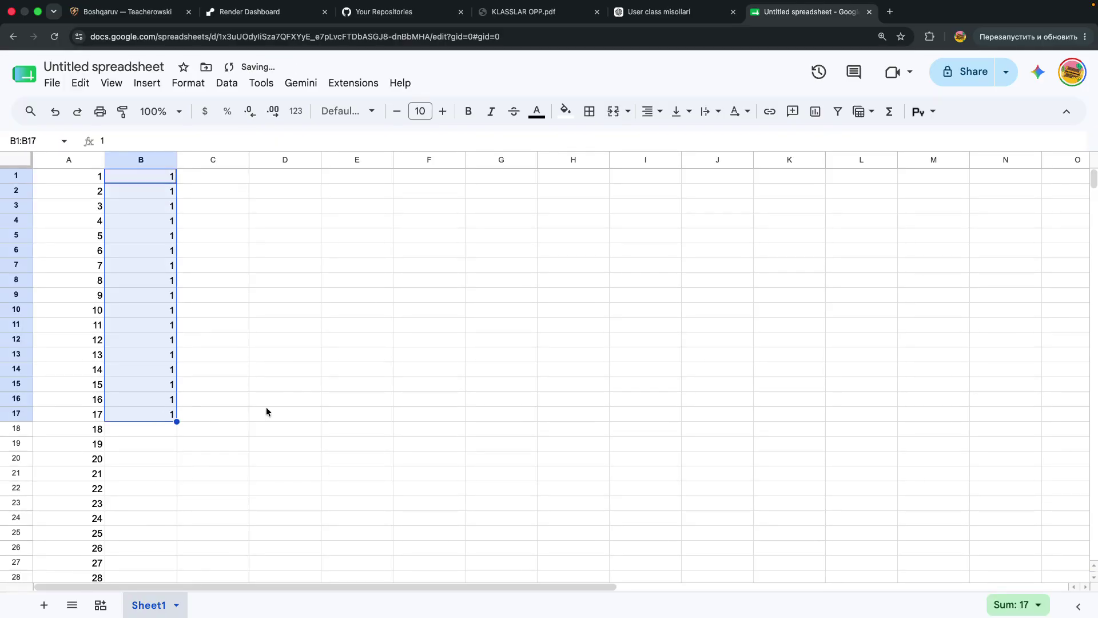
pyautogui.press('super+z')
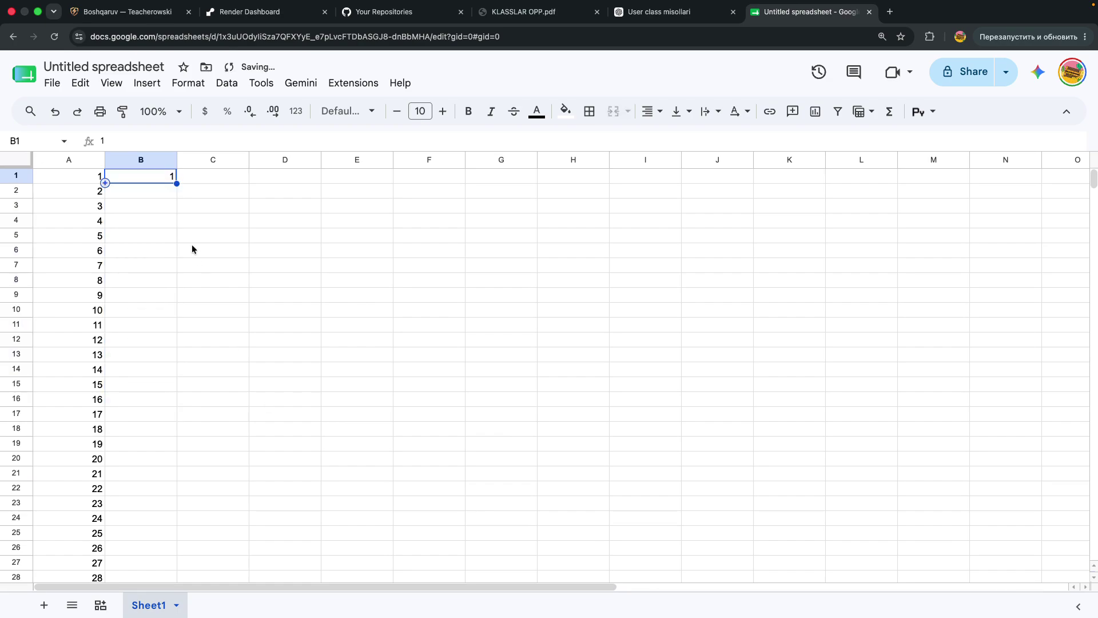
# Add 3 in B2, undoing a trial odd-number fill of B3:B13
pyautogui.click(153, 195)
pyautogui.write('3')
pyautogui.press('Return')
pyautogui.click(152, 180)
pyautogui.moveTo(153, 181); pyautogui.dragTo(175, 356)
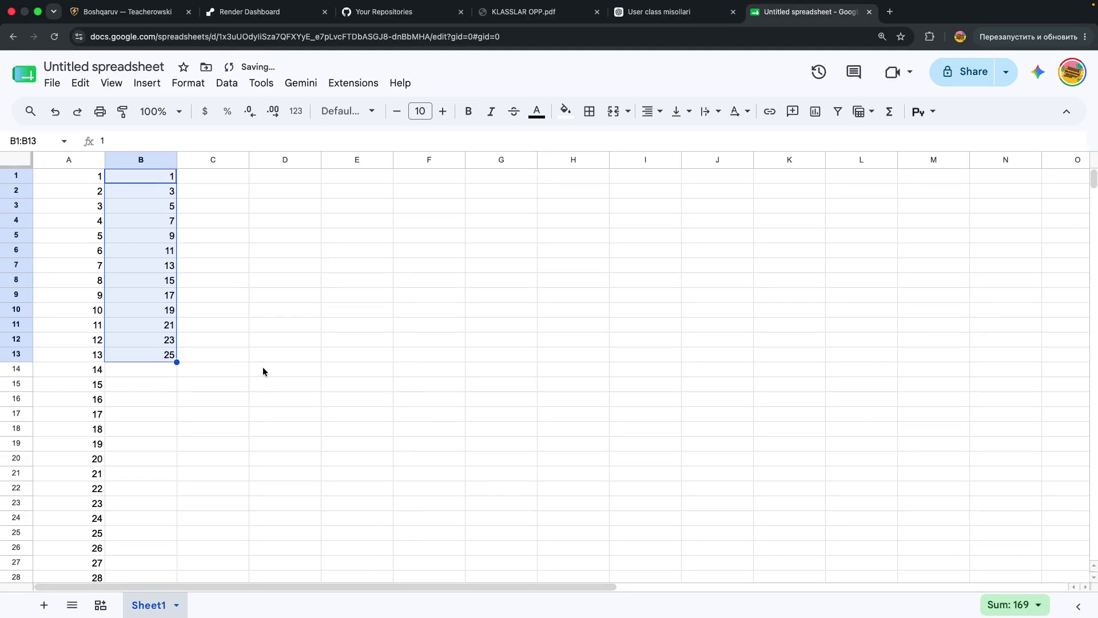
pyautogui.hotkey('ctrl', 'z')
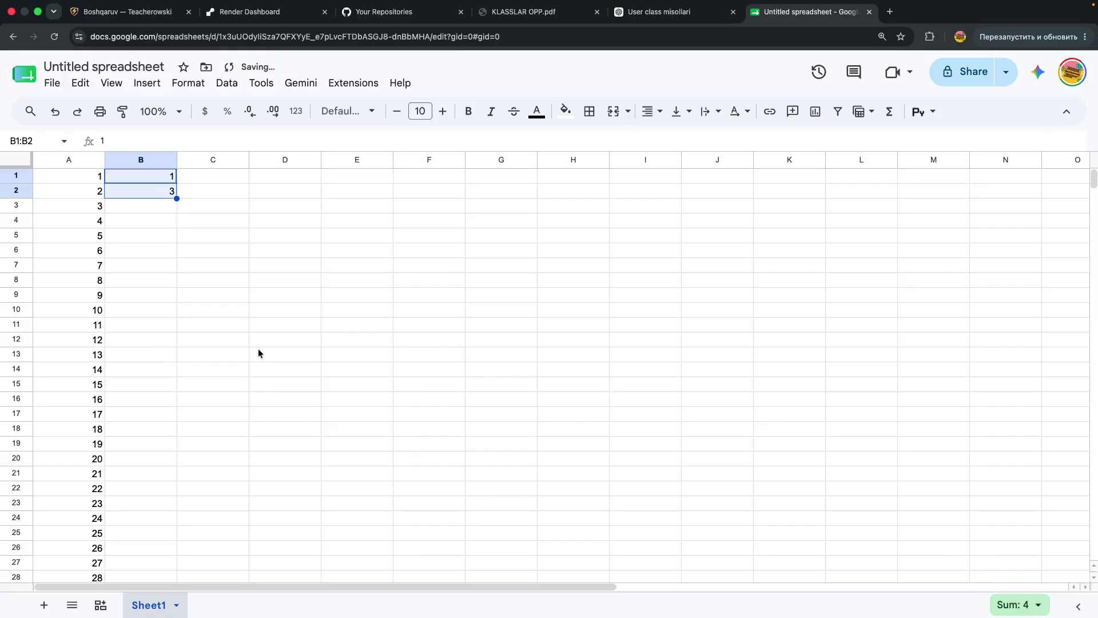
# Put 2 in B1 and fill column B down to row 20 with the even series
pyautogui.click(161, 194)
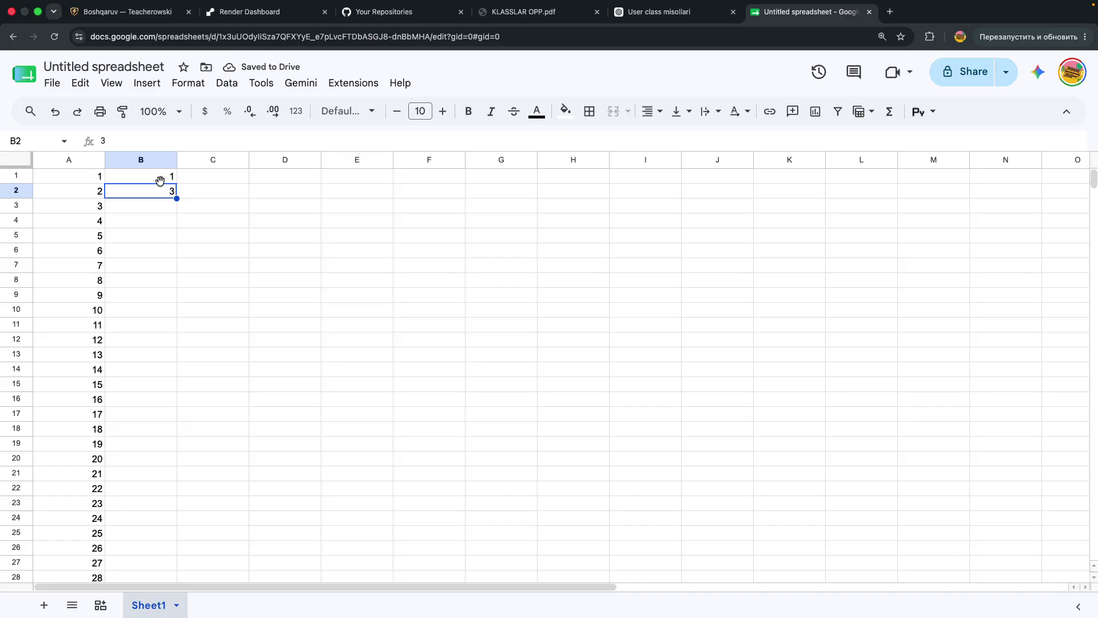
pyautogui.click(161, 181)
pyautogui.write('2')
pyautogui.press('Return')
pyautogui.press('Delete')
pyautogui.click(181, 204)
pyautogui.click(169, 180)
pyautogui.moveTo(175, 183); pyautogui.dragTo(176, 464)
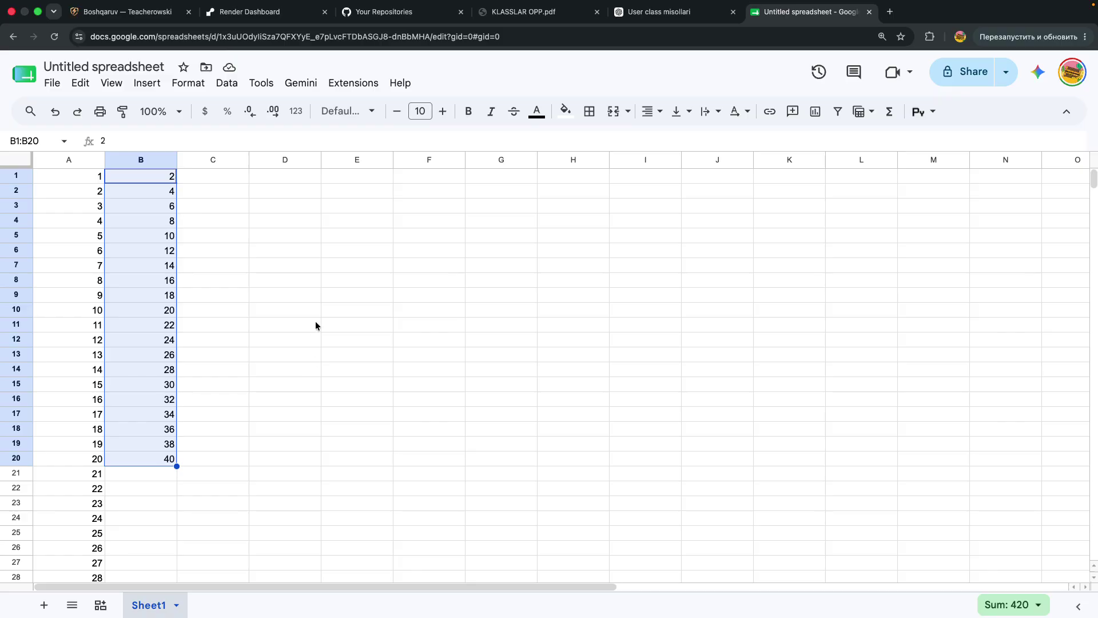
# Zoom the browser to 150% with column D in view for the new table
pyautogui.click(301, 195)
pyautogui.hscroll(3, 301, 194)
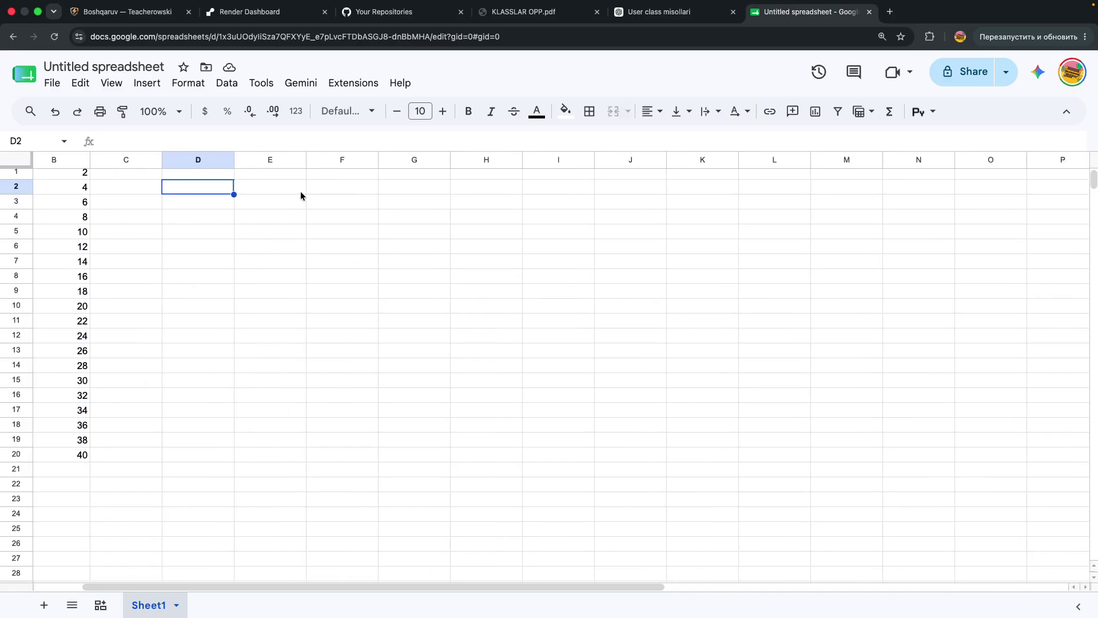
pyautogui.hscroll(1, 301, 196)
pyautogui.scroll(1, 301, 196)
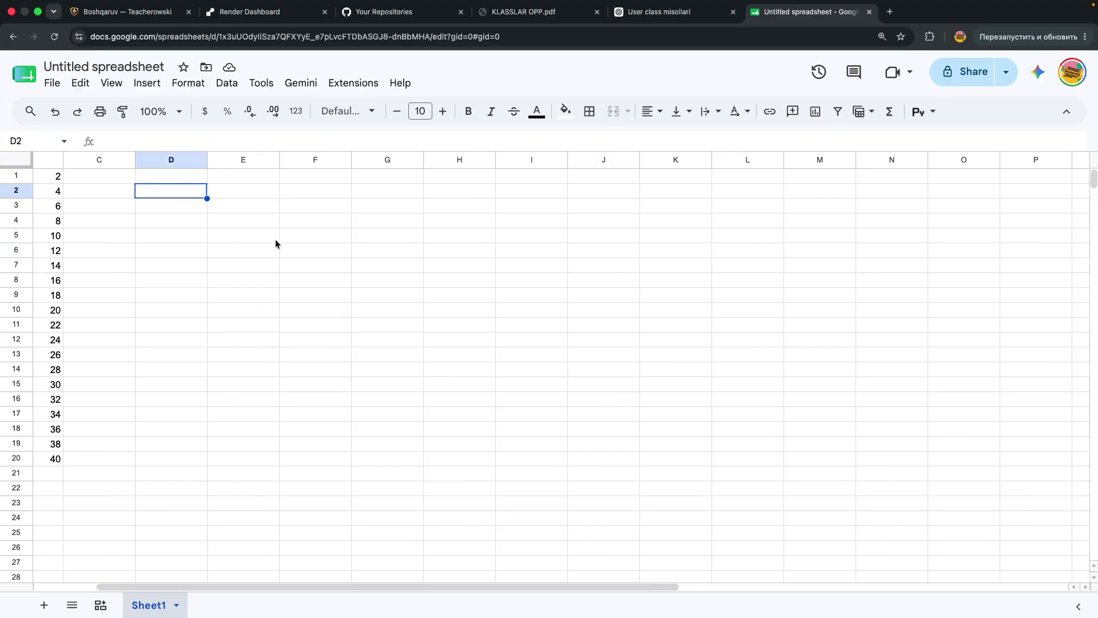
pyautogui.press('super+equal')
pyautogui.hscroll(2, 276, 244)
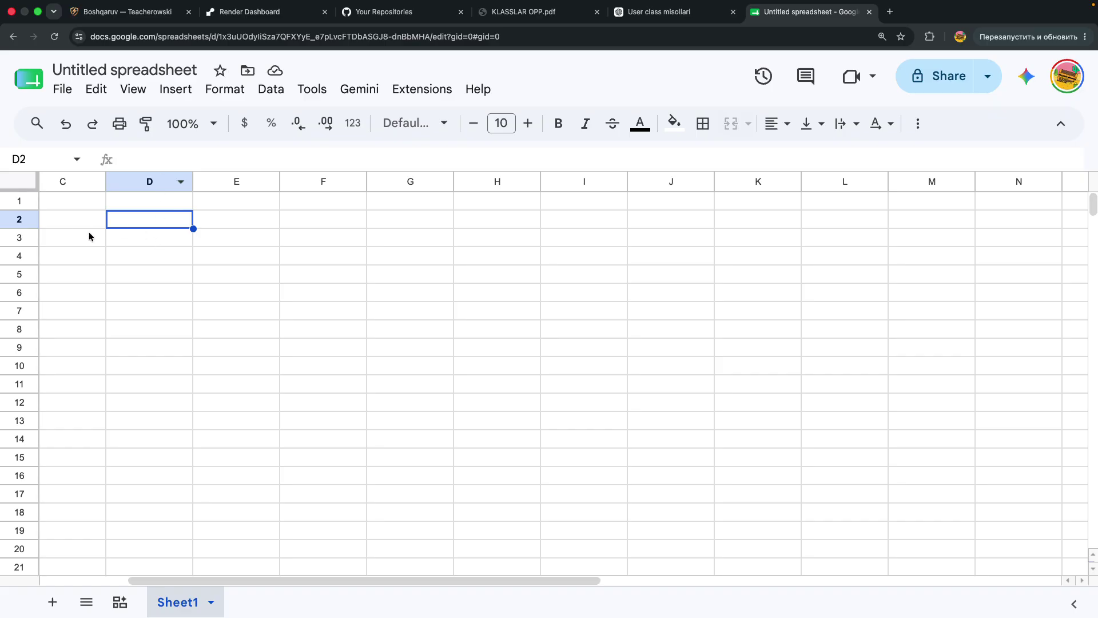
pyautogui.click(140, 203)
# Type the headers Ism, Familya and Yosh across D1:F1
pyautogui.write('Ism')
pyautogui.press('Tab')
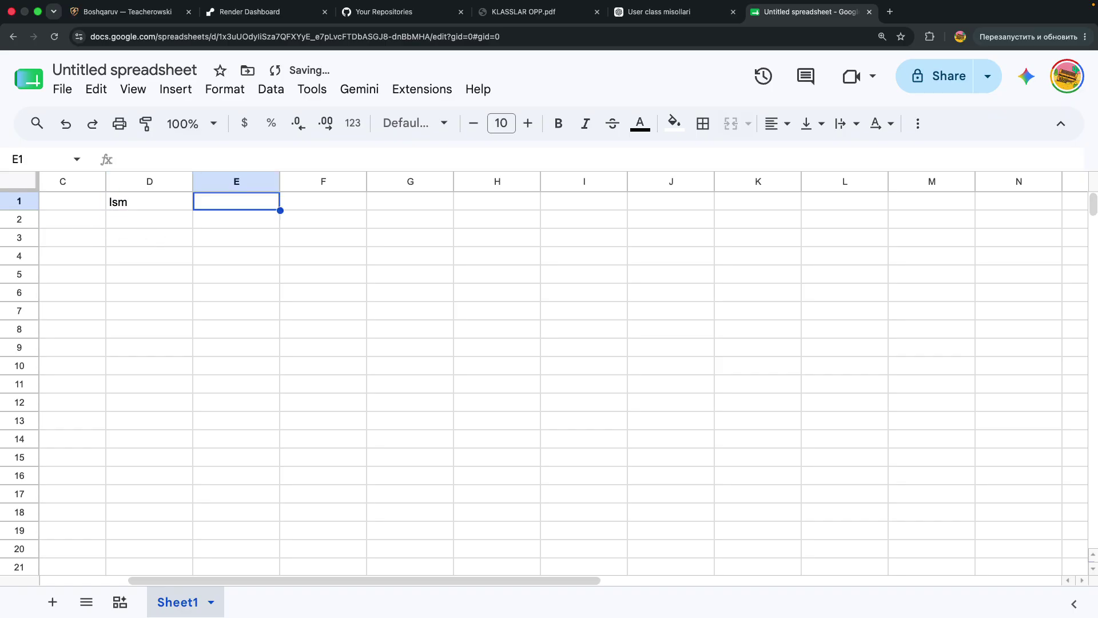
pyautogui.write('Familya')
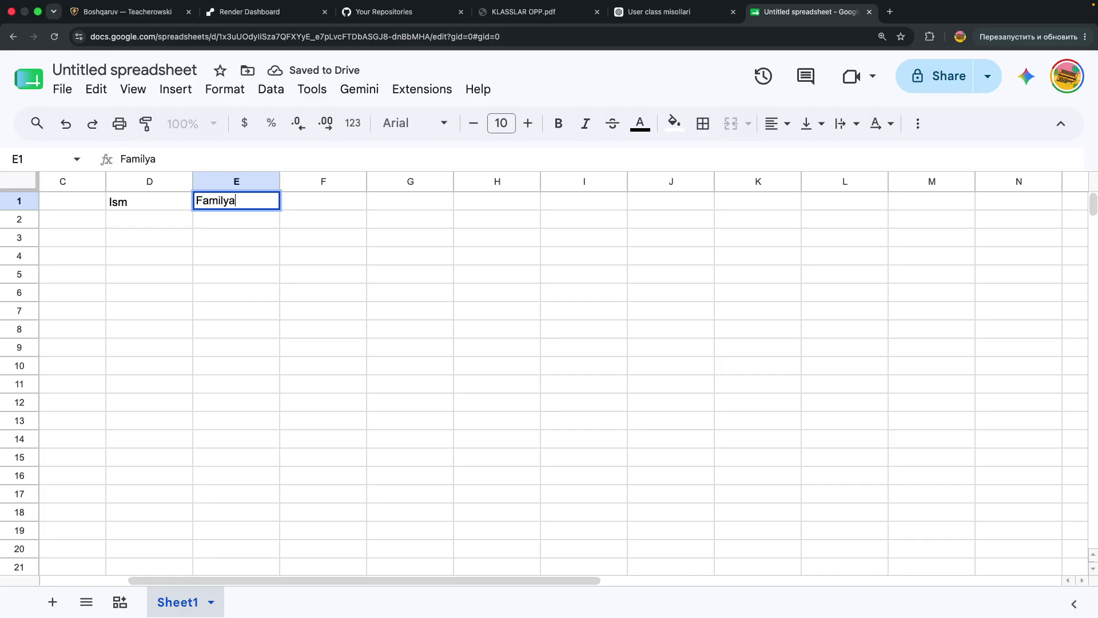
pyautogui.press('Tab')
pyautogui.press('Tab')
pyautogui.press('Left')
pyautogui.write('Yosh')
pyautogui.press('Return')
# Enter the first two people's first names and surnames in D2:E3
pyautogui.click(151, 220)
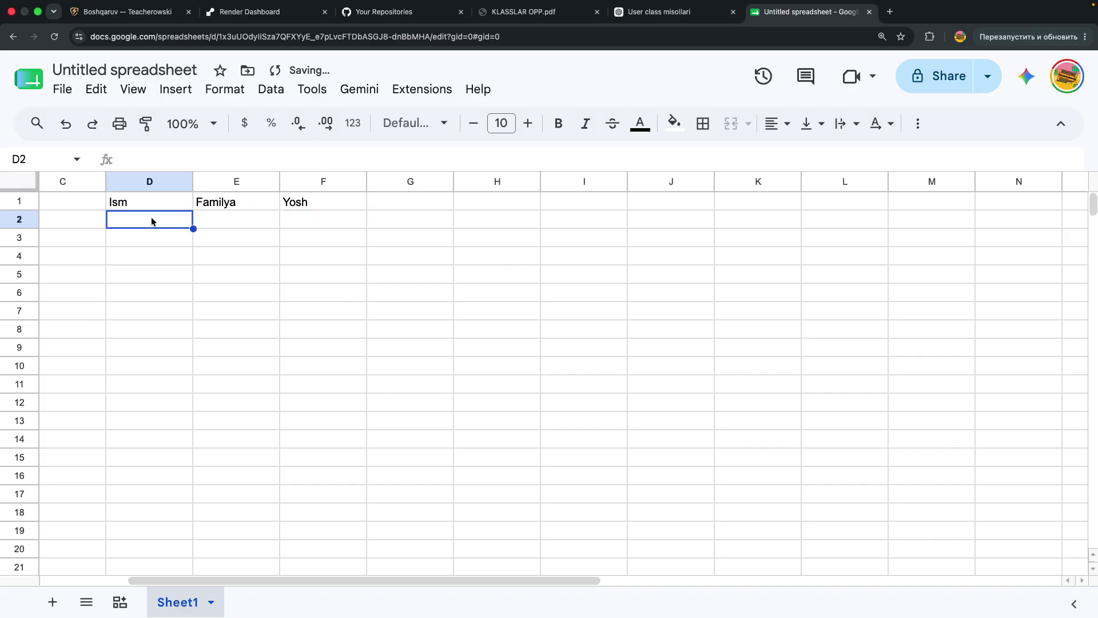
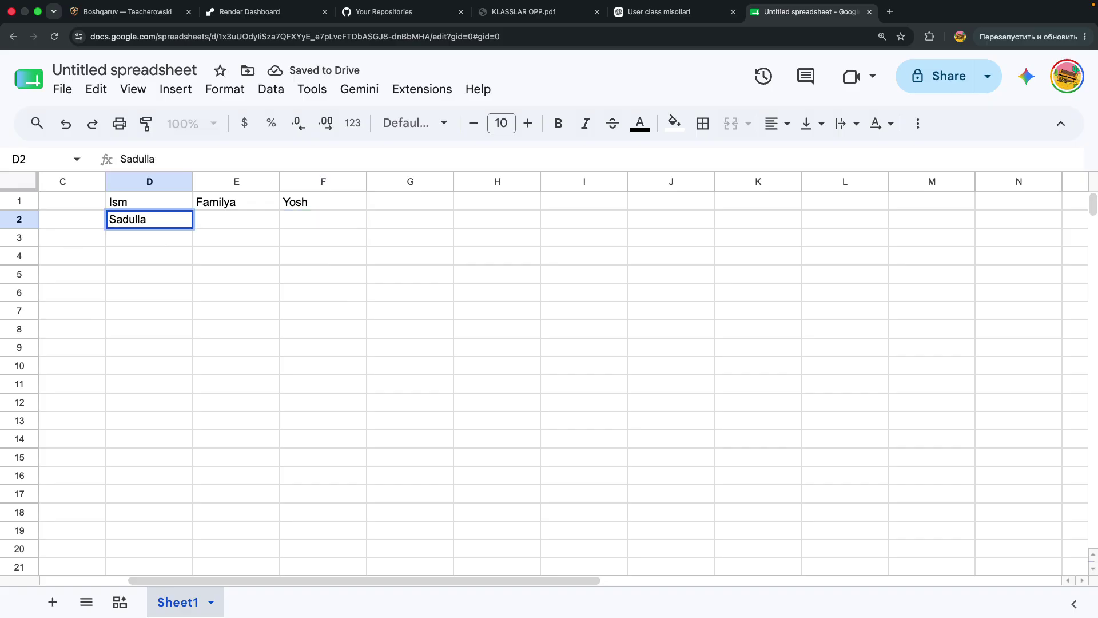
pyautogui.press('Tab')
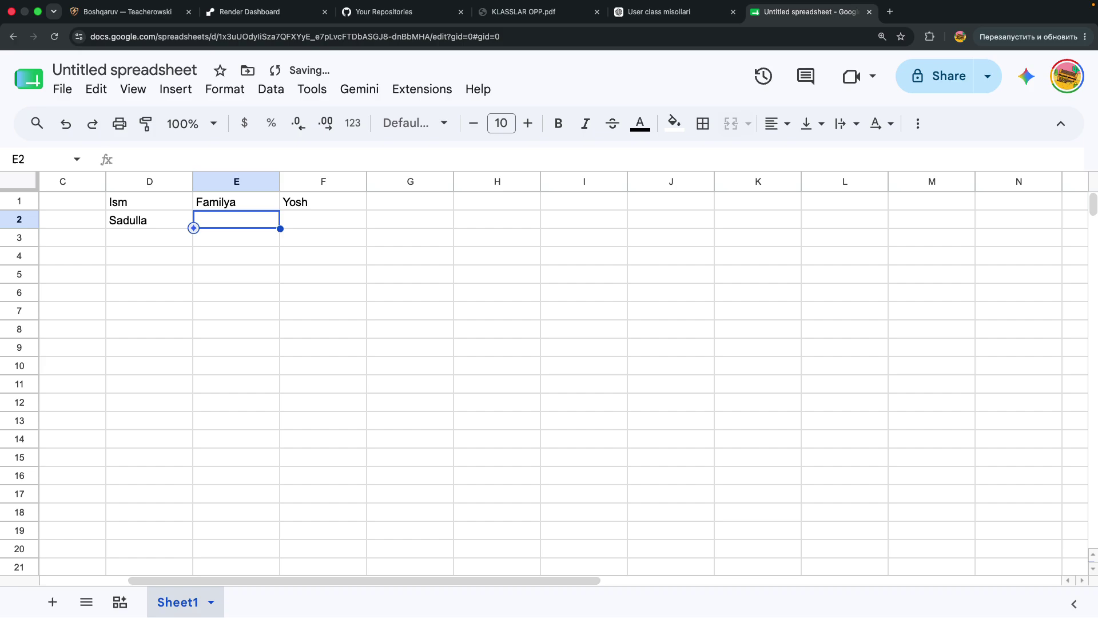
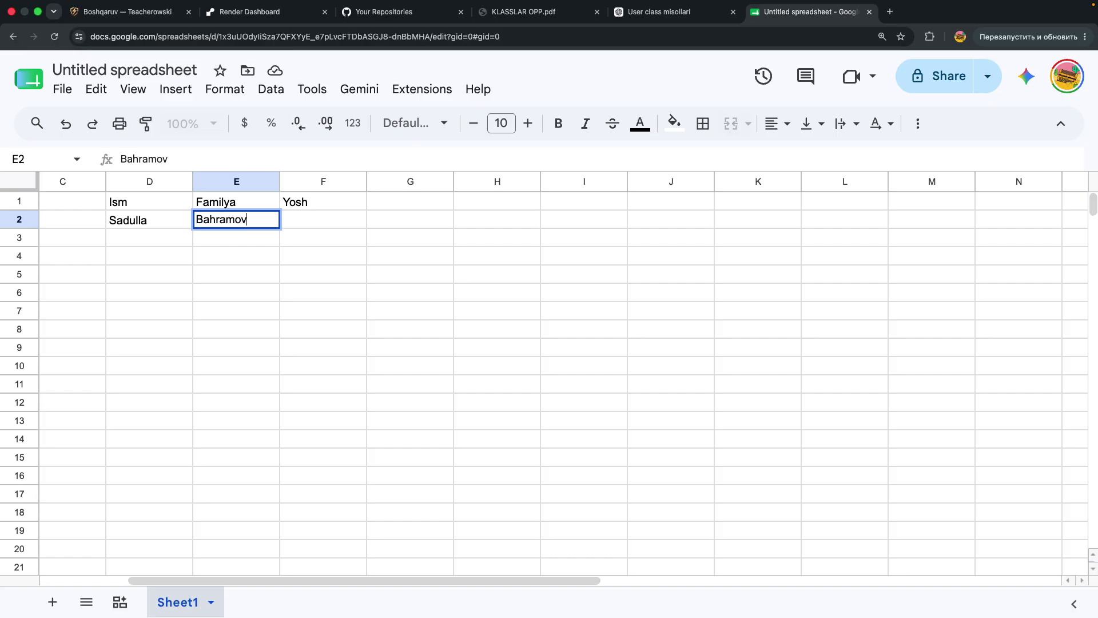
pyautogui.hotkey('ctrl', 'Return')
pyautogui.click(125, 237)
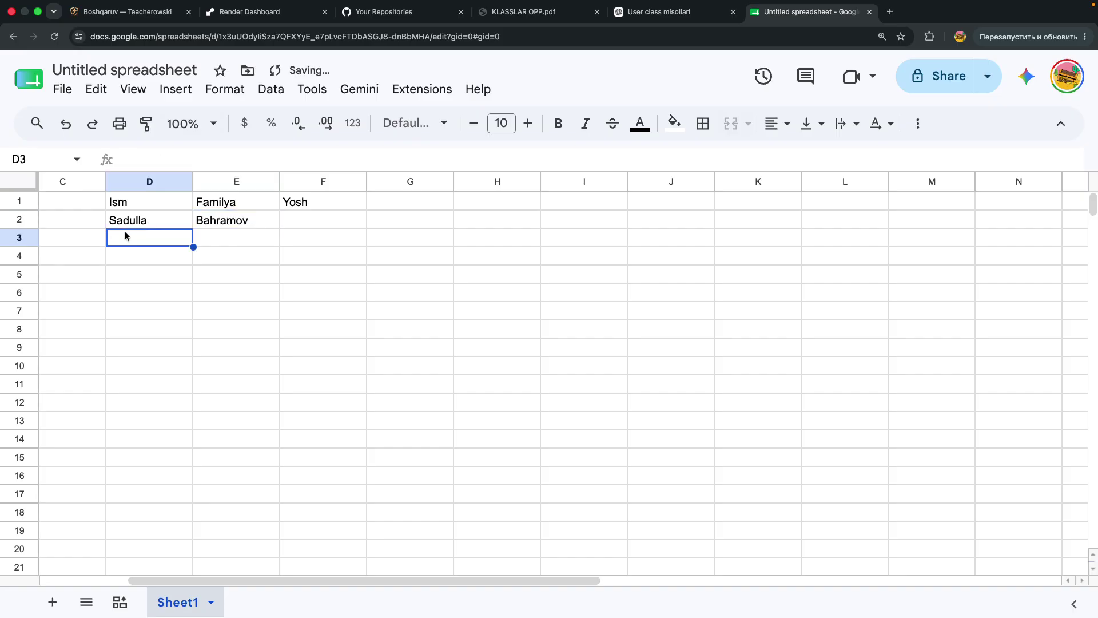
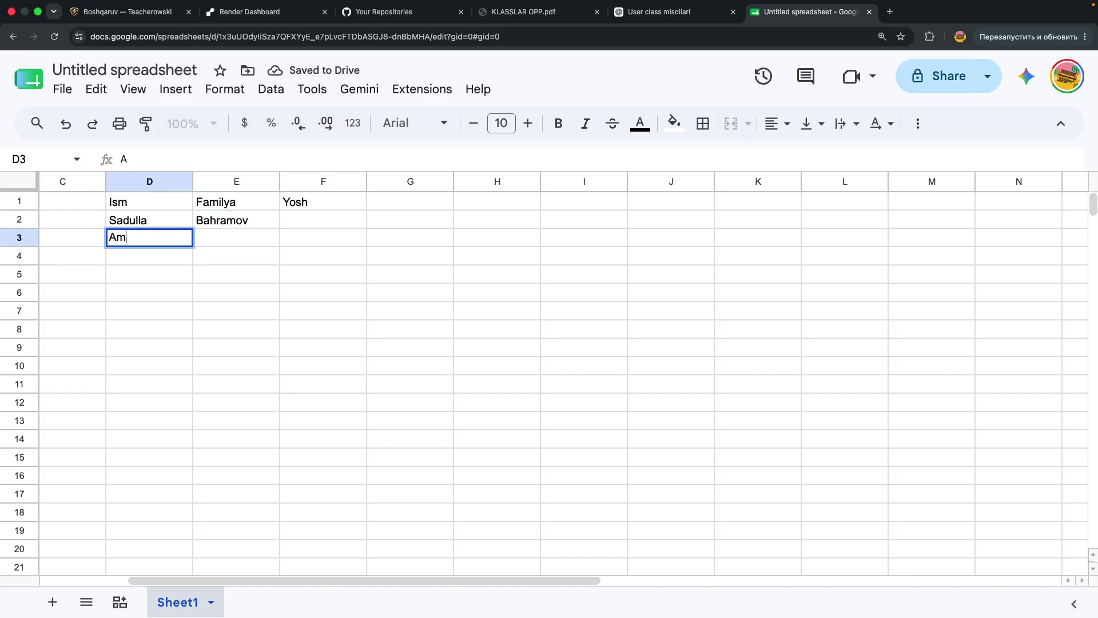
pyautogui.click(219, 244)
pyautogui.write('F')
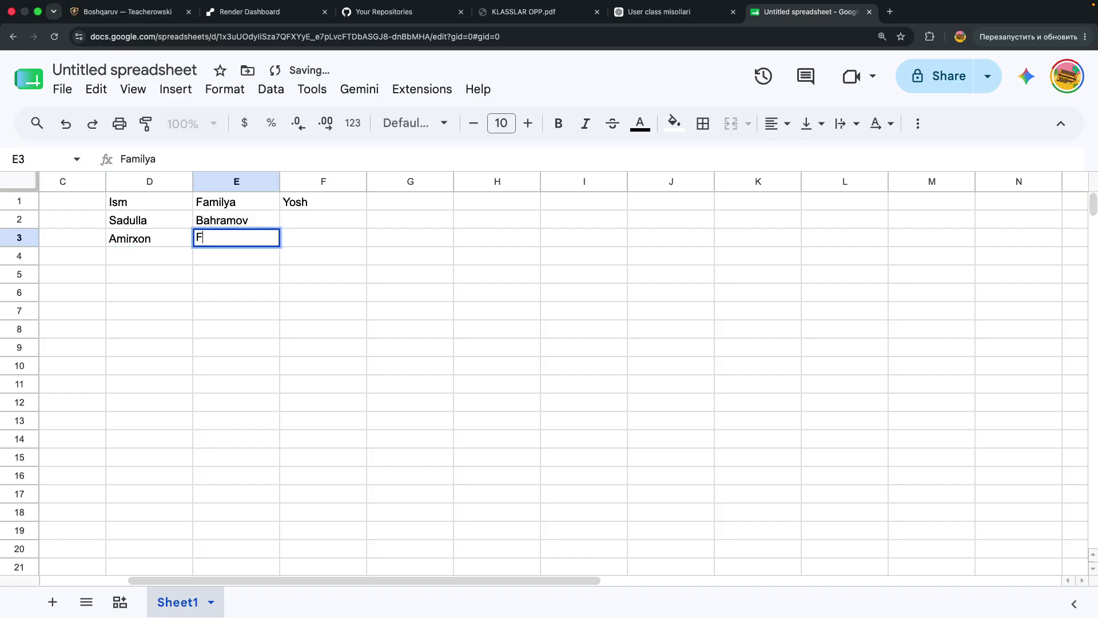
pyautogui.press('BackSpace')
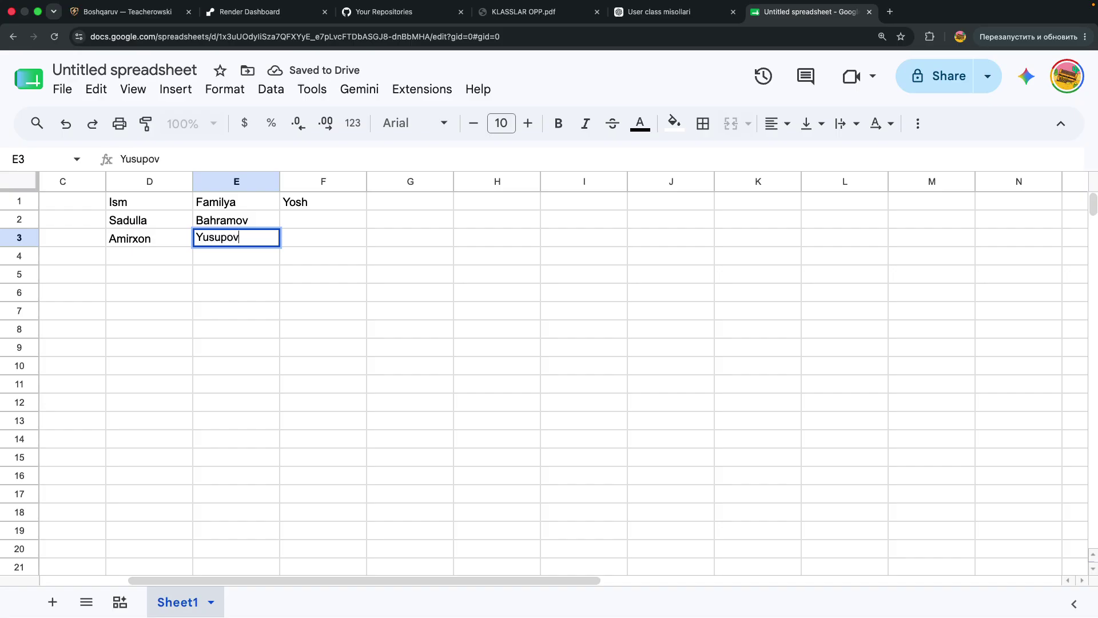
pyautogui.press('Return')
# Enter the next two people's first names and surnames in D4:E5
pyautogui.click(149, 255)
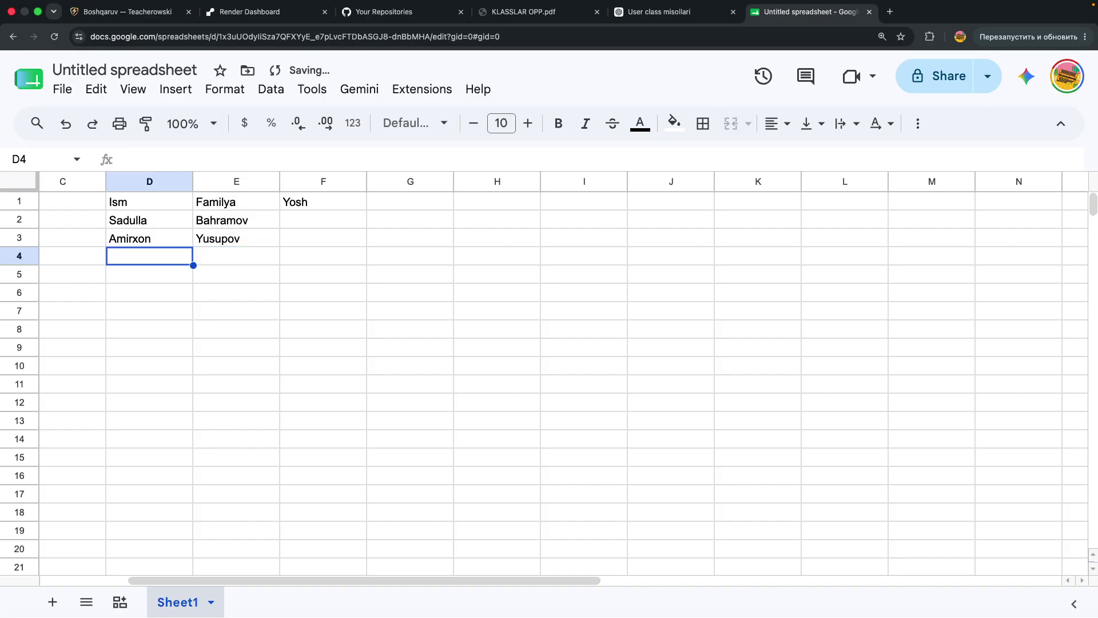
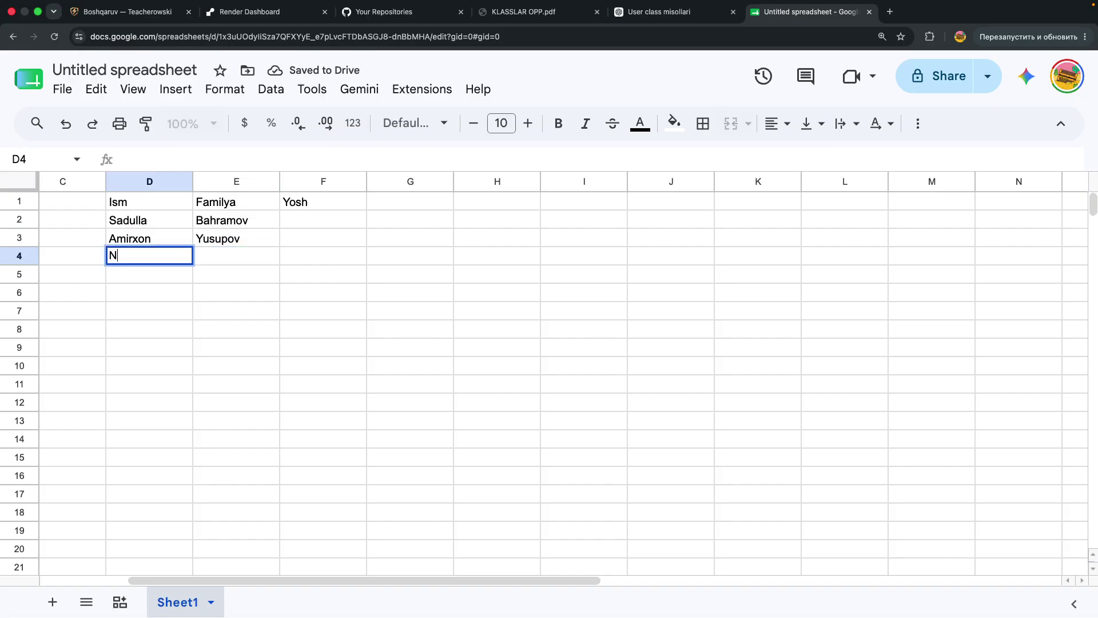
pyautogui.press('Tab')
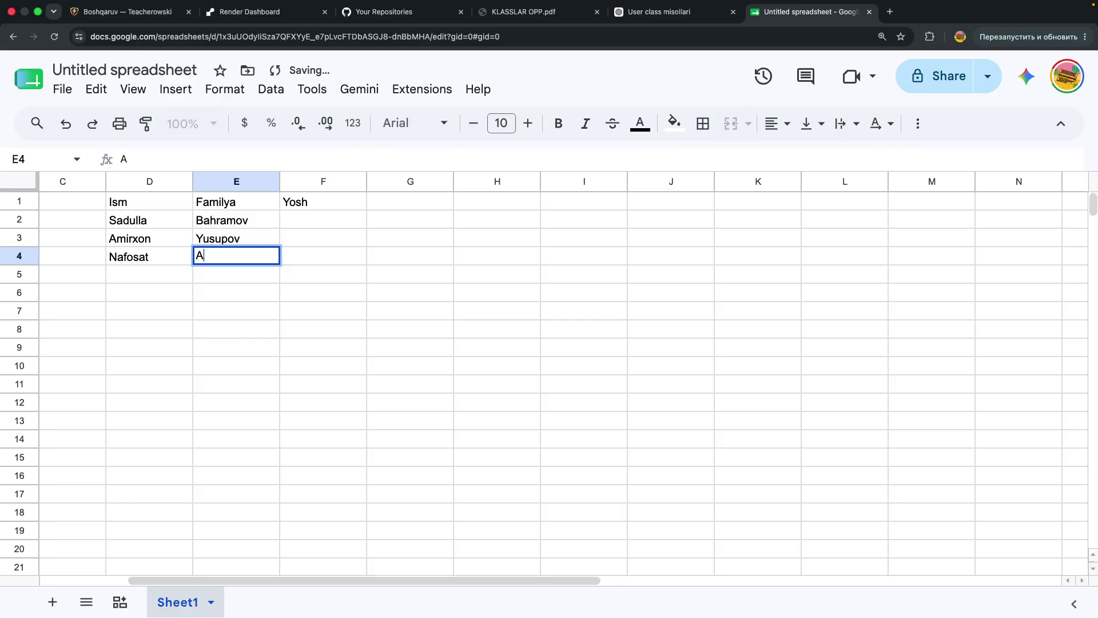
pyautogui.press('Tab')
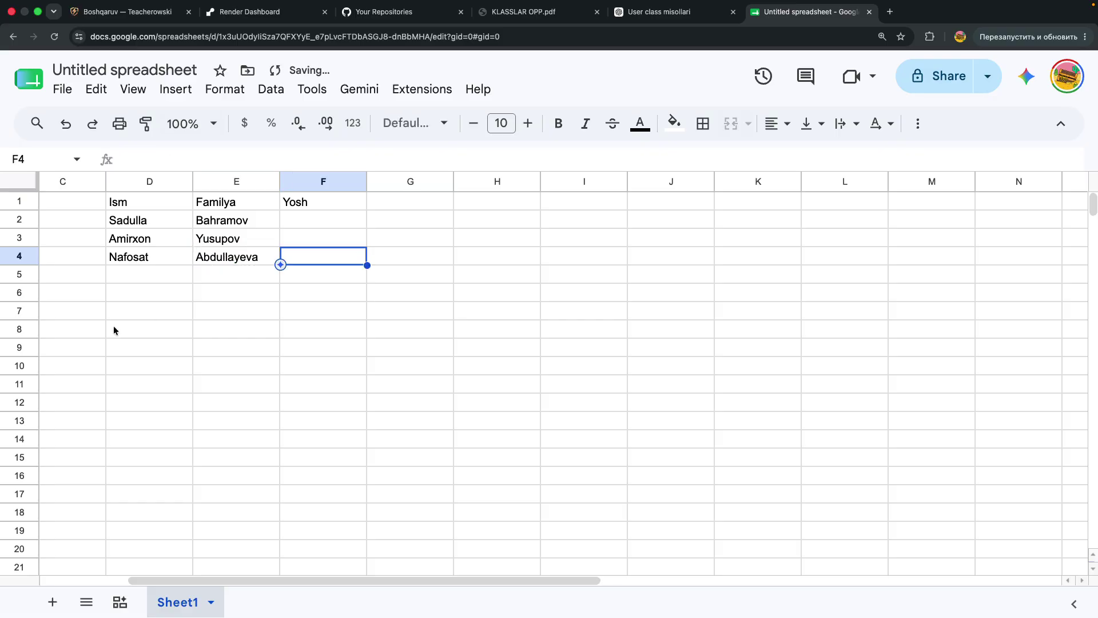
pyautogui.click(146, 275)
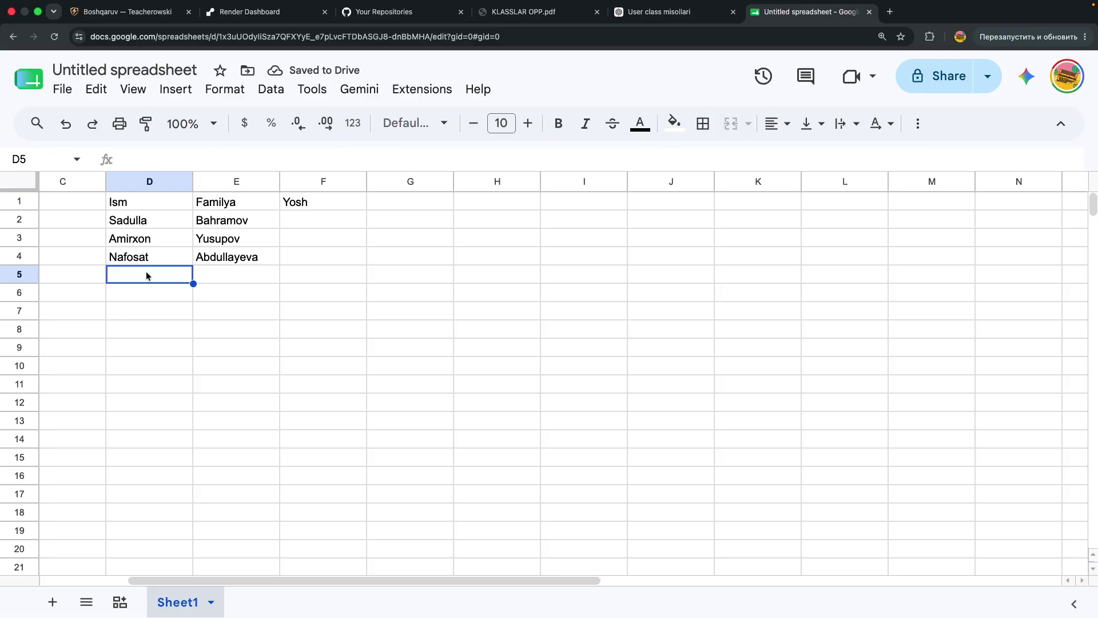
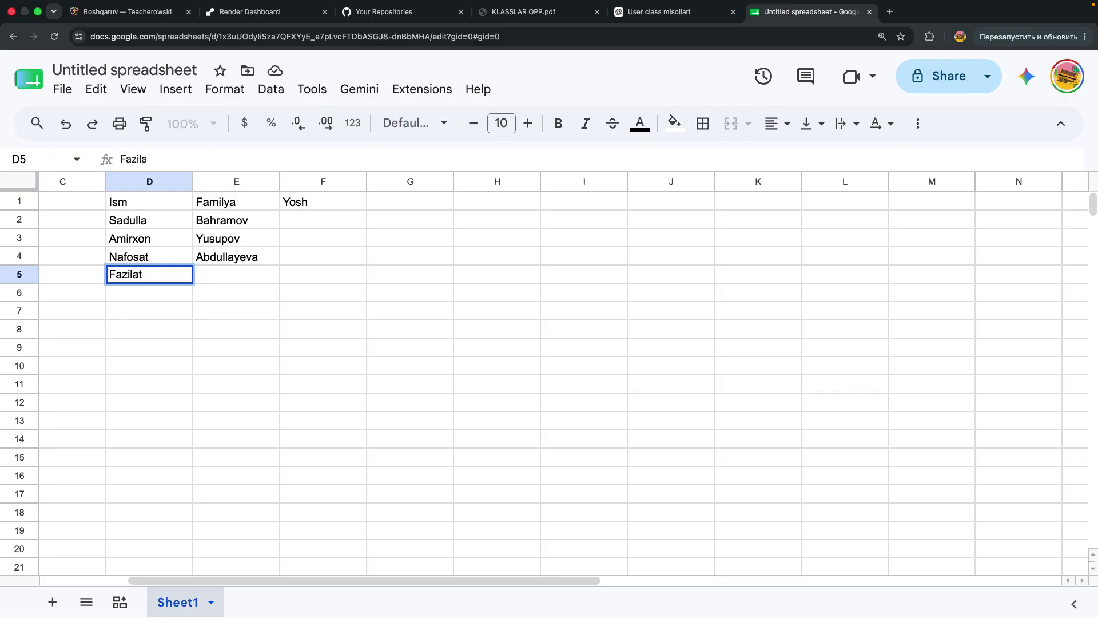
pyautogui.press('Tab')
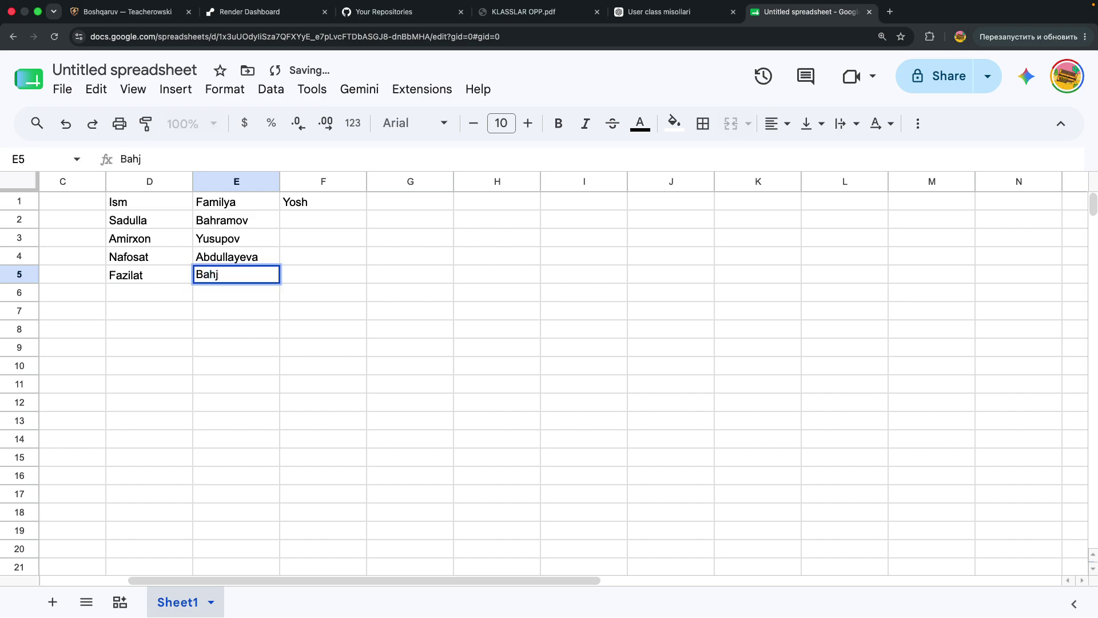
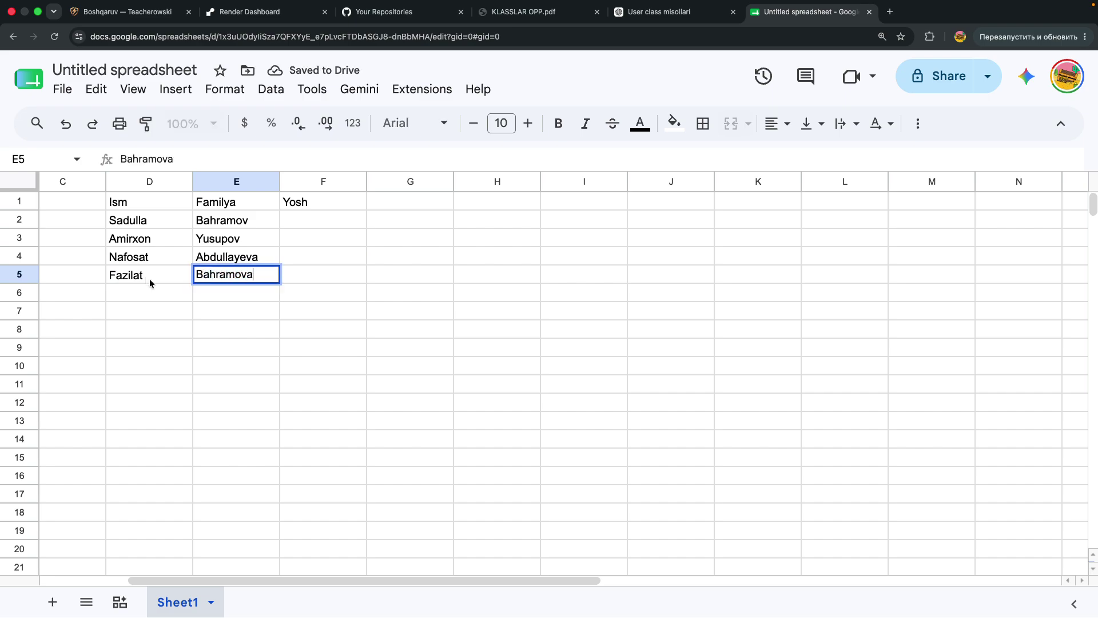
# Enter the ages 9, 14, 18 and 13 down F2:F5
pyautogui.click(316, 222)
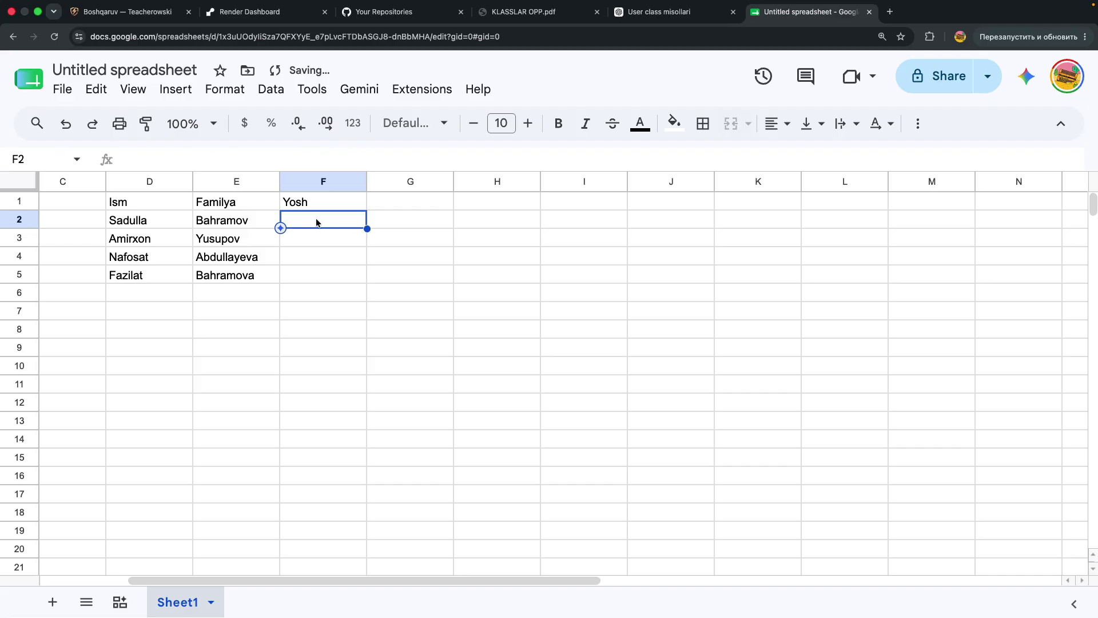
pyautogui.write('9')
pyautogui.press('Return')
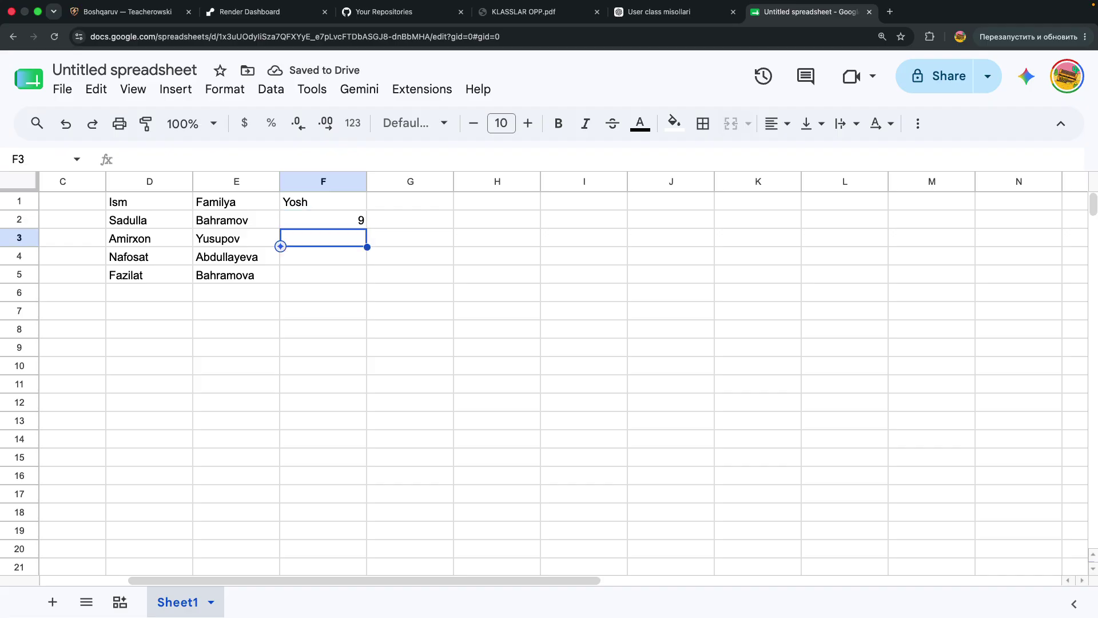
pyautogui.write('14')
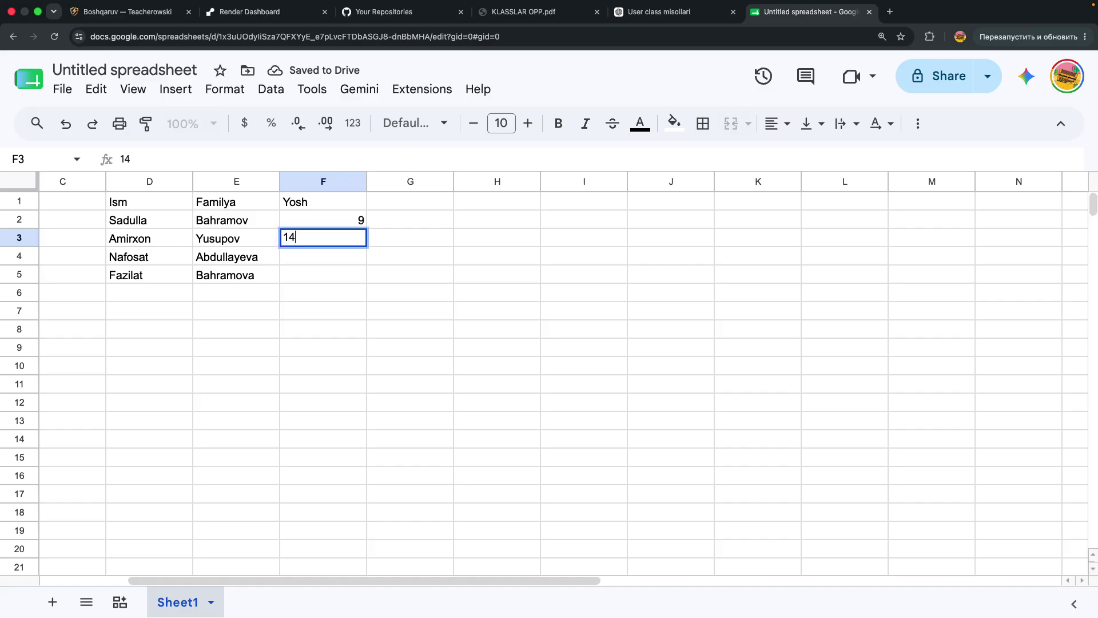
pyautogui.press('Return')
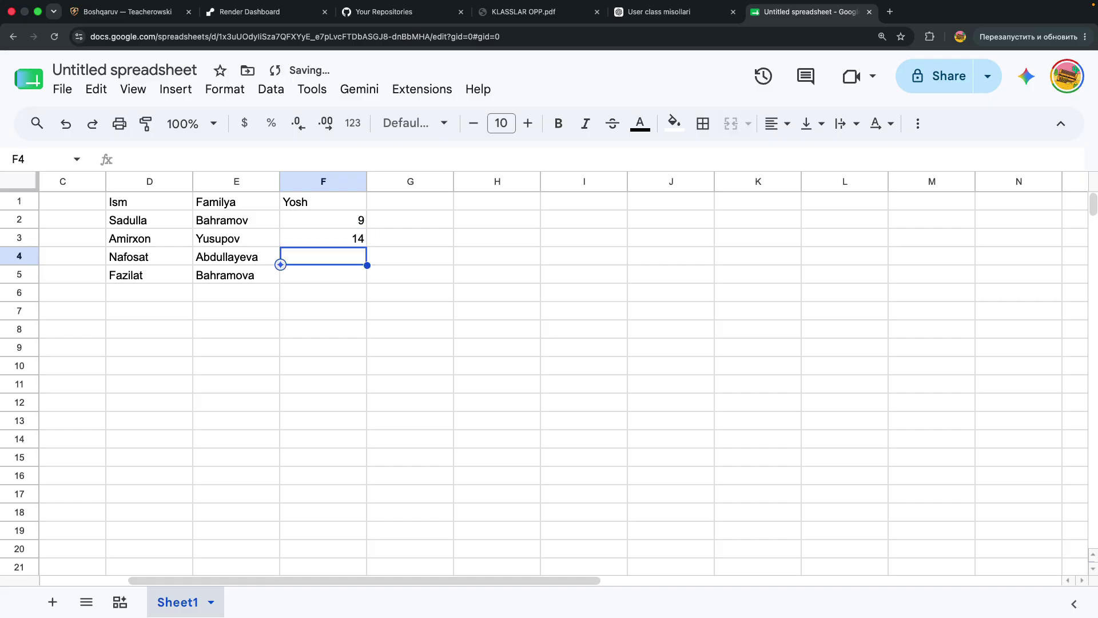
pyautogui.write('18')
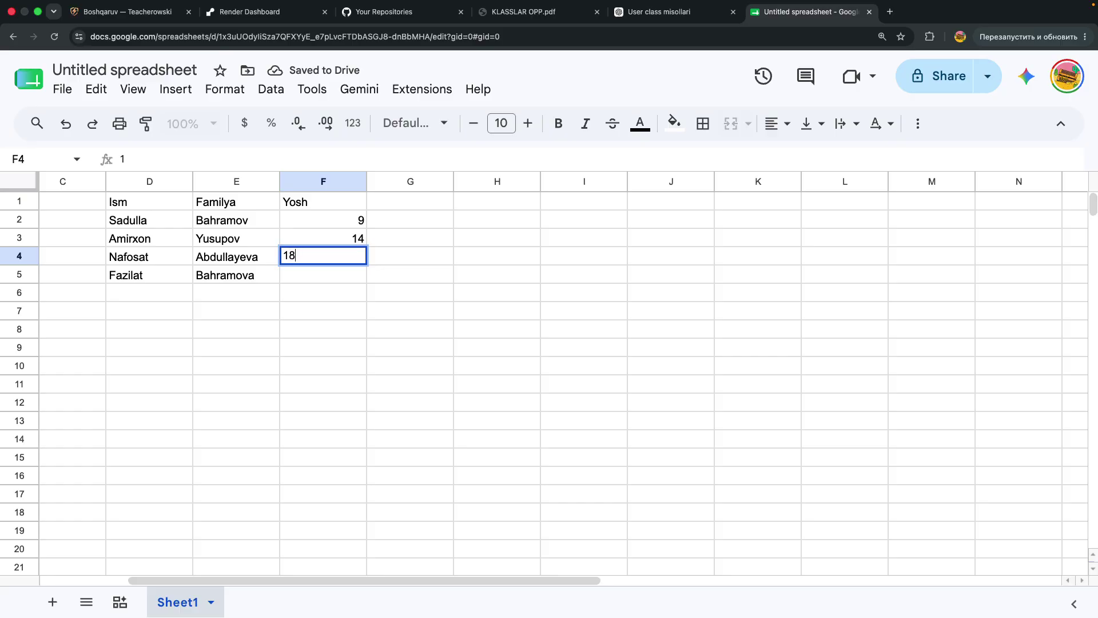
pyautogui.press('Return')
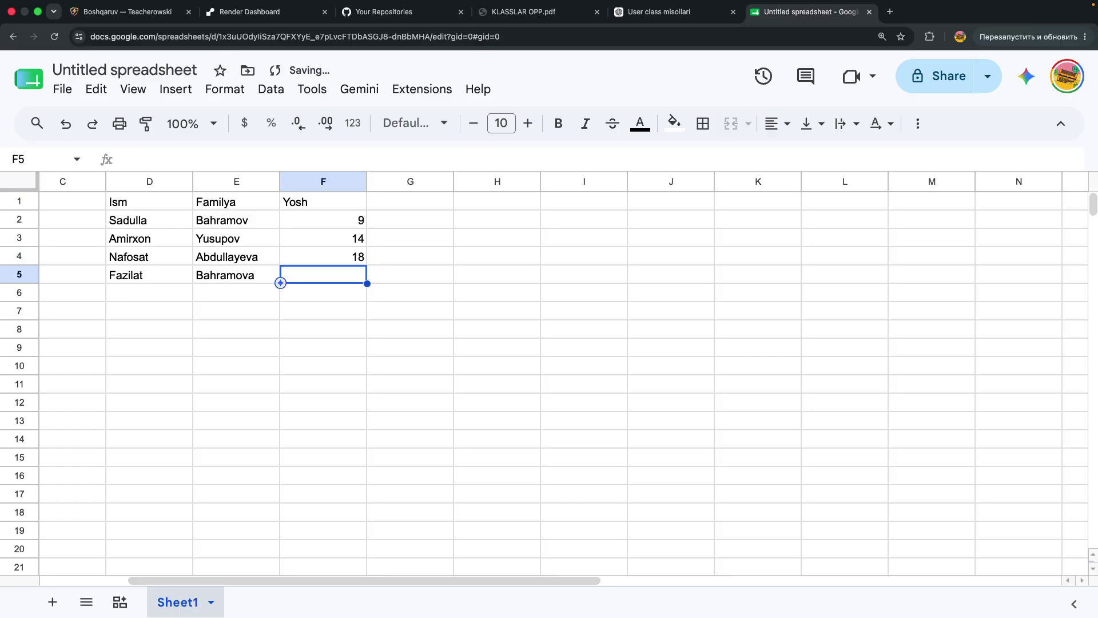
pyautogui.write('13')
pyautogui.press('Return')
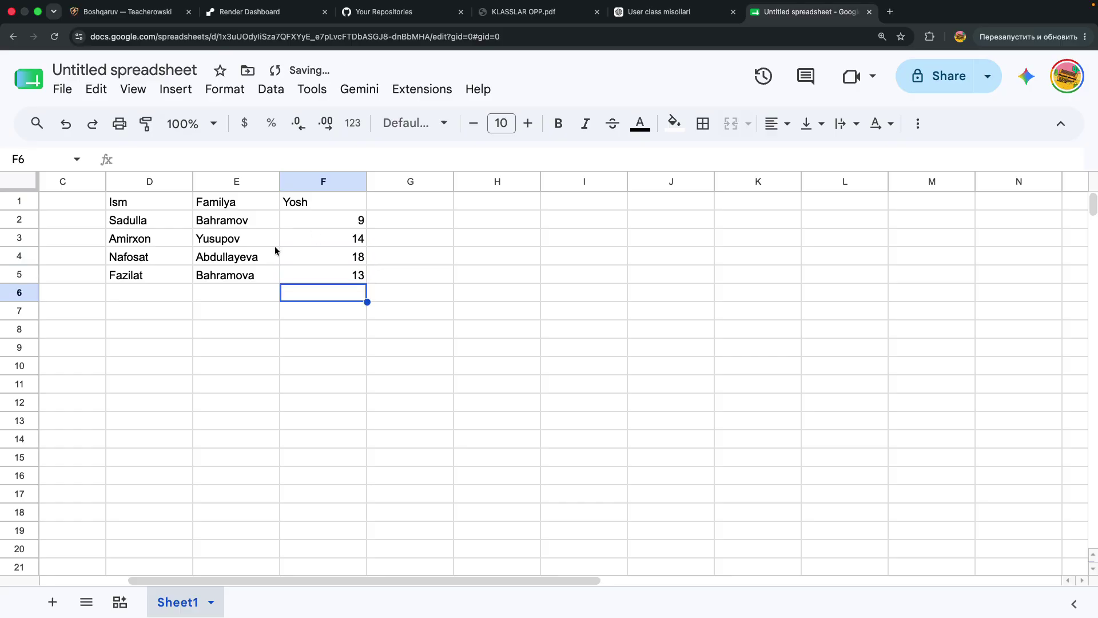
# Select D1:F5 and apply All borders from the Borders menu
pyautogui.hscroll(-2, 120, 265)
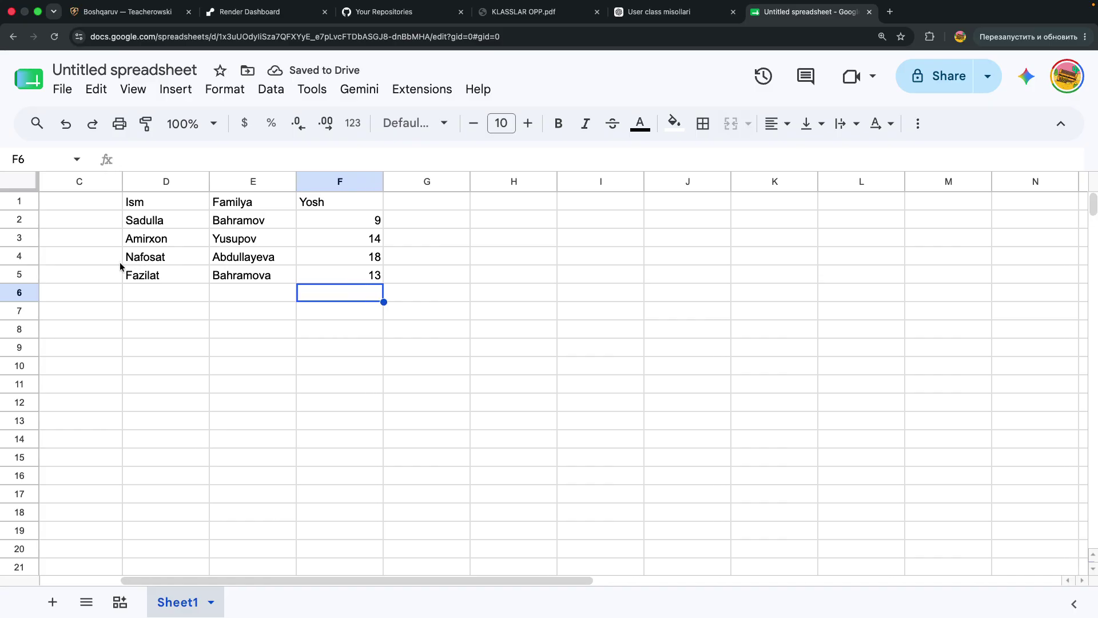
pyautogui.hscroll(-3, 119, 262)
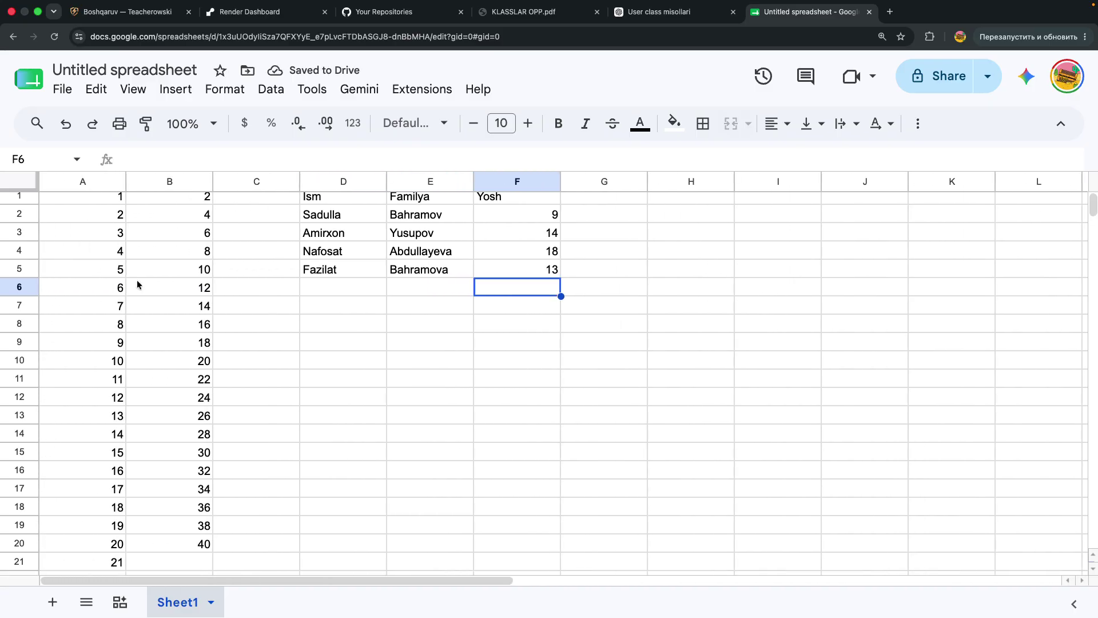
pyautogui.hscroll(2, 153, 293)
pyautogui.hscroll(1, 153, 293)
pyautogui.click(162, 304)
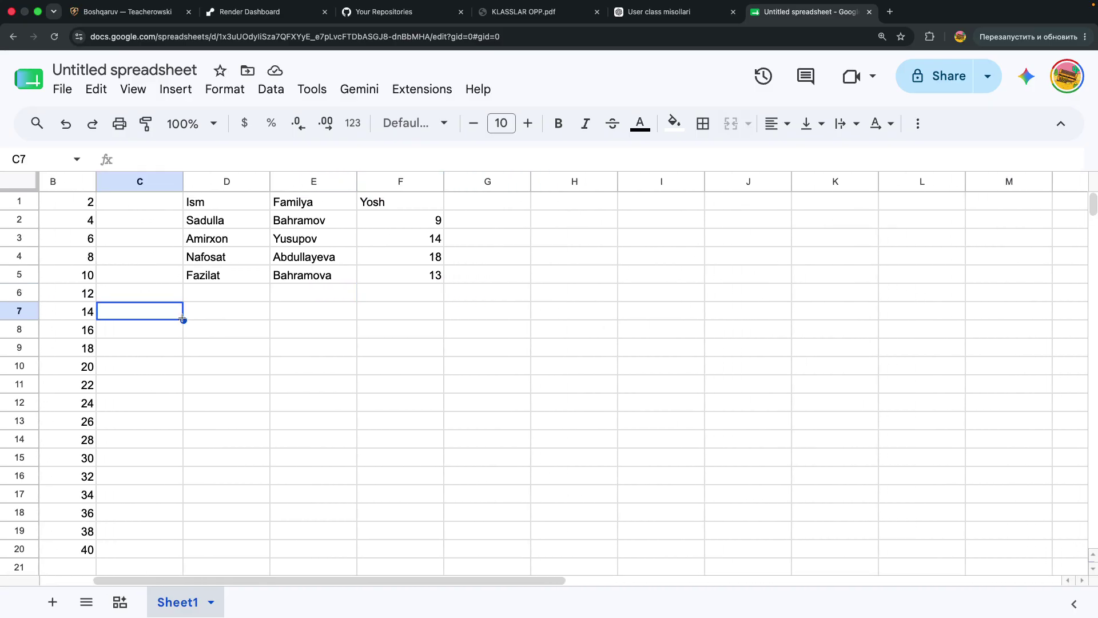
pyautogui.click(208, 282)
pyautogui.click(210, 306)
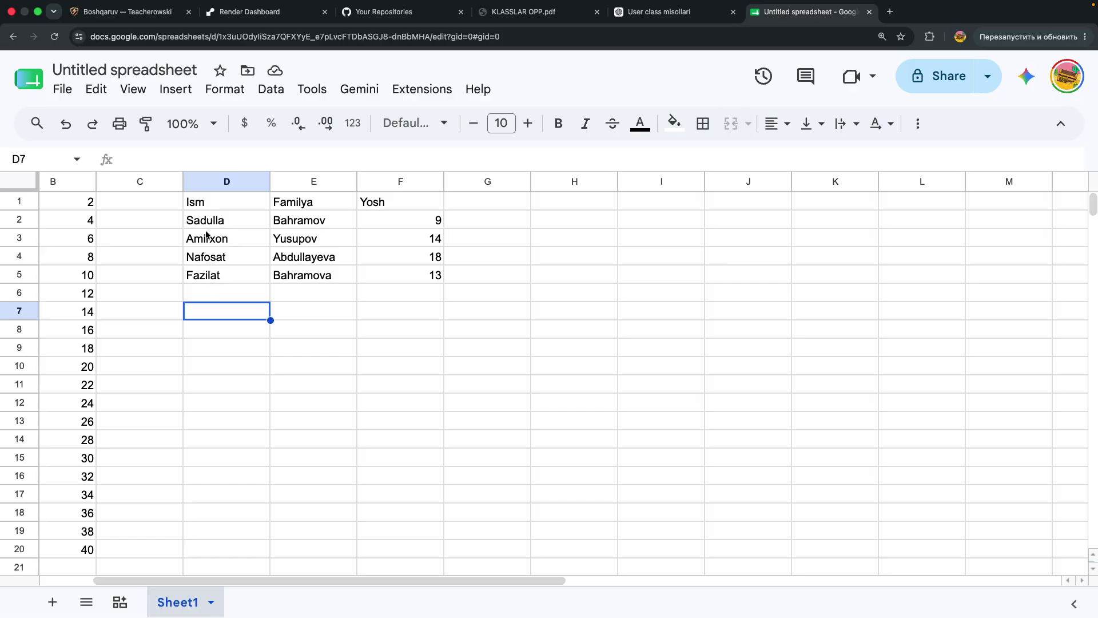
pyautogui.moveTo(194, 203); pyautogui.dragTo(407, 277)
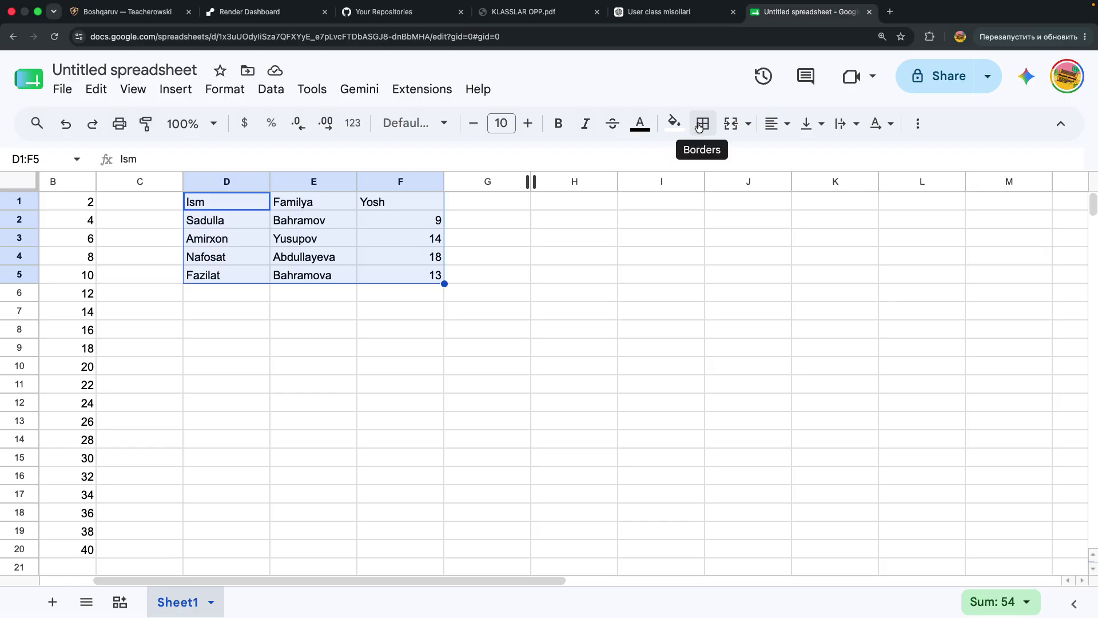
pyautogui.click(698, 127)
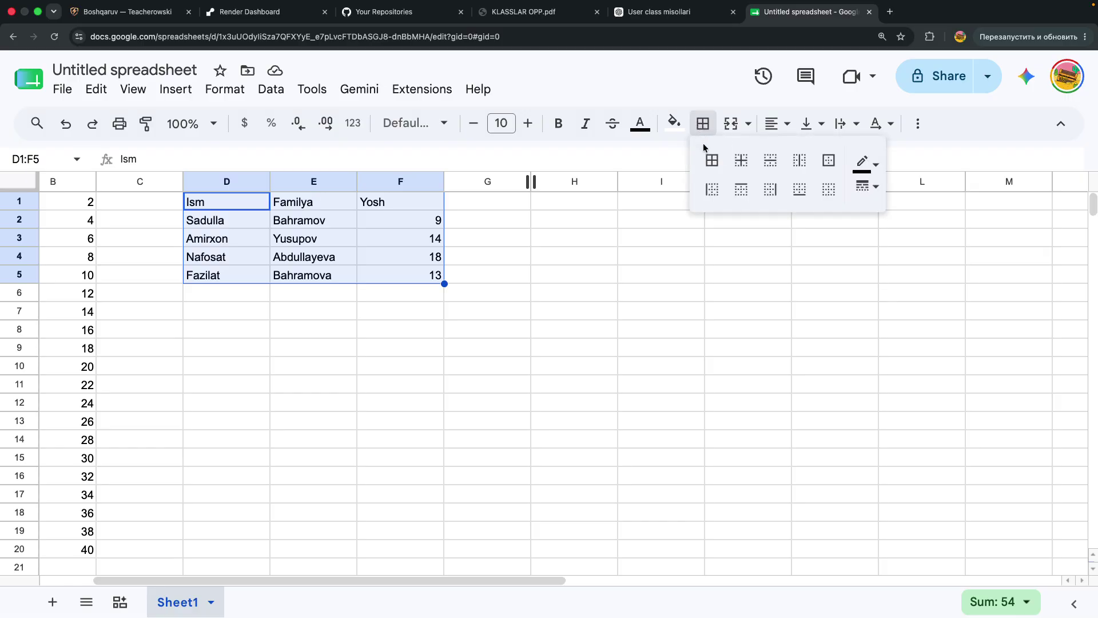
pyautogui.click(738, 167)
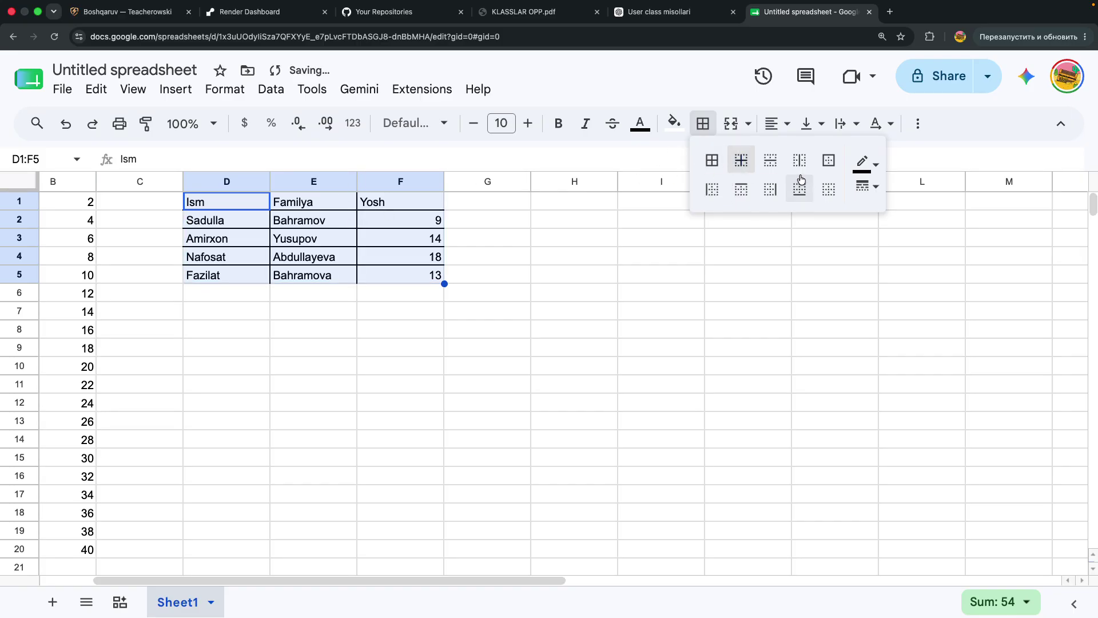
pyautogui.click(779, 167)
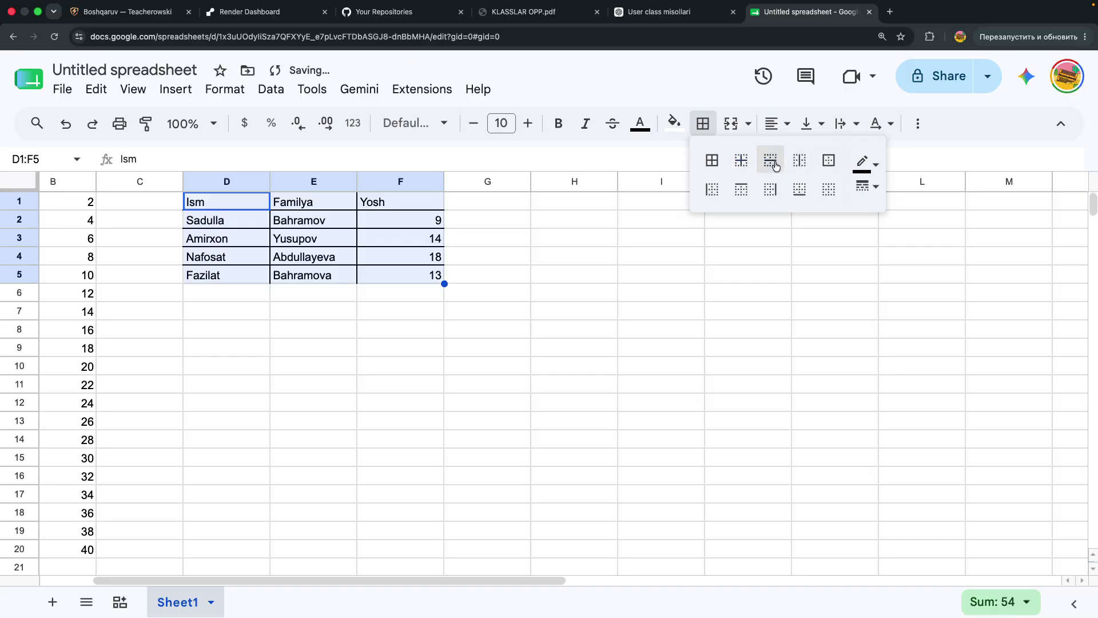
pyautogui.click(800, 167)
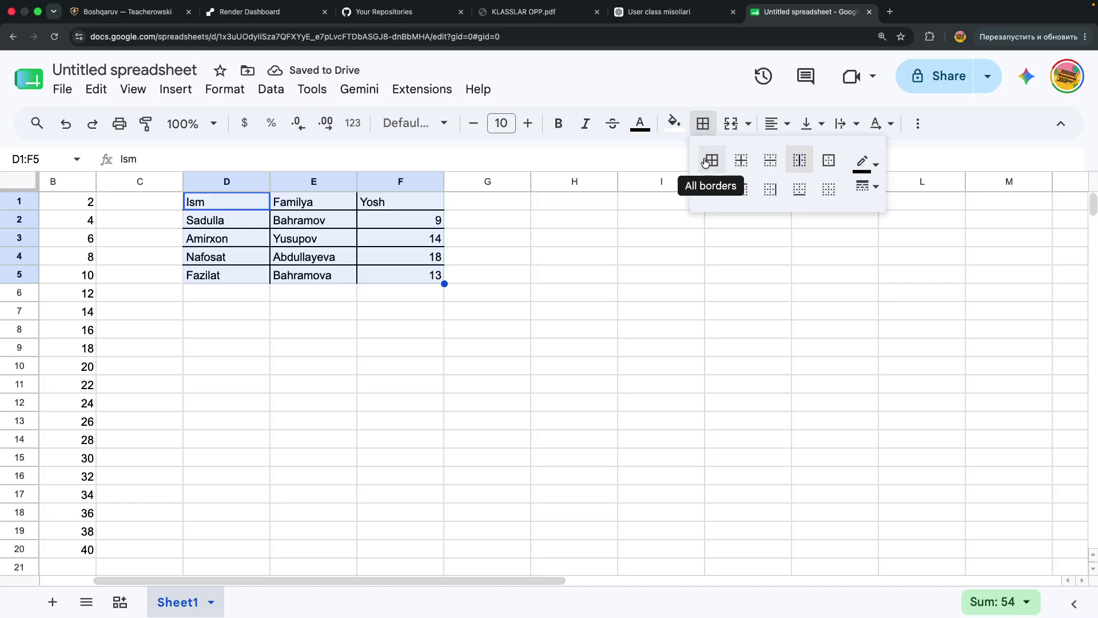
pyautogui.click(706, 163)
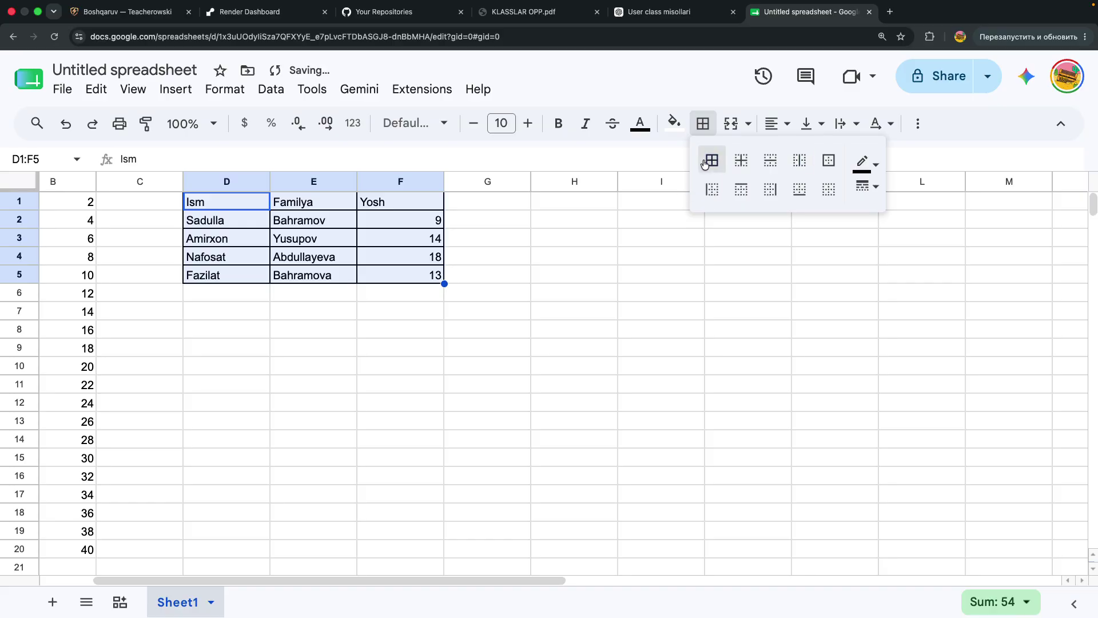
pyautogui.click(525, 275)
pyautogui.moveTo(197, 202); pyautogui.dragTo(420, 277)
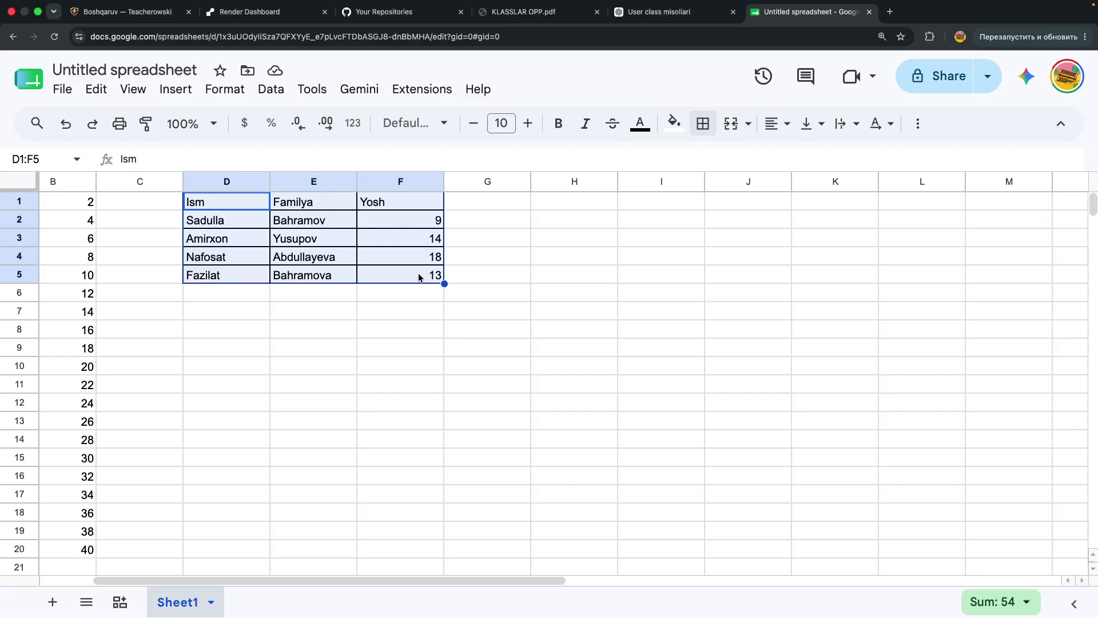
# Paste a copy of the table at G8, then undo that paste
pyautogui.press('super+c')
pyautogui.click(497, 330)
pyautogui.press('super+v')
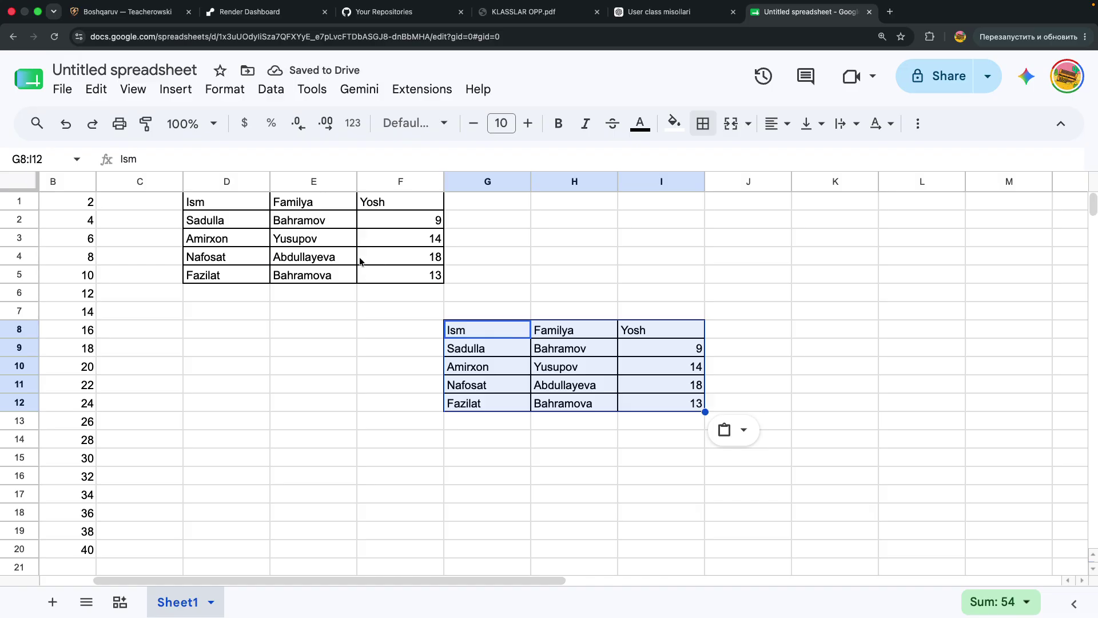
pyautogui.press('super+z')
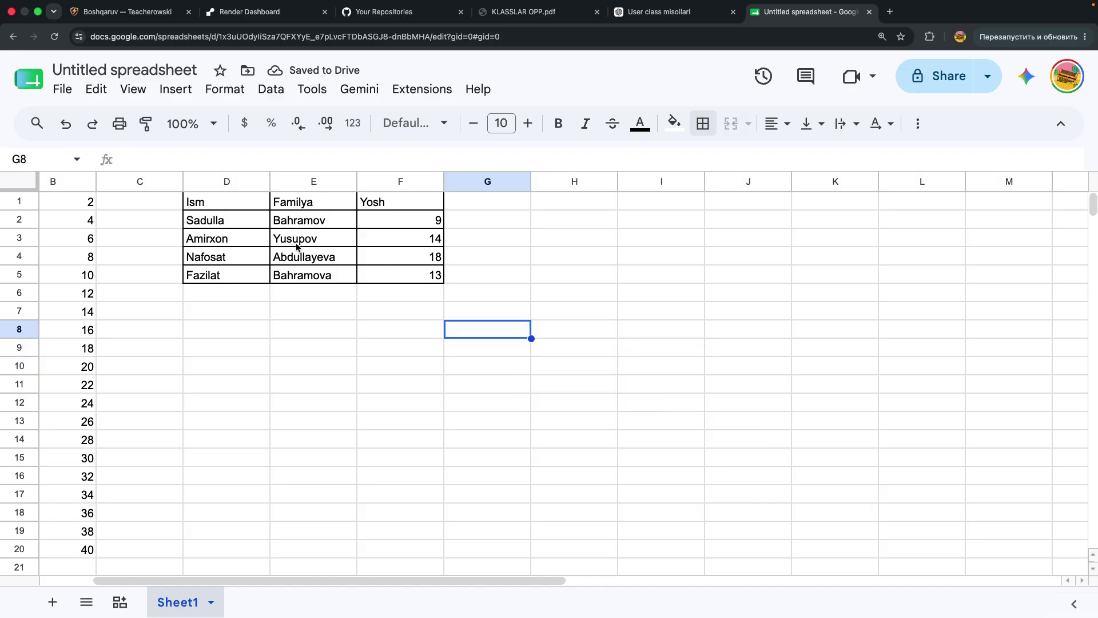
# Move the table D1:F5 so it starts at cell F8
pyautogui.click(211, 205)
pyautogui.moveTo(211, 205); pyautogui.dragTo(418, 281)
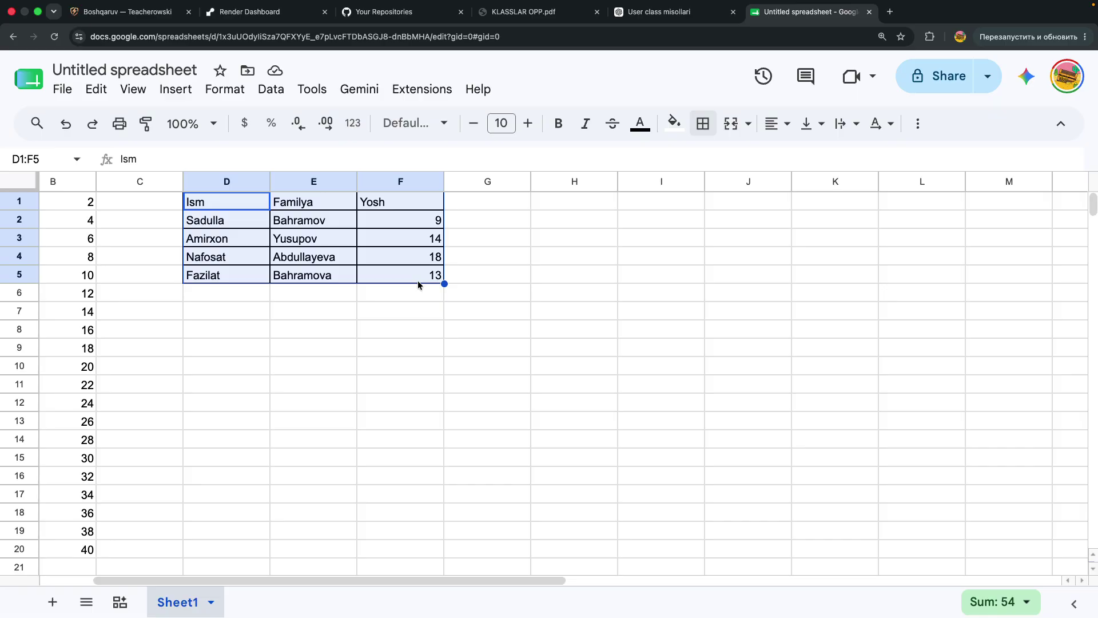
pyautogui.press('super+c')
pyautogui.click(402, 332)
pyautogui.hotkey('ctrl', 'v')
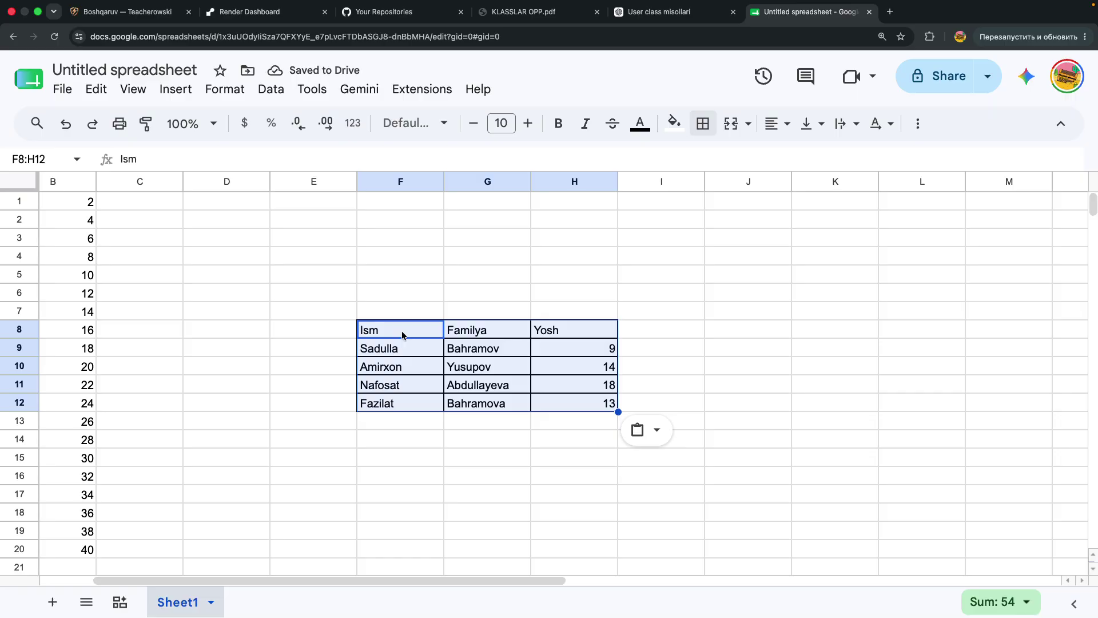
pyautogui.click(707, 290)
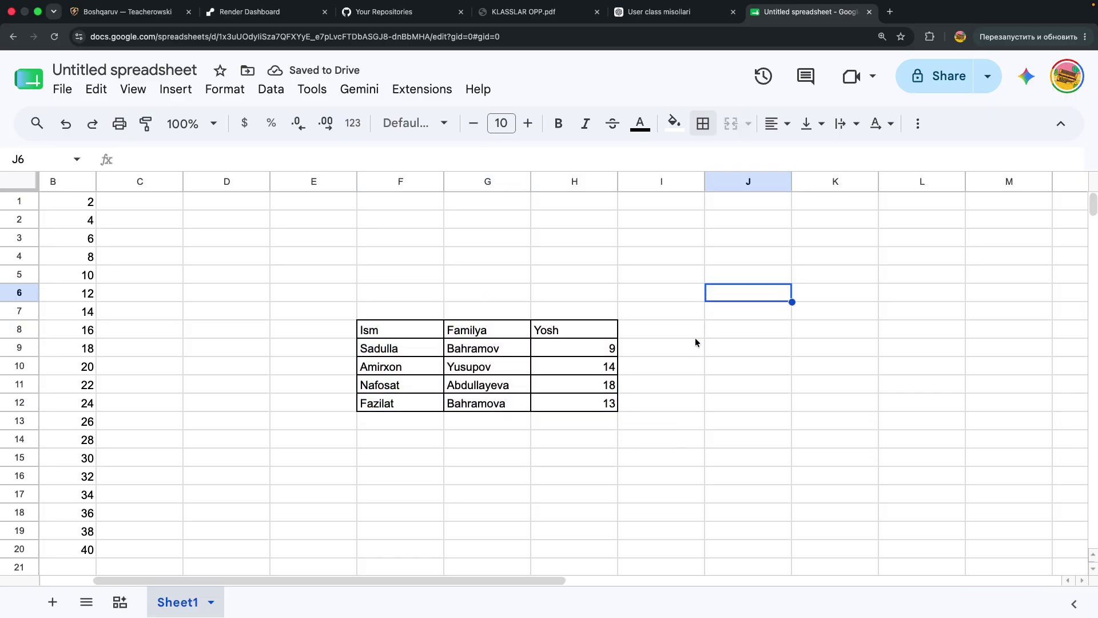
pyautogui.keyDown('ctrl'); pyautogui.scroll(5, 677, 403); pyautogui.keyUp('ctrl')
pyautogui.hscroll(-2, 677, 403)
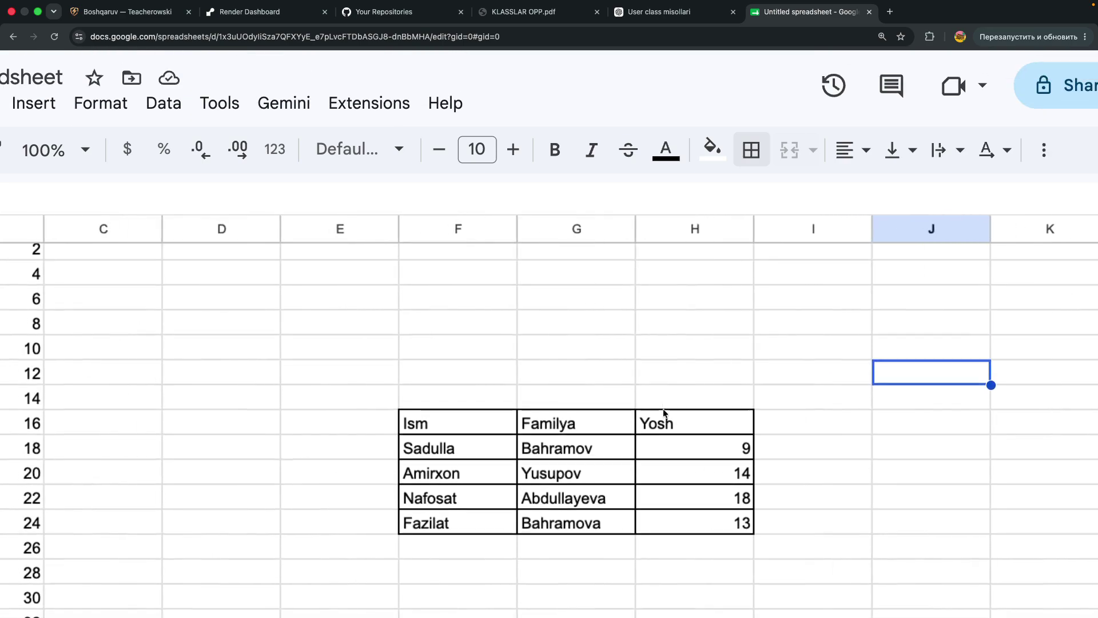
pyautogui.keyDown('ctrl'); pyautogui.scroll(-5, 663, 408); pyautogui.keyUp('ctrl')
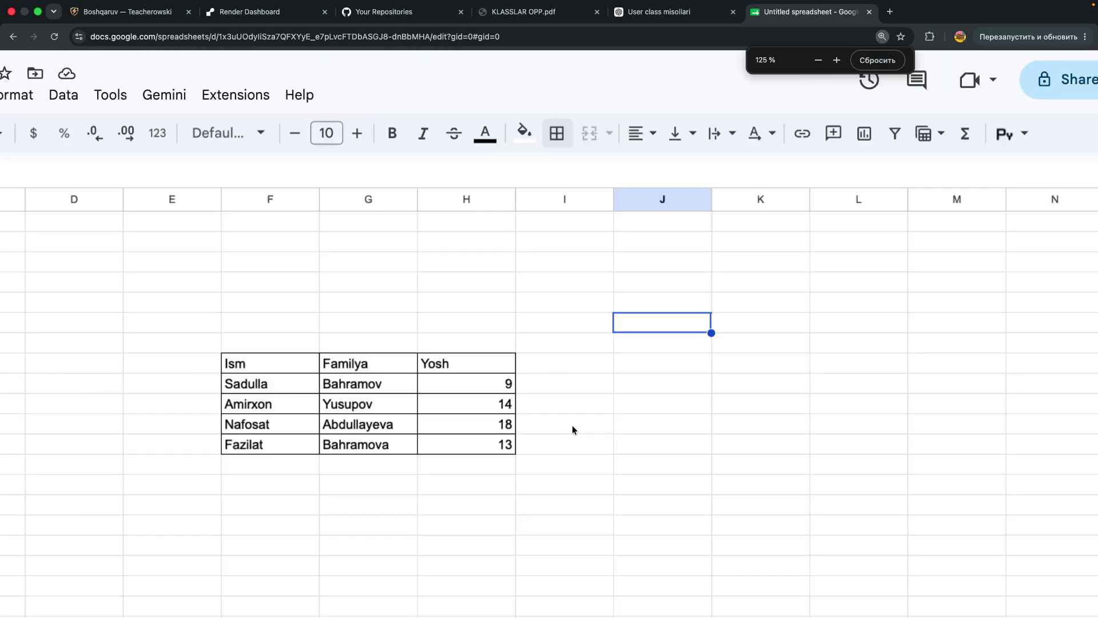
pyautogui.keyDown('ctrl'); pyautogui.scroll(-3, 572, 426); pyautogui.keyUp('ctrl')
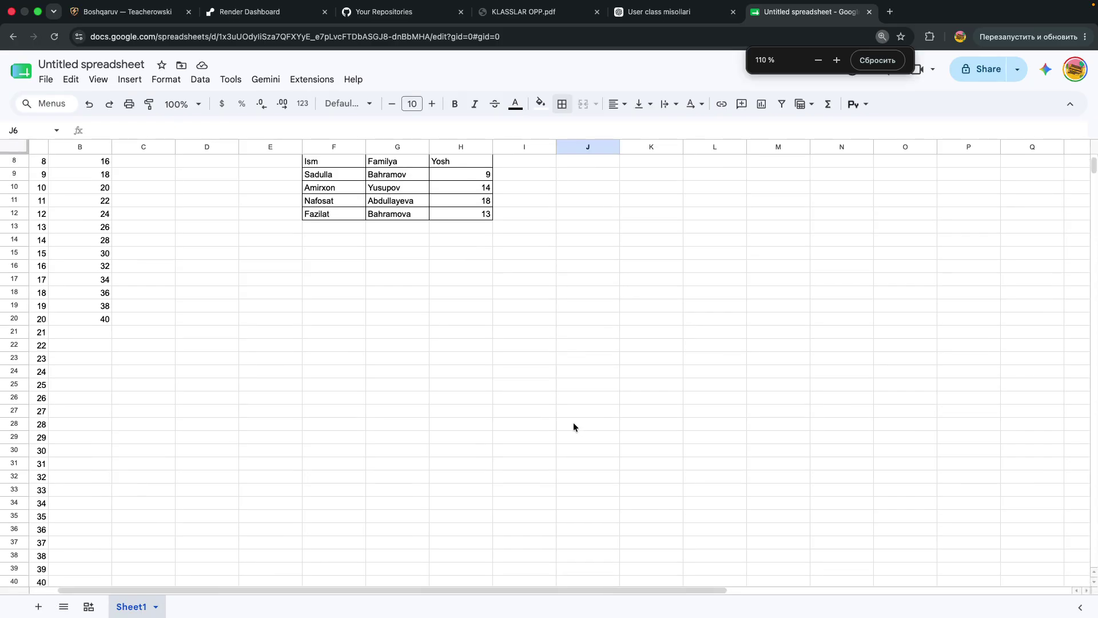
pyautogui.keyDown('ctrl'); pyautogui.scroll(4, 574, 427); pyautogui.keyUp('ctrl')
pyautogui.hscroll(5, 573, 422)
pyautogui.scroll(-2, 573, 423)
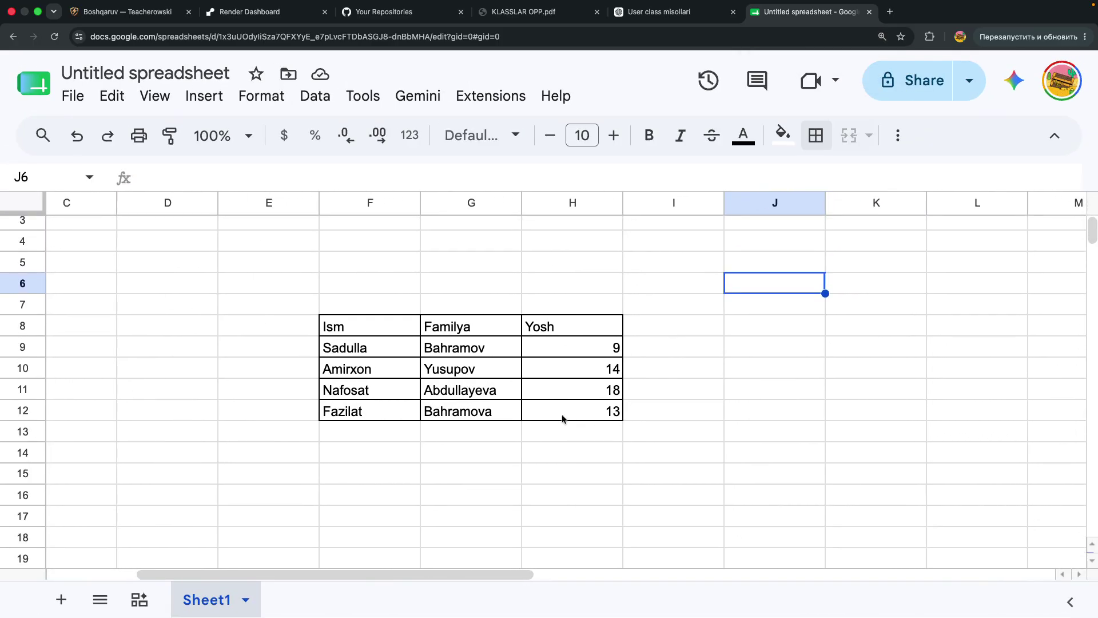
pyautogui.scroll(-1, 519, 379)
pyautogui.hscroll(1, 518, 378)
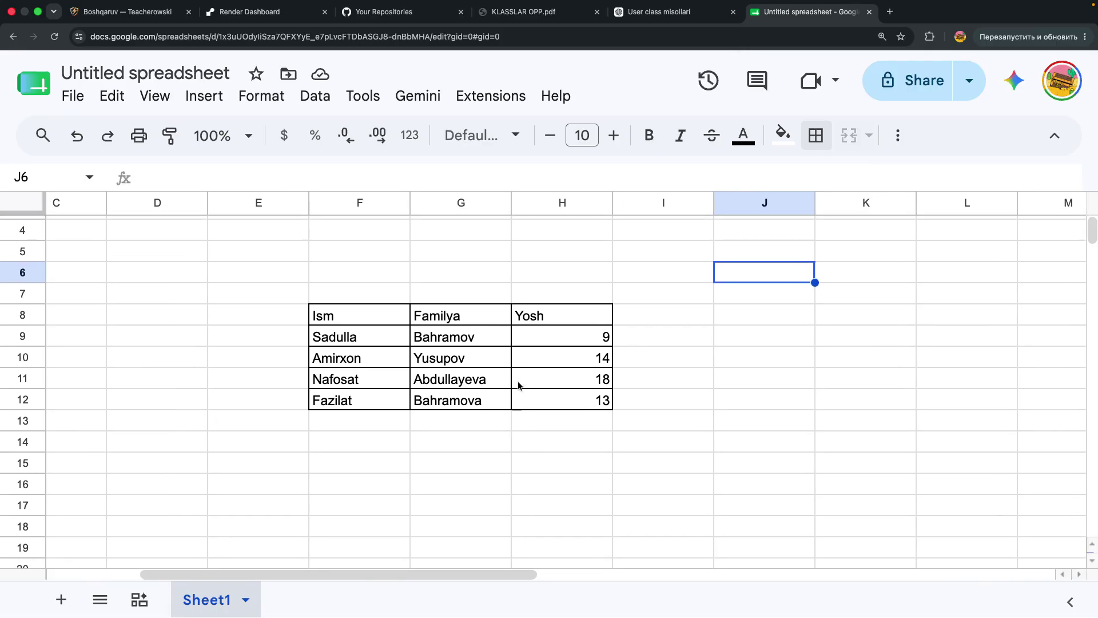
# Label J6 'Yigindi', correcting a mistyped 'Sum', and begin a formula in J7
pyautogui.write('Yigindi')
pyautogui.press('Return')
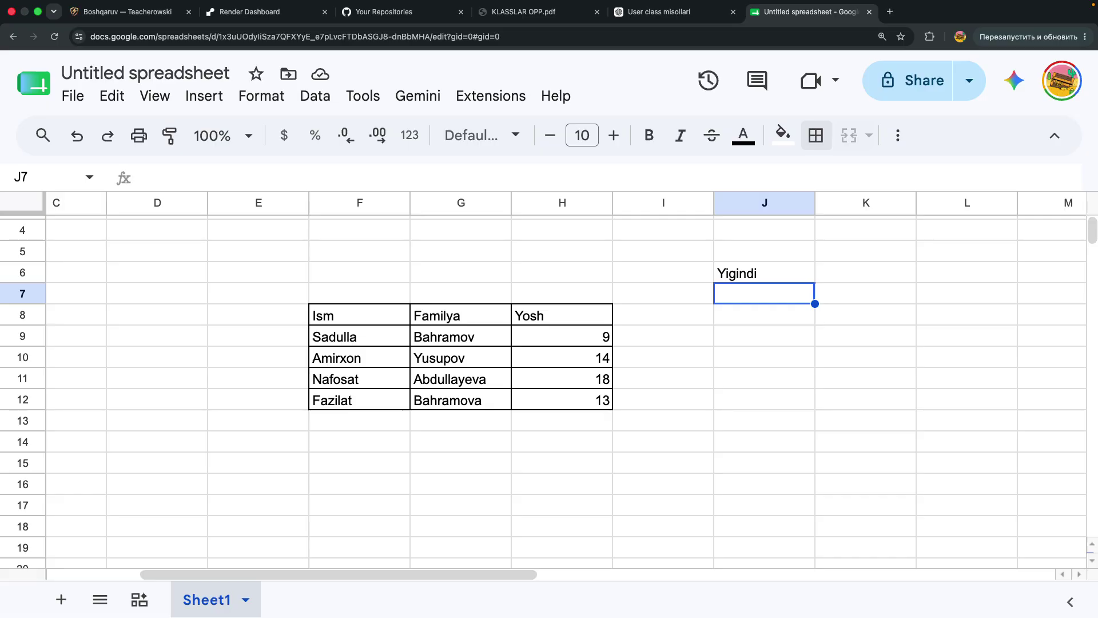
pyautogui.write('=')
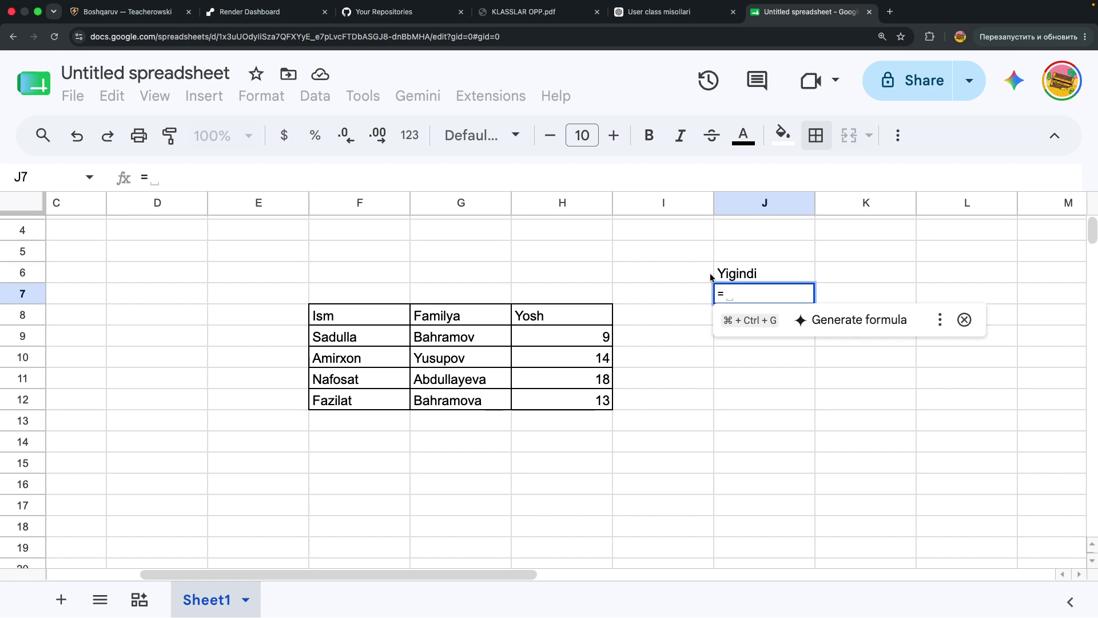
# Try age references in the J7 formula, then clear the stray references
pyautogui.click(595, 336)
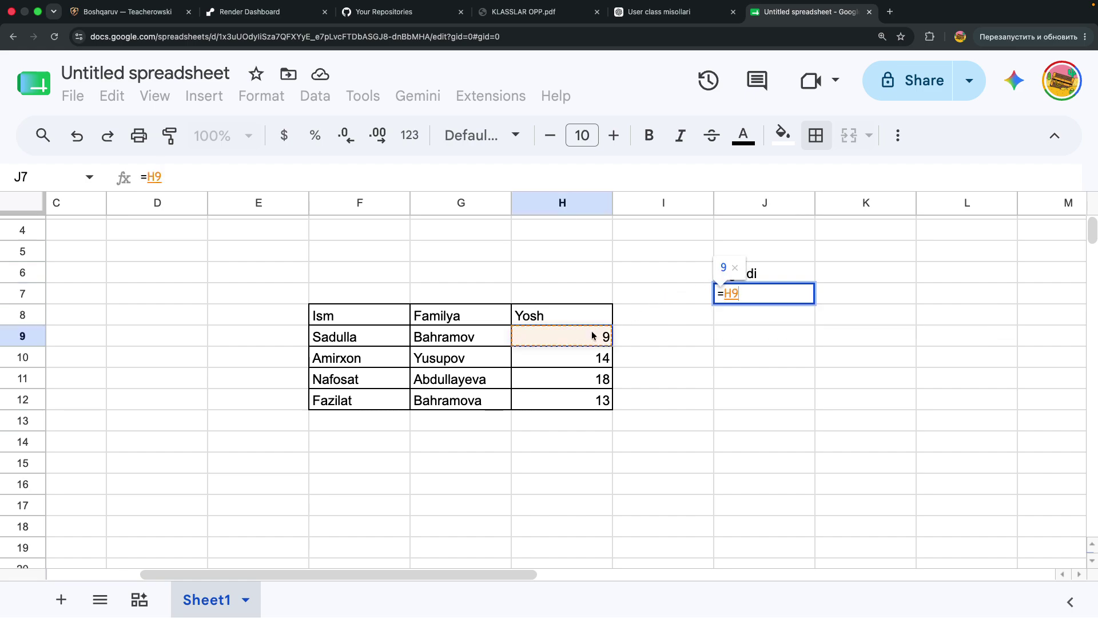
pyautogui.moveTo(592, 348)
pyautogui.mouseDown()
pyautogui.moveTo(588, 381)
pyautogui.moveTo(582, 342)
pyautogui.mouseUp()
pyautogui.press('BackSpace')
pyautogui.press('BackSpace')
pyautogui.write('=')
pyautogui.click(635, 466)
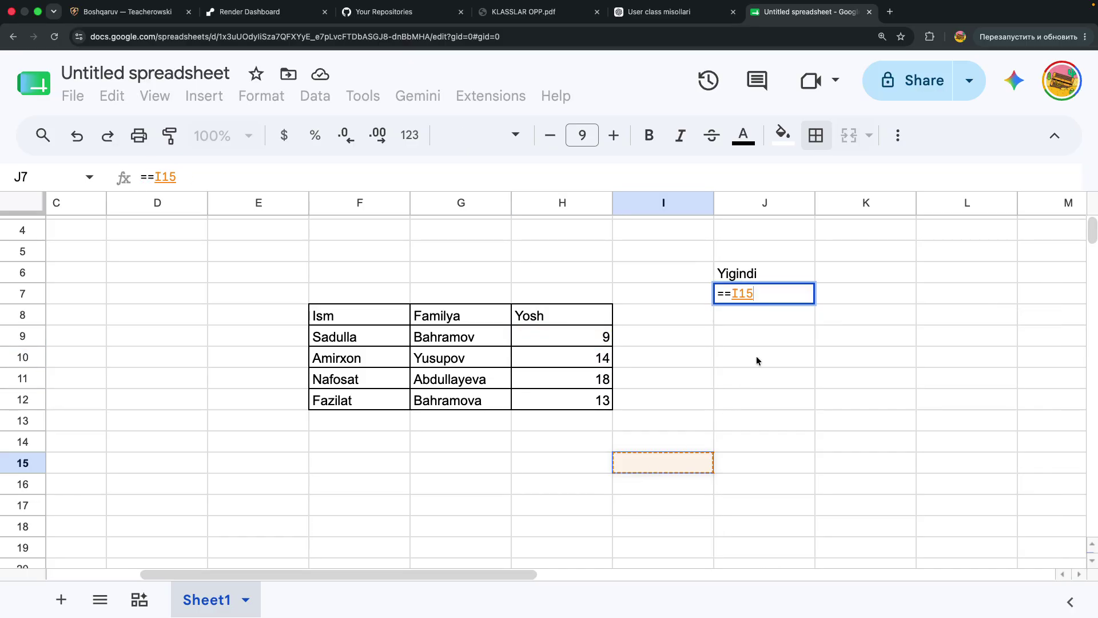
pyautogui.press('BackSpace')
pyautogui.press('BackSpace')
pyautogui.press('BackSpace')
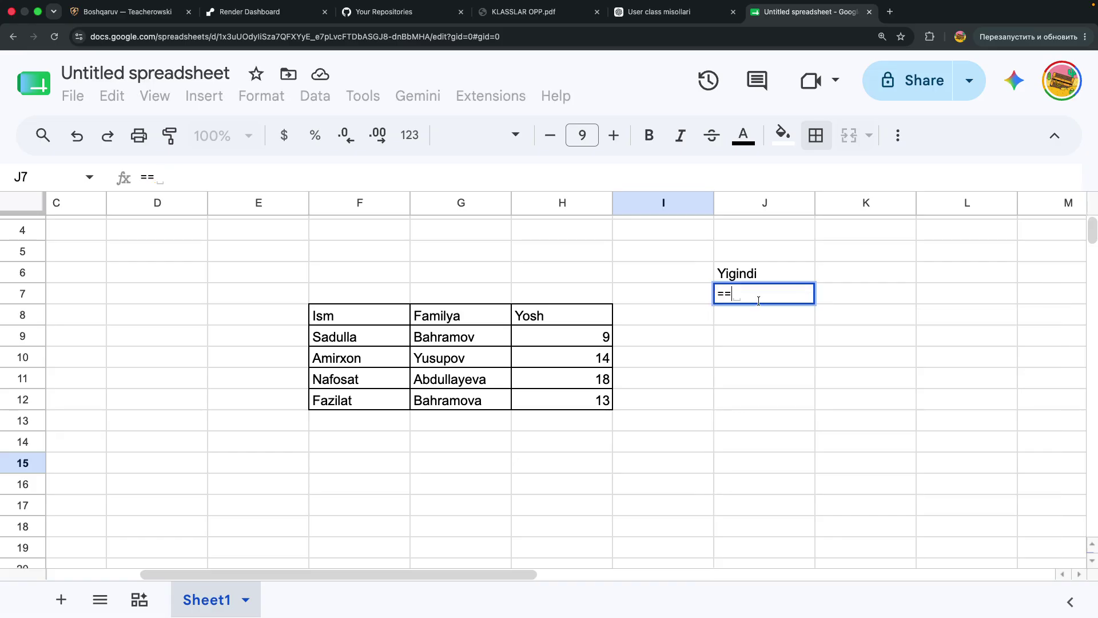
pyautogui.press('BackSpace')
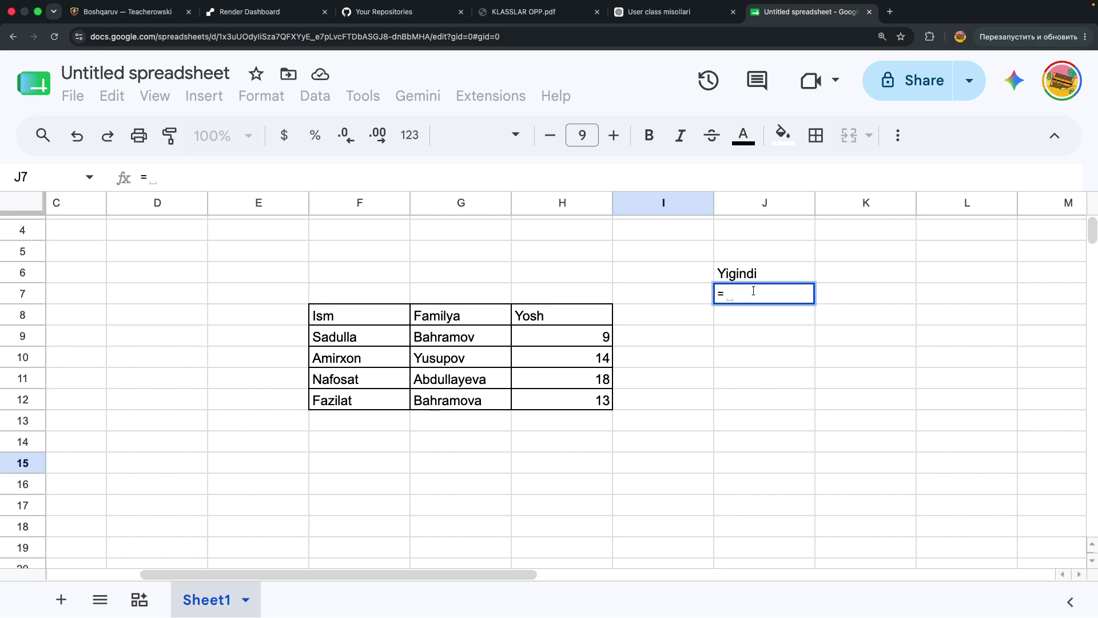
# Enter =SUM(H9:H12) in J7 so it totals the ages as 54
pyautogui.write('SUM(')
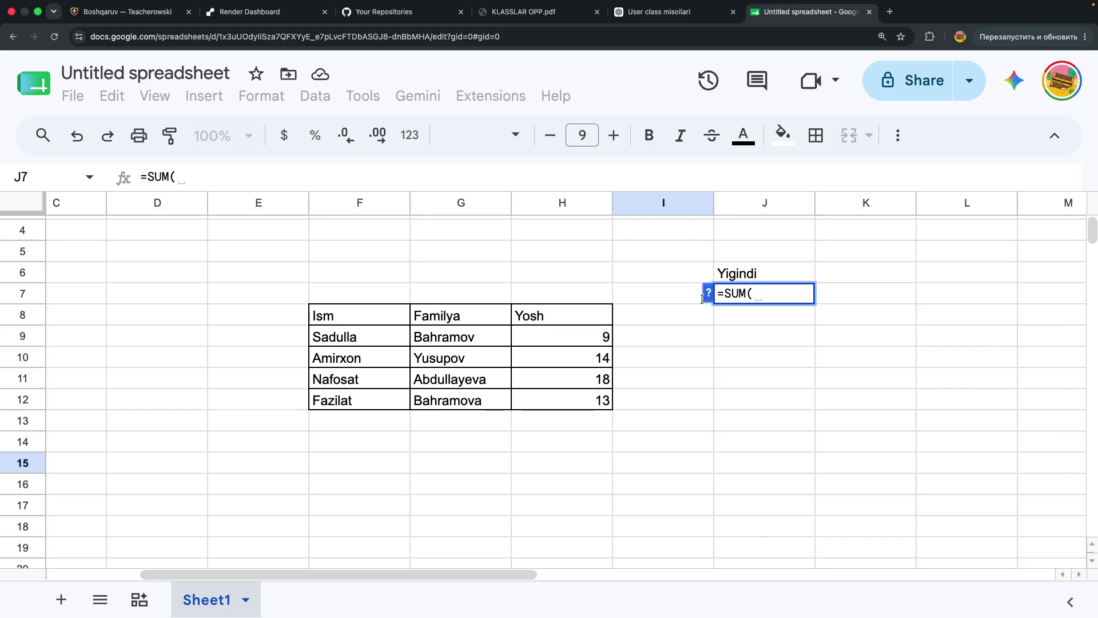
pyautogui.moveTo(578, 335); pyautogui.dragTo(569, 405)
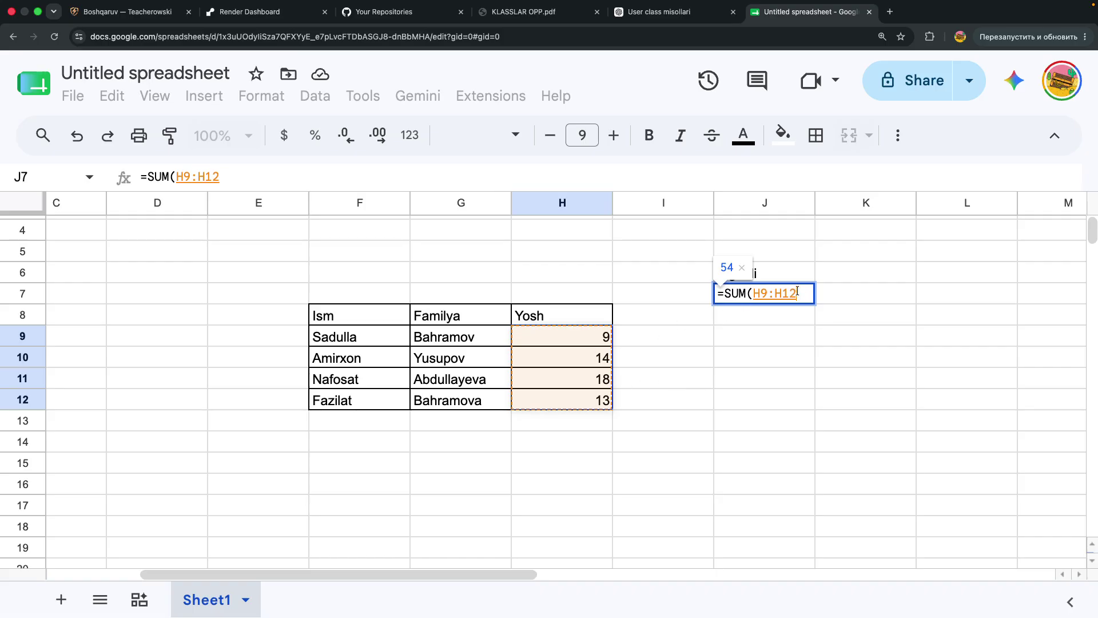
pyautogui.write(')')
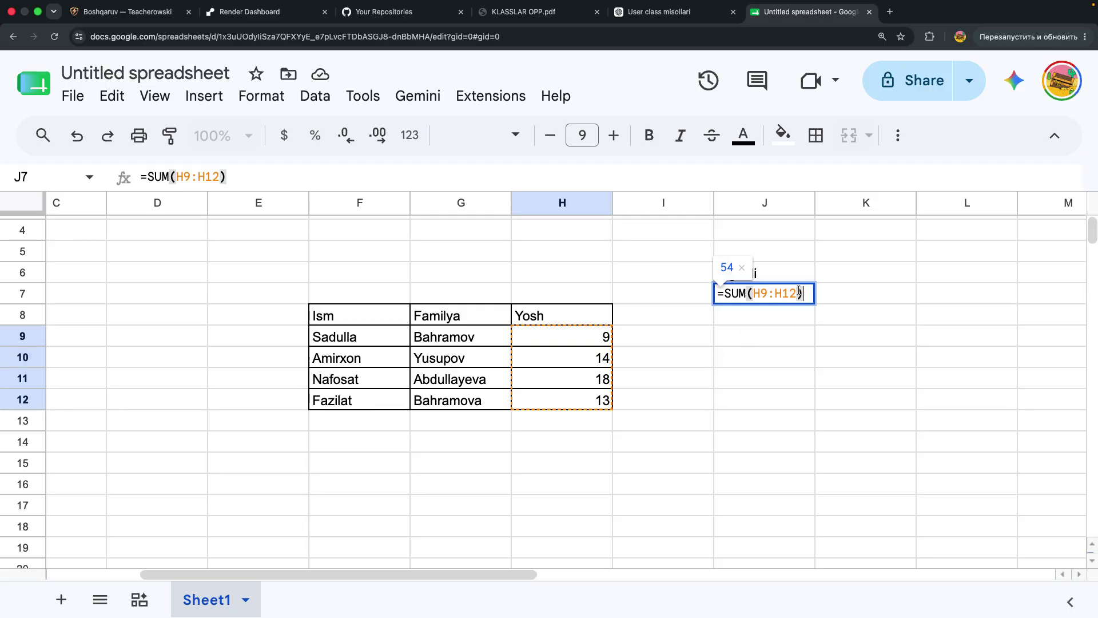
pyautogui.press('Return')
pyautogui.click(792, 293)
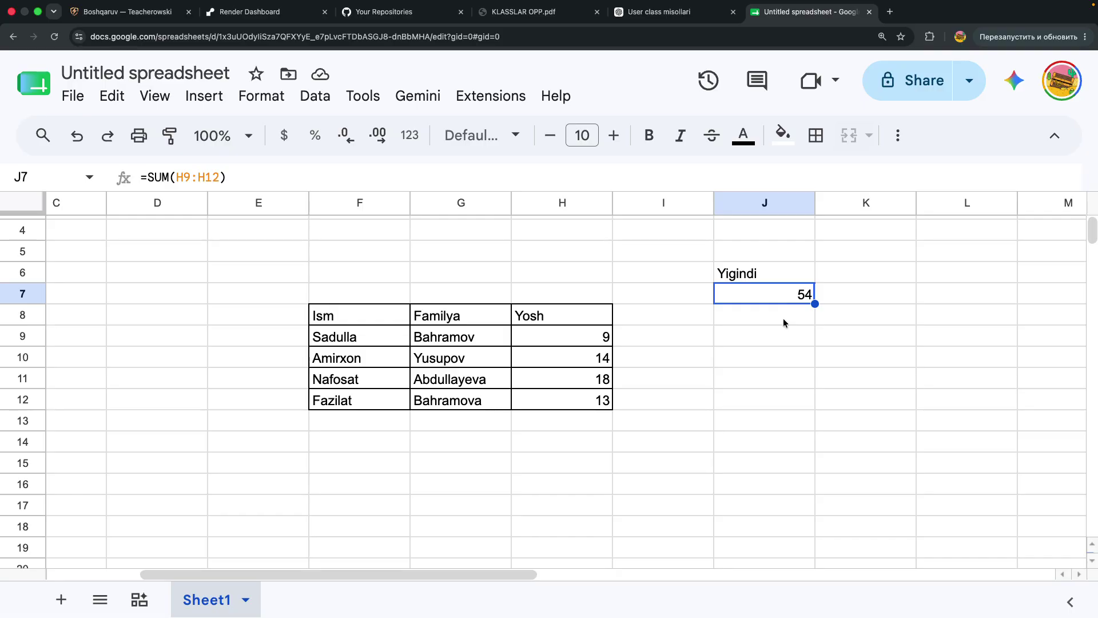
# Return to the Sheets home page, zoom it out, and open Sheets settings
pyautogui.click(26, 82)
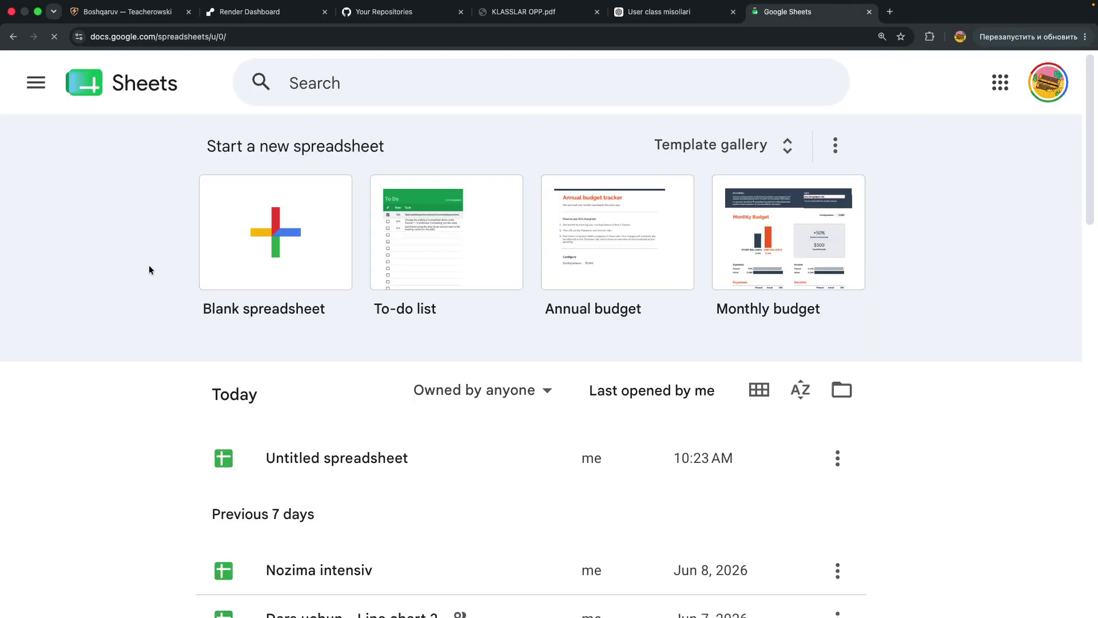
pyautogui.press('super+minus')
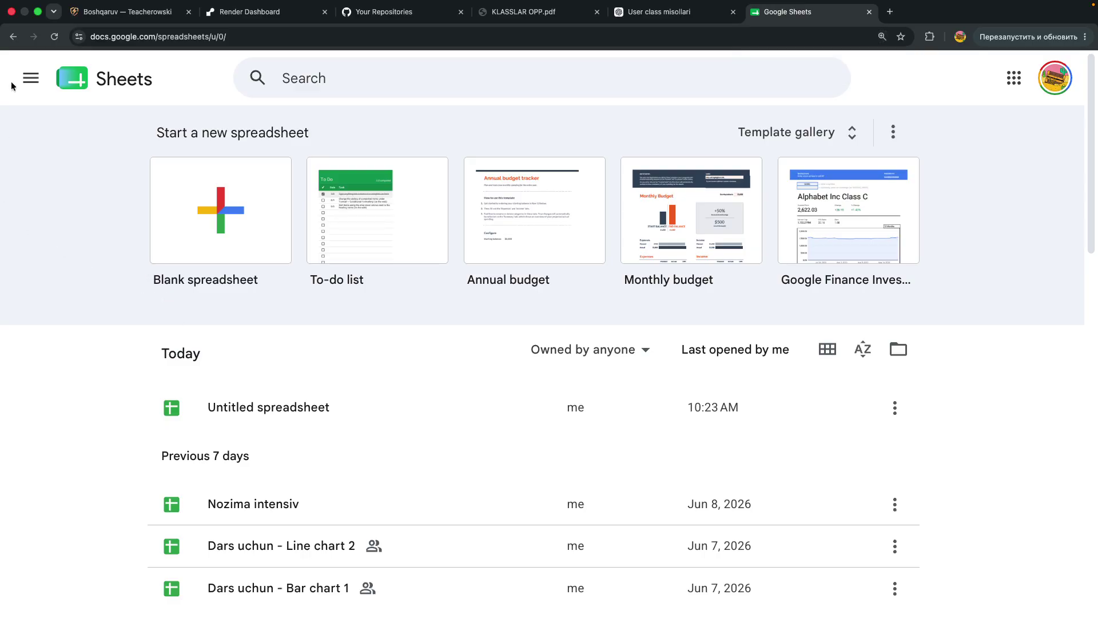
pyautogui.click(25, 71)
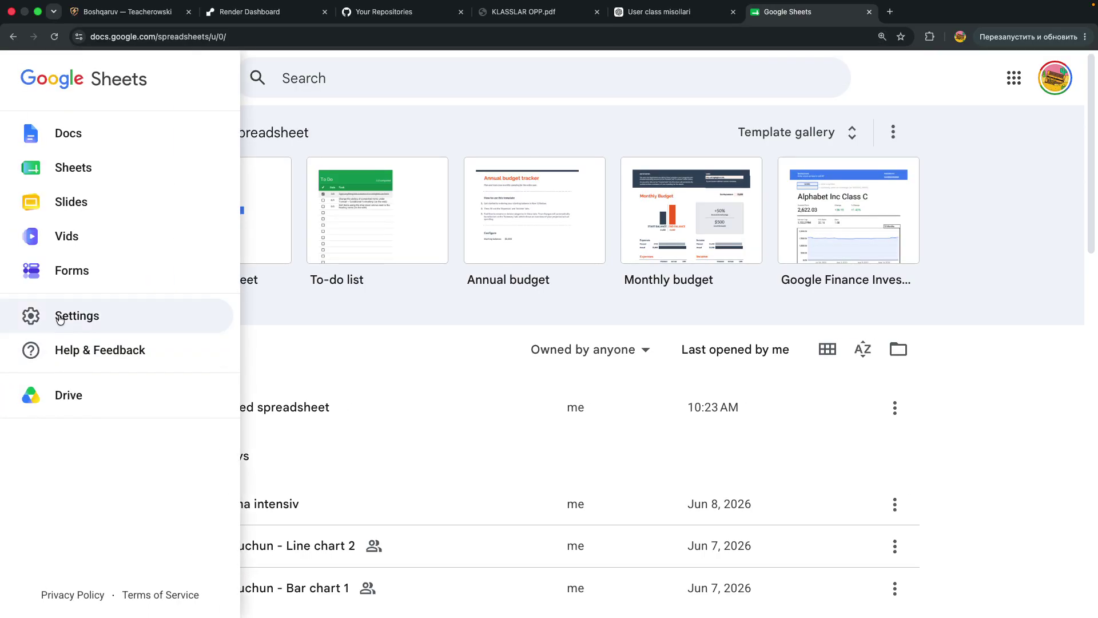
pyautogui.click(60, 314)
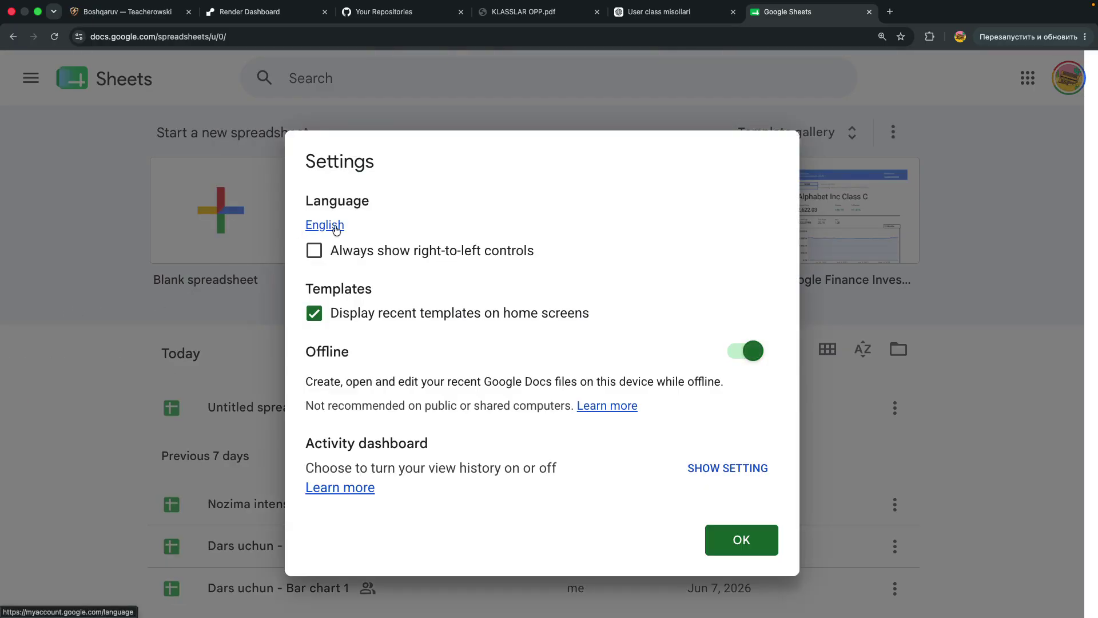
# Open the account Language page in another tab, then close the Sheets settings
pyautogui.click(335, 228)
pyautogui.scroll(-2, 429, 281)
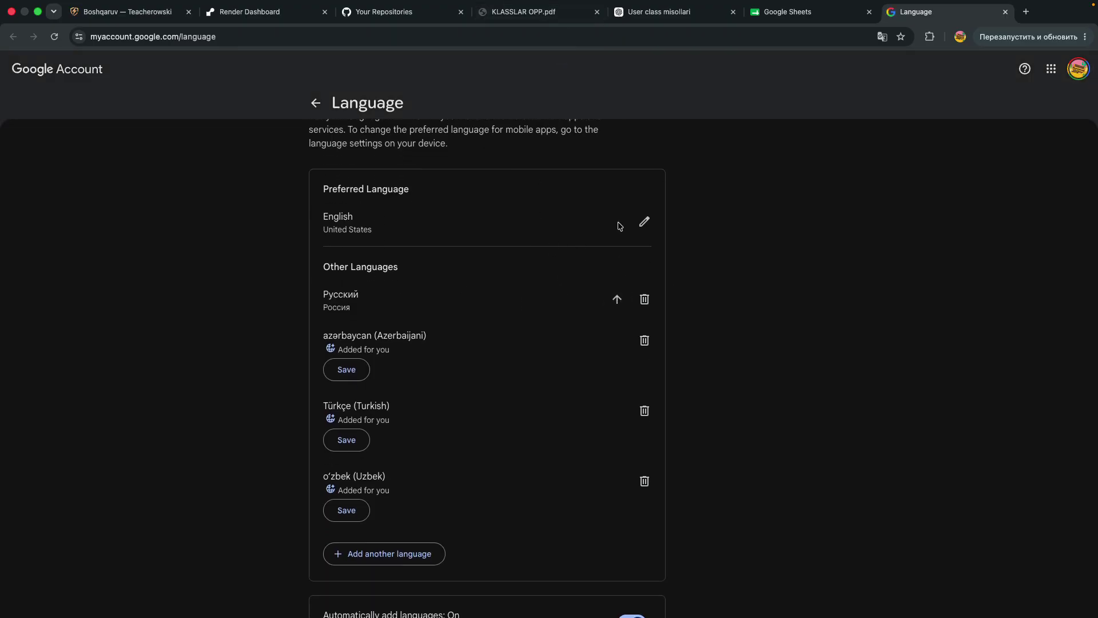
pyautogui.scroll(2, 400, 378)
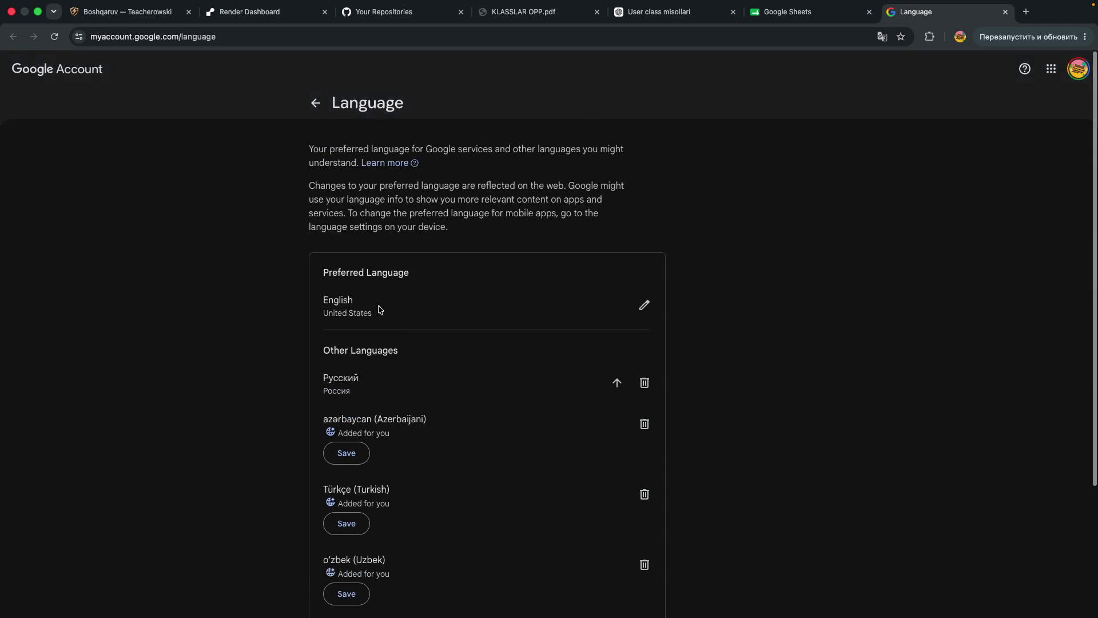
pyautogui.click(824, 13)
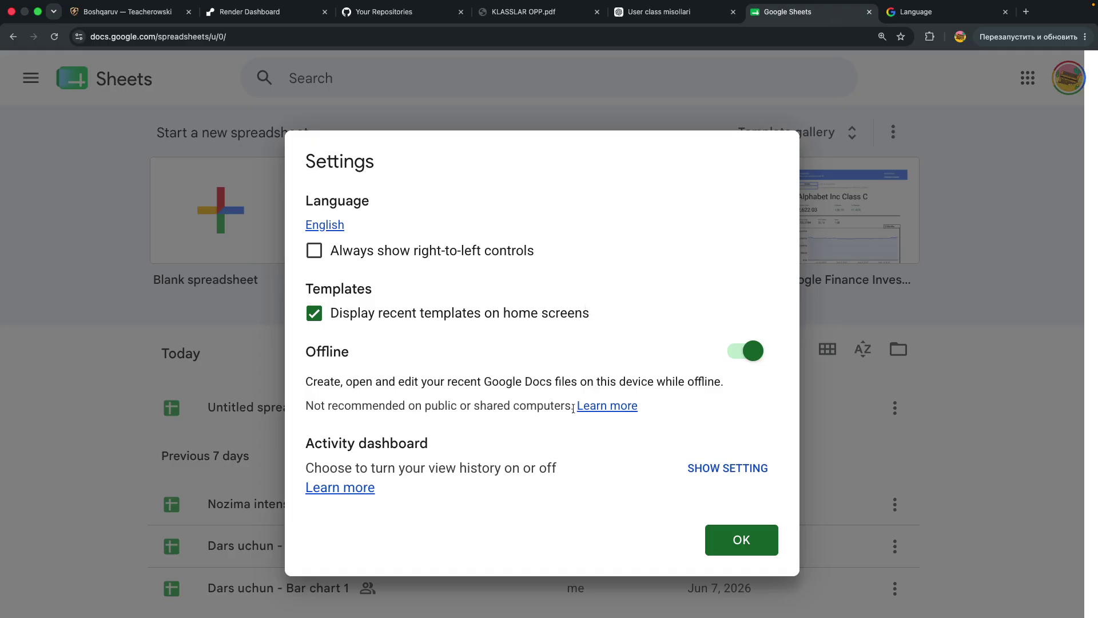
pyautogui.click(770, 532)
pyautogui.scroll(-1, 180, 417)
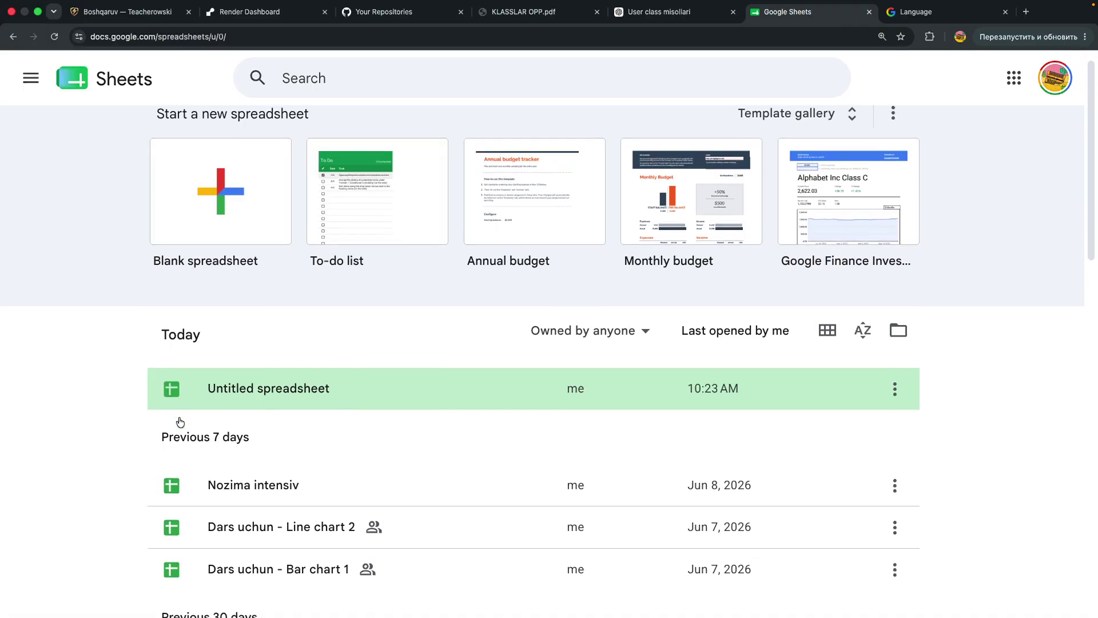
pyautogui.click(296, 388)
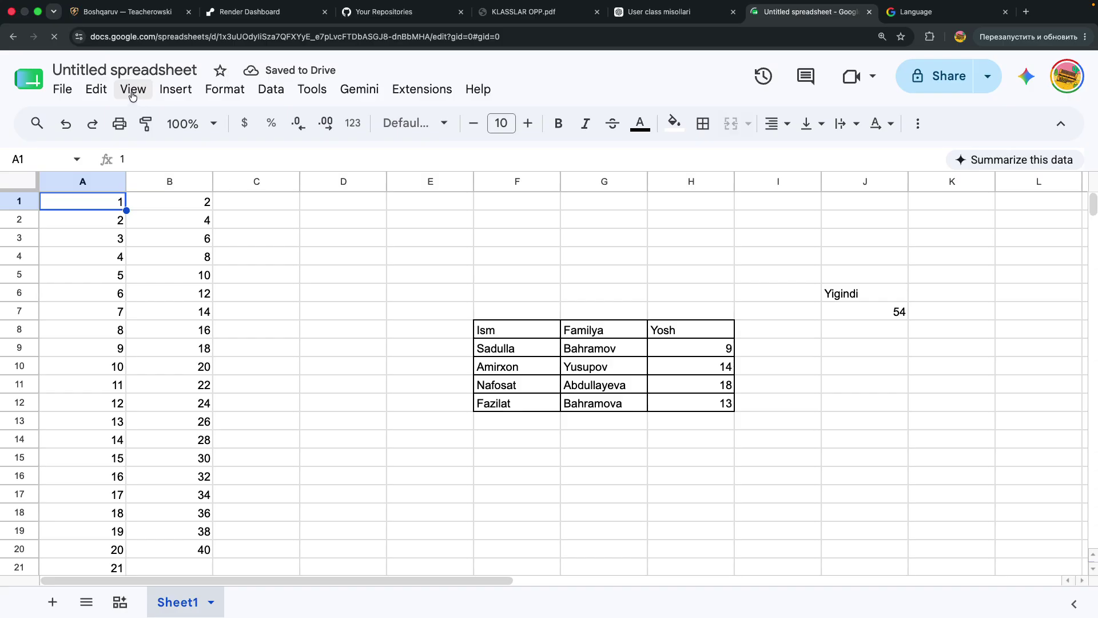
pyautogui.click(119, 71)
pyautogui.write('Savodoxnli')
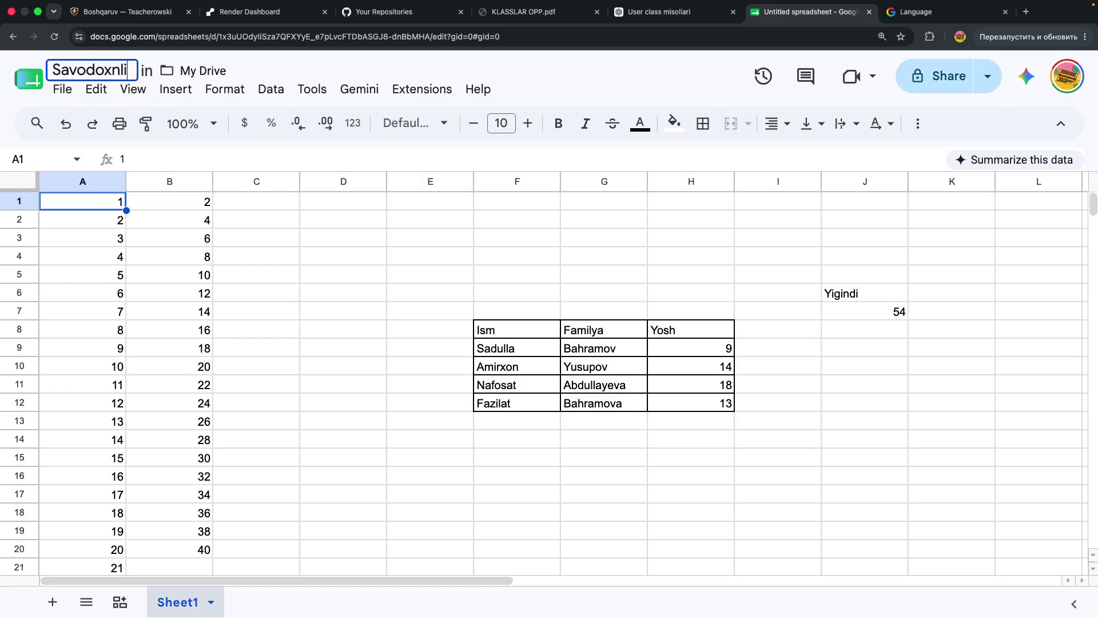
pyautogui.write('k 1')
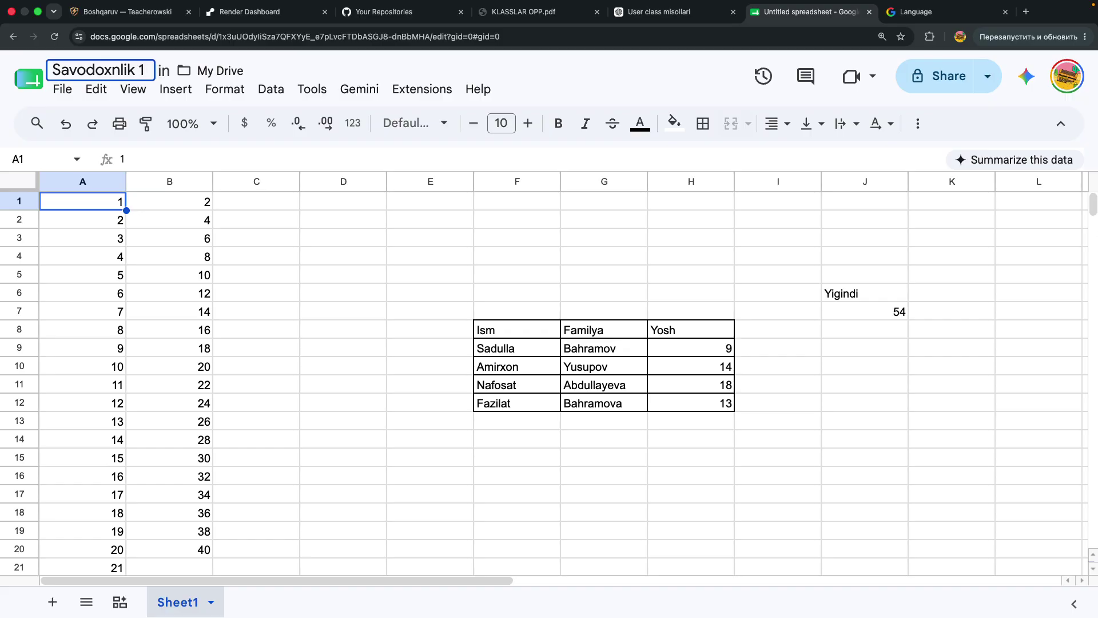
pyautogui.write(' yo')
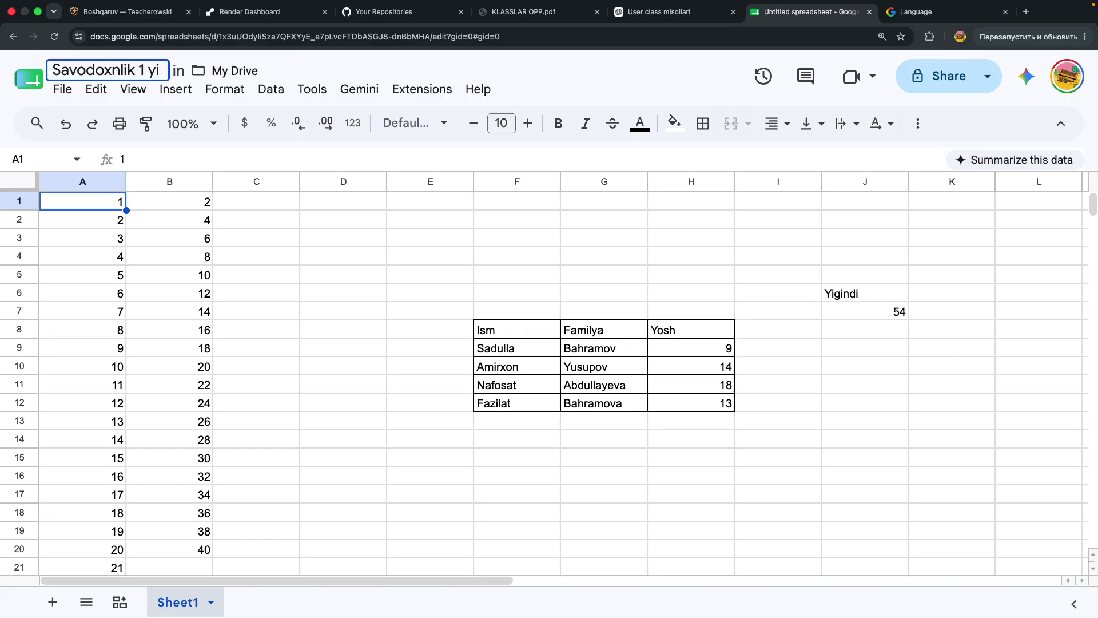
pyautogui.write('ki 2')
pyautogui.press('Return')
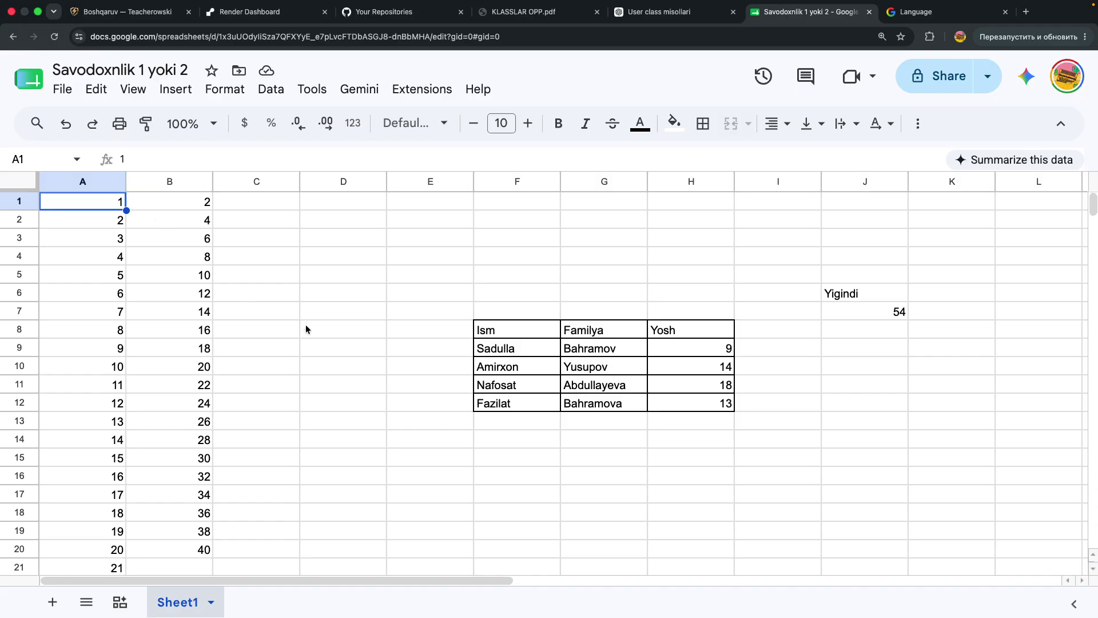
pyautogui.scroll(-1, 368, 356)
pyautogui.scroll(-1, 369, 361)
pyautogui.hscroll(5, 368, 361)
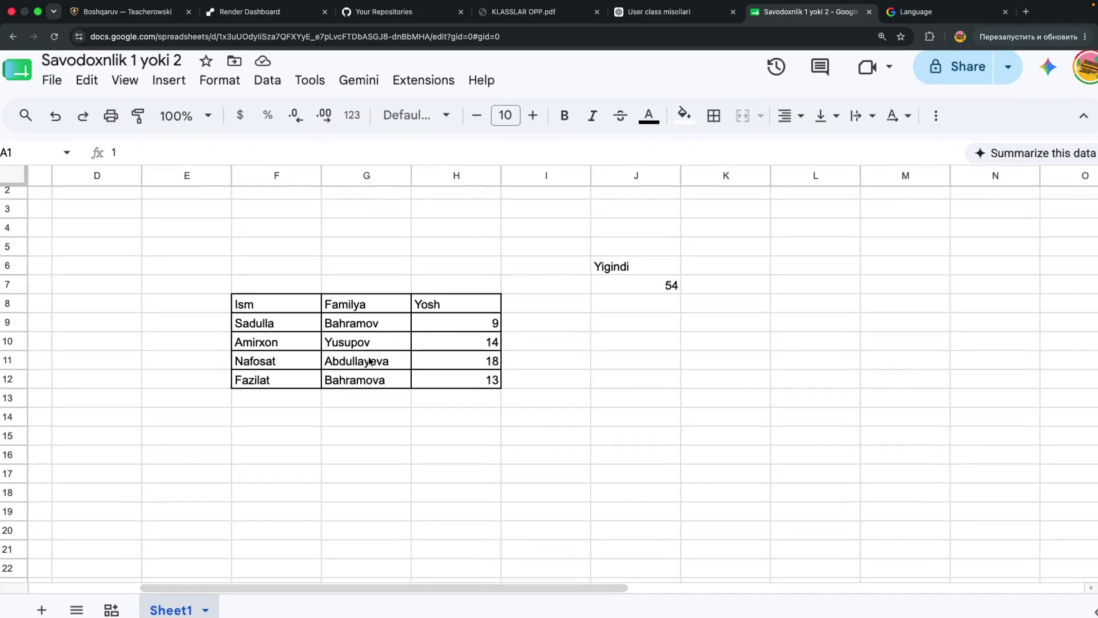
pyautogui.scroll(3, 369, 360)
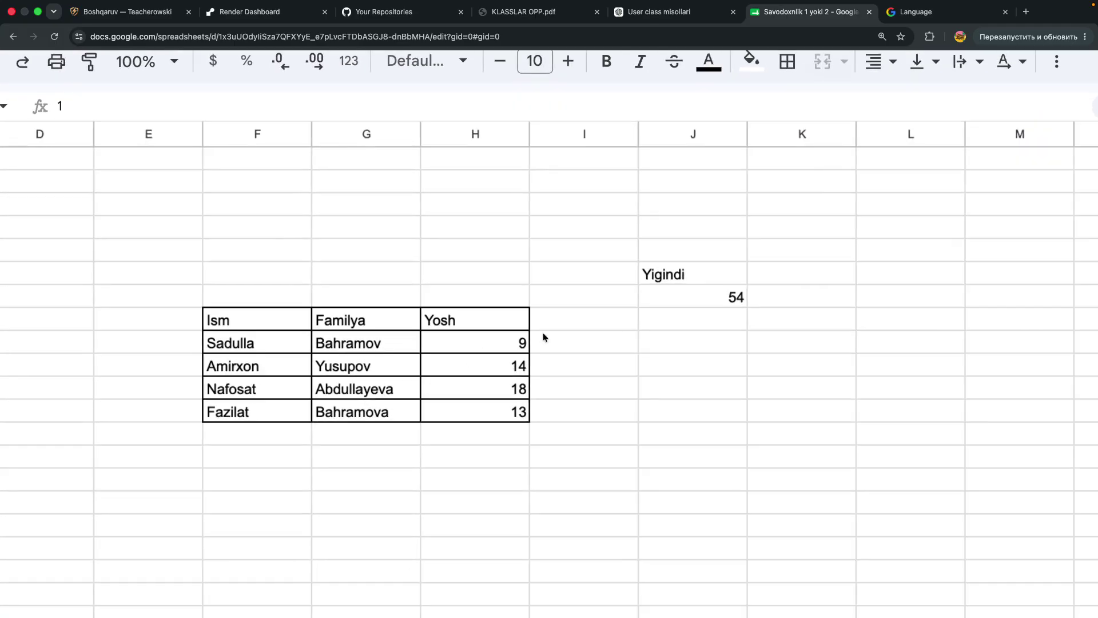
pyautogui.click(667, 314)
pyautogui.click(672, 299)
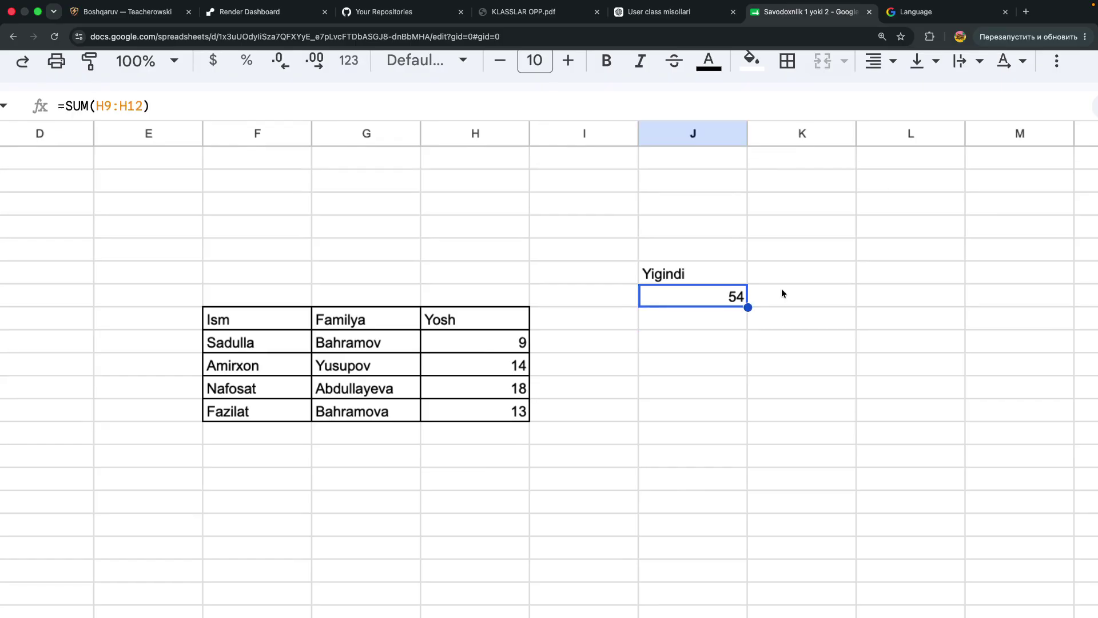
pyautogui.click(797, 289)
pyautogui.click(798, 270)
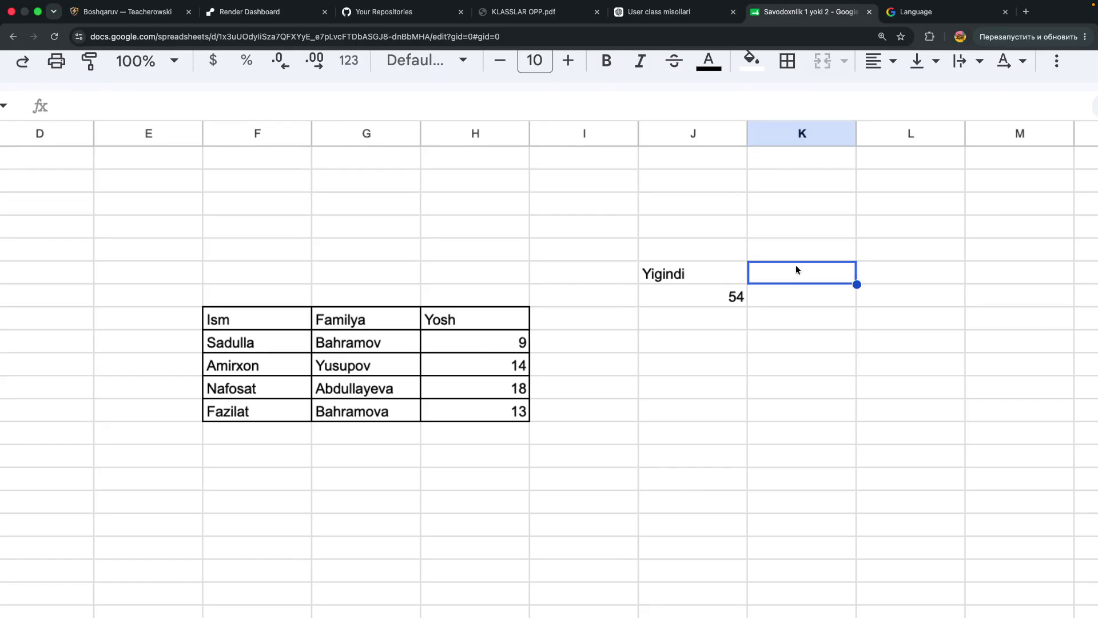
# Put the heading O'rtacha qiymat in K6 and begin an =AVERAGE formula below it
pyautogui.write("O'rt")
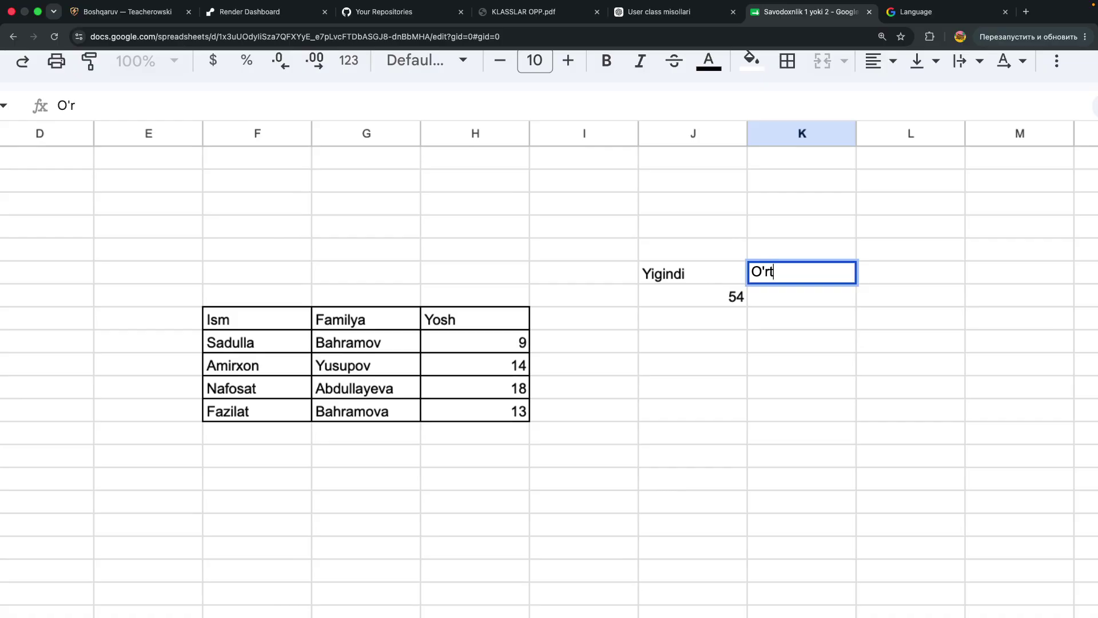
pyautogui.write('acha qiymat')
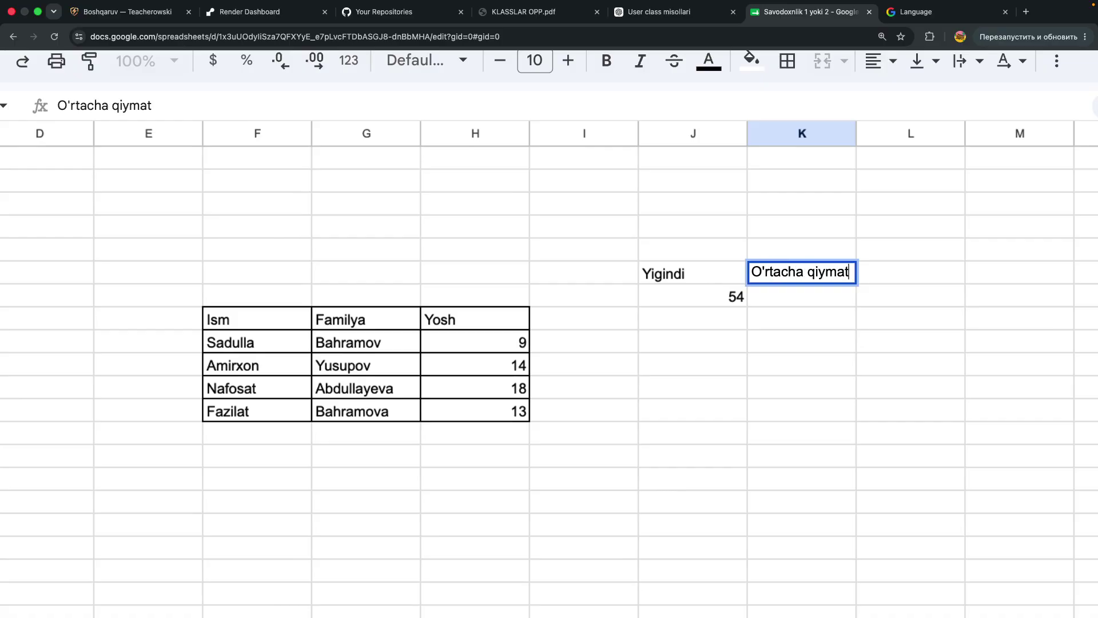
pyautogui.press('Return')
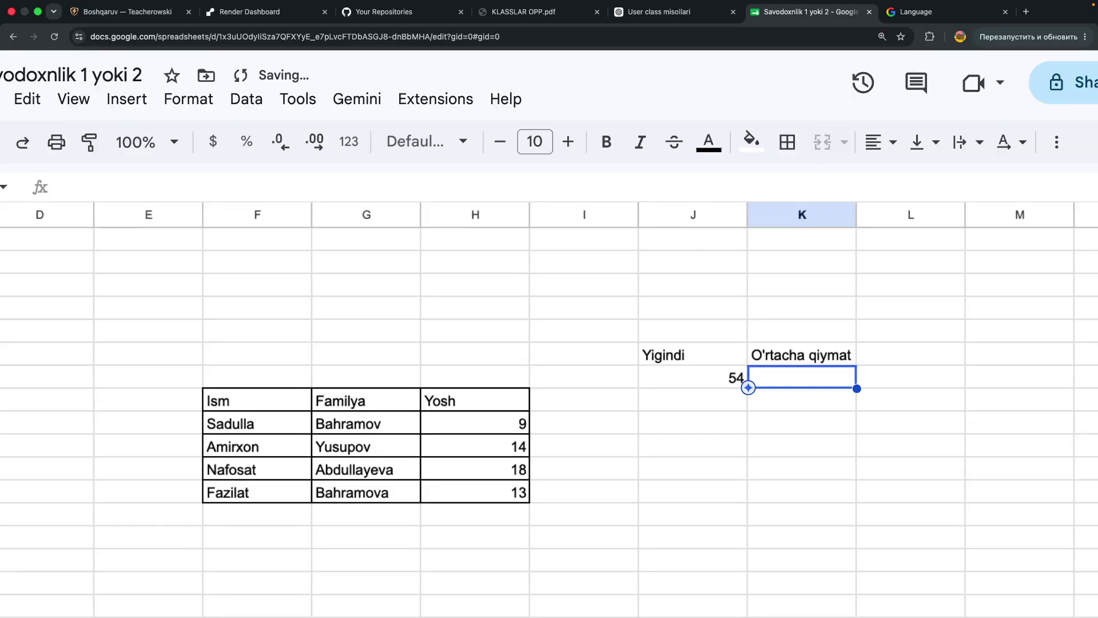
pyautogui.scroll(-3, 797, 260)
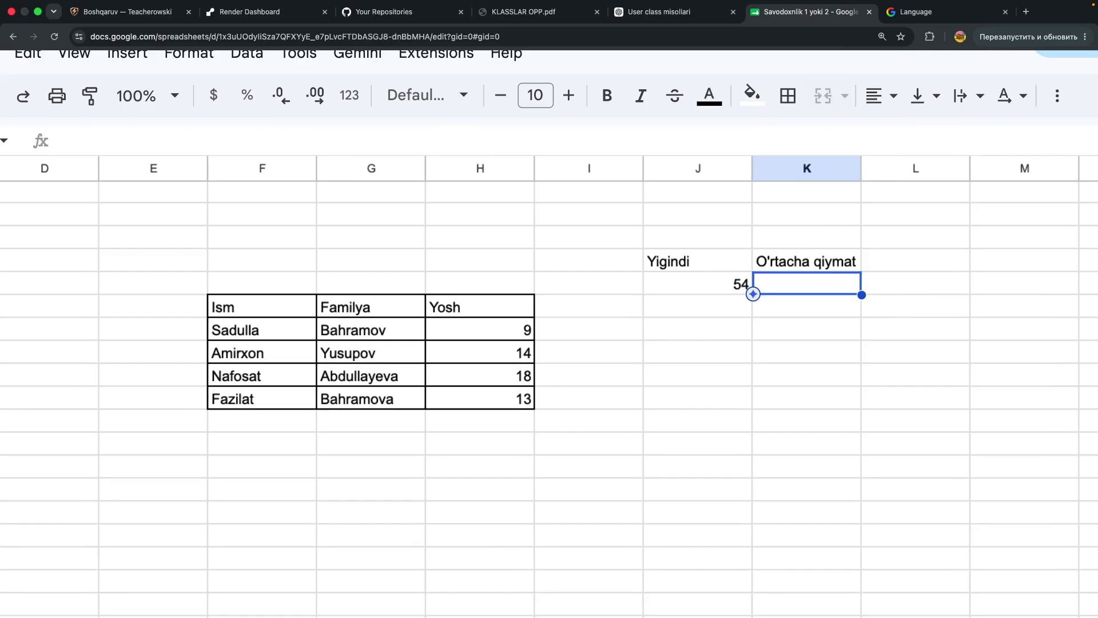
pyautogui.write('=')
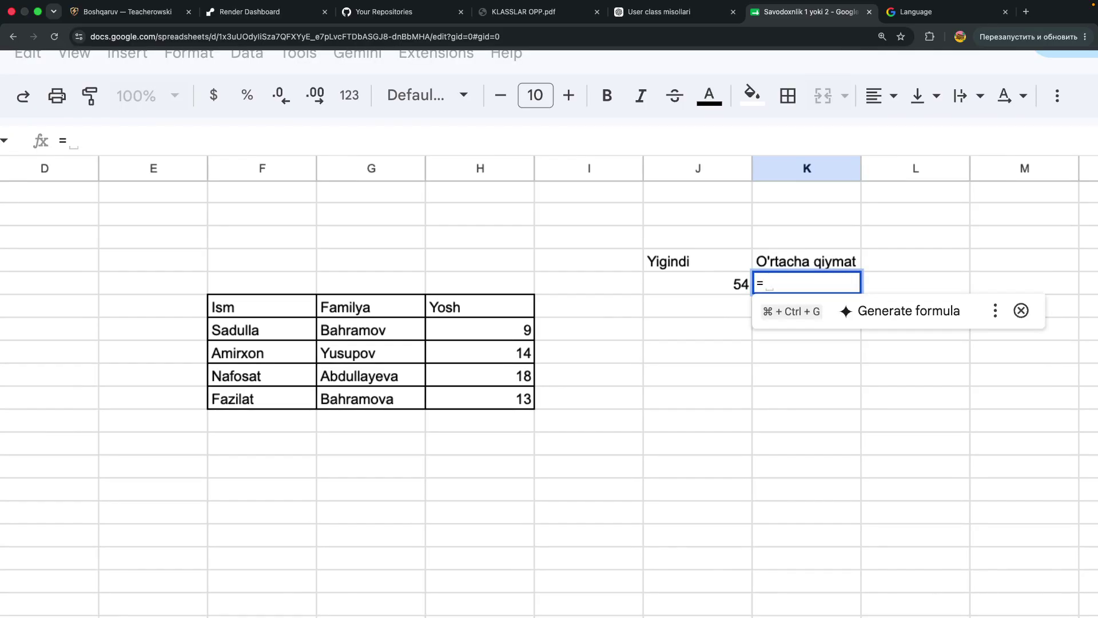
pyautogui.write('AVerag')
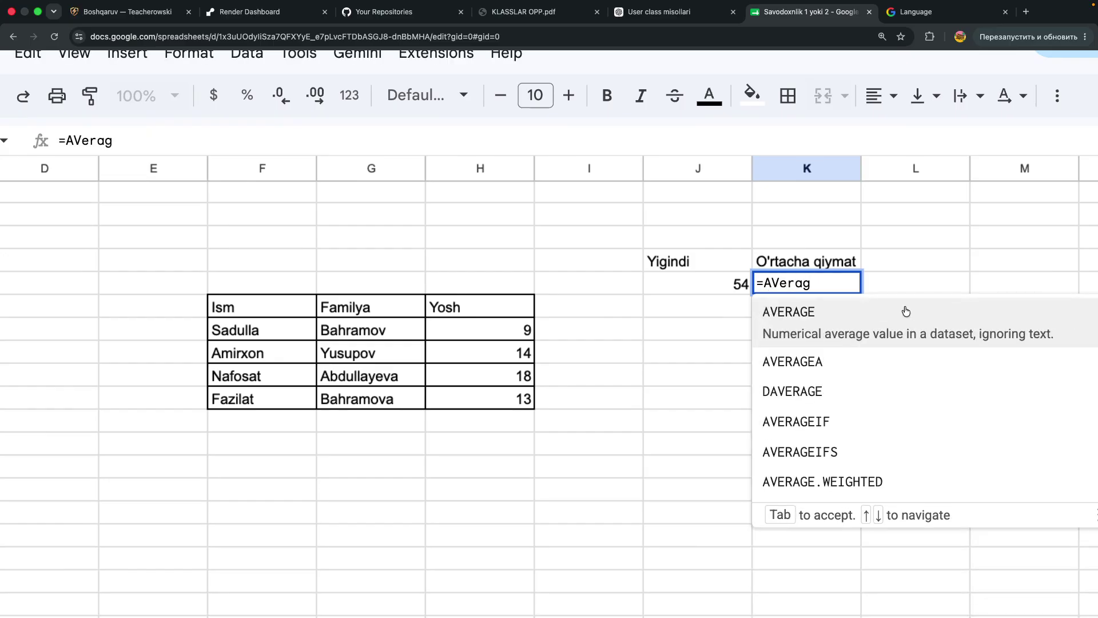
# Complete K7 as the AVERAGE of ages H9:H12, showing 13.5
pyautogui.click(812, 315)
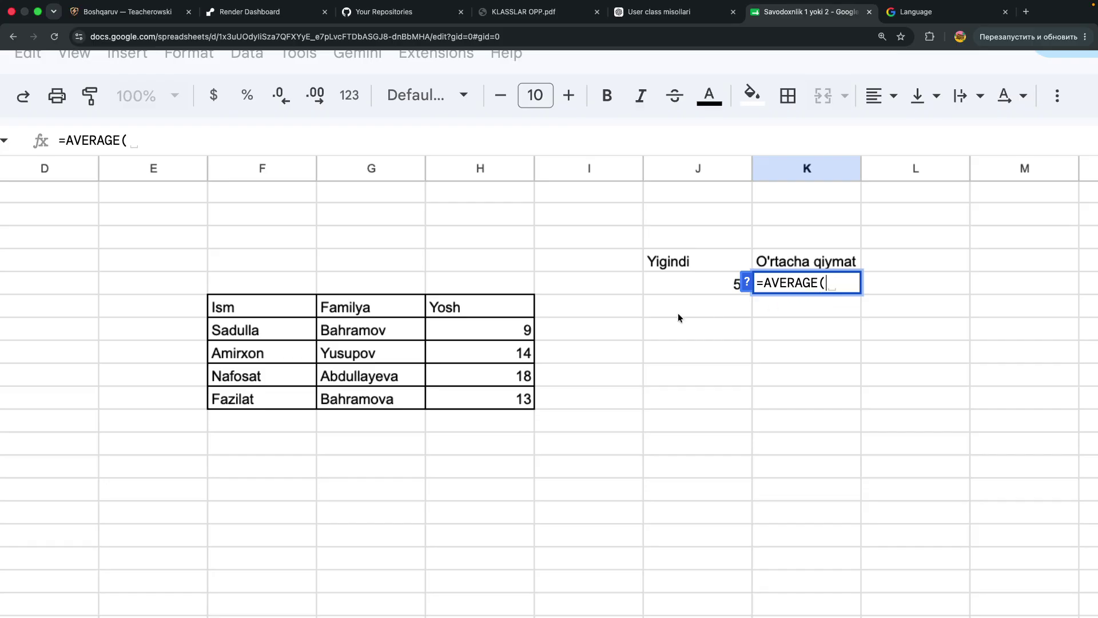
pyautogui.moveTo(506, 327); pyautogui.dragTo(503, 395)
pyautogui.press('Return')
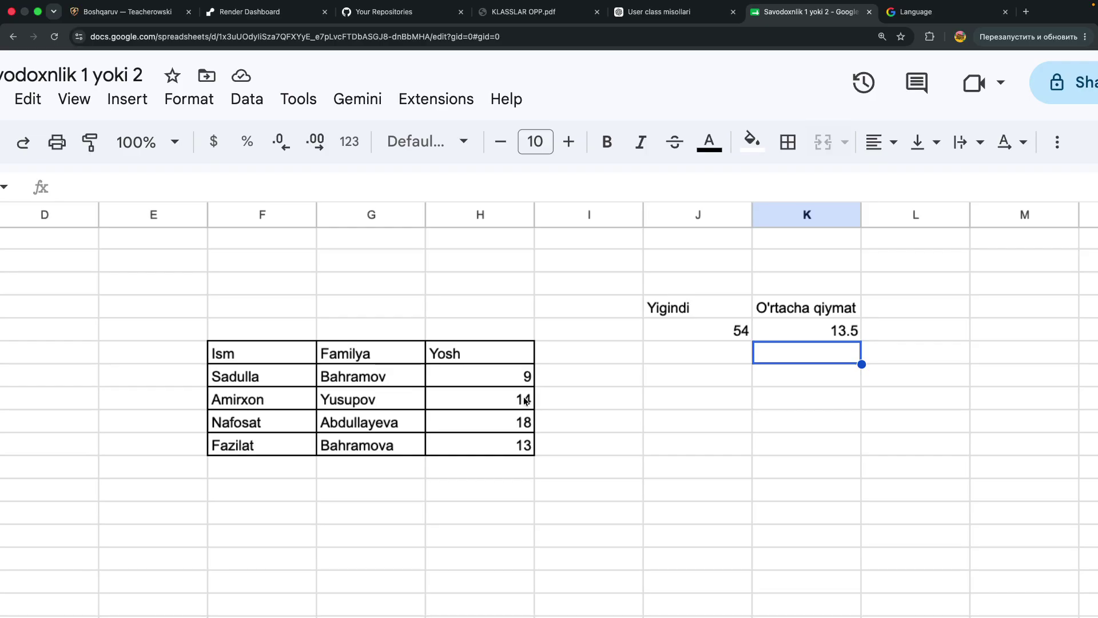
# Re-select the Yosh ages as the range of the K7 average formula
pyautogui.click(770, 313)
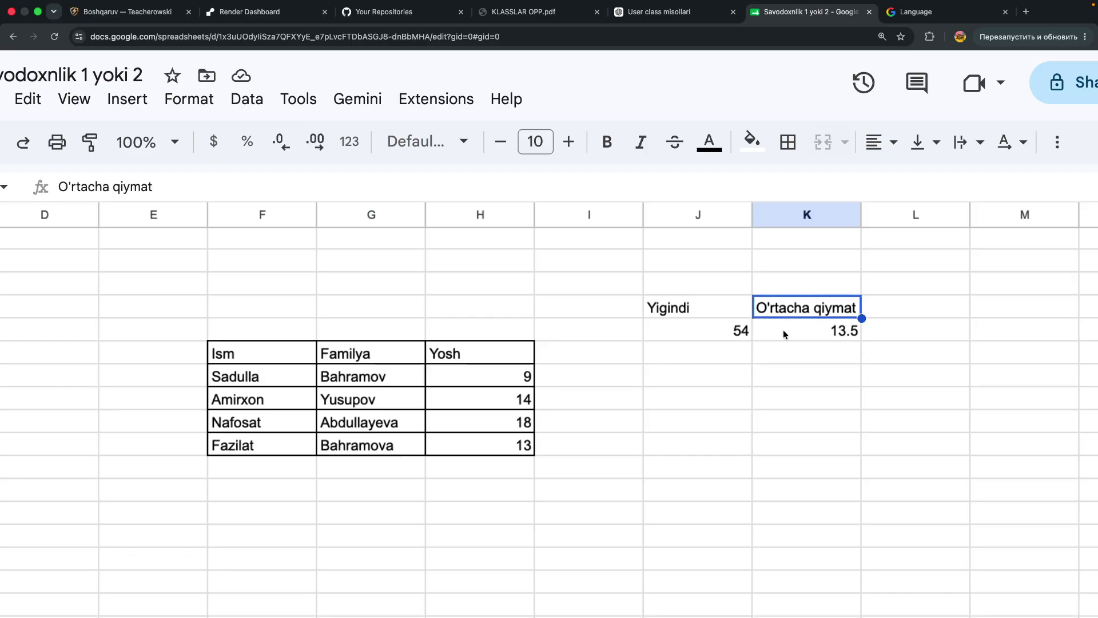
pyautogui.doubleClick(783, 329)
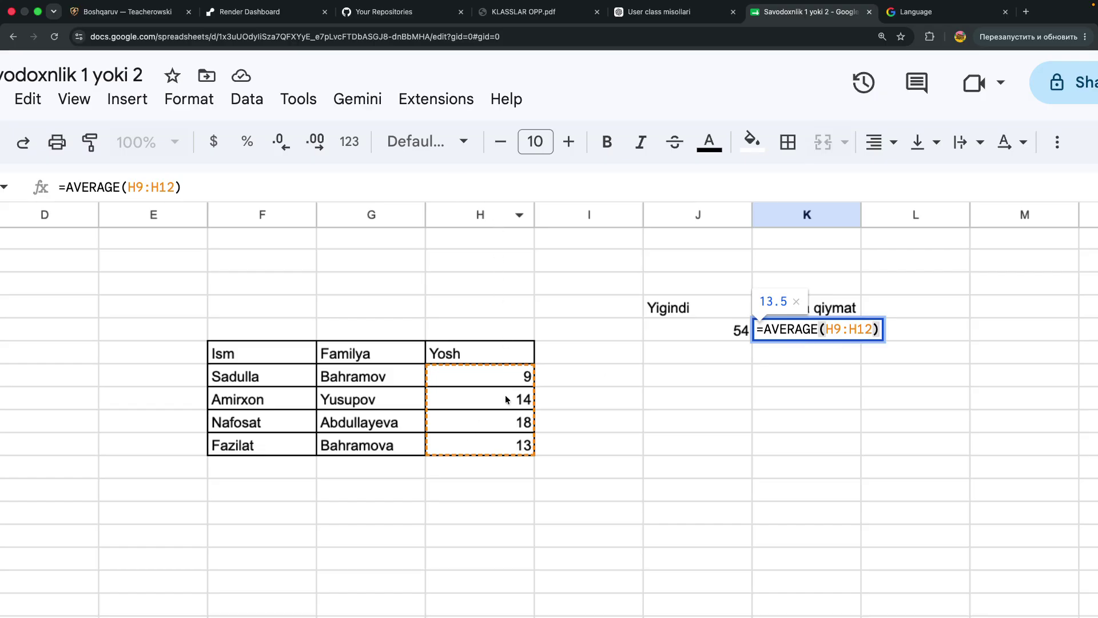
pyautogui.press('Left')
pyautogui.press('BackSpace')
pyautogui.press('BackSpace')
pyautogui.press('BackSpace')
pyautogui.press('BackSpace')
pyautogui.press('BackSpace')
pyautogui.press('BackSpace')
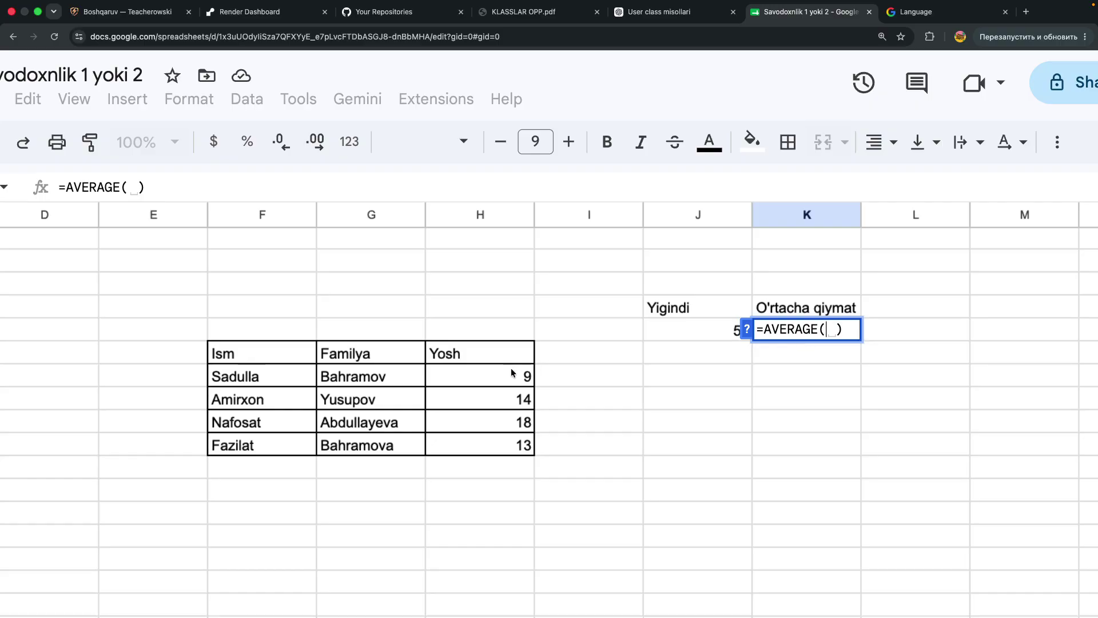
pyautogui.moveTo(494, 370); pyautogui.dragTo(505, 447)
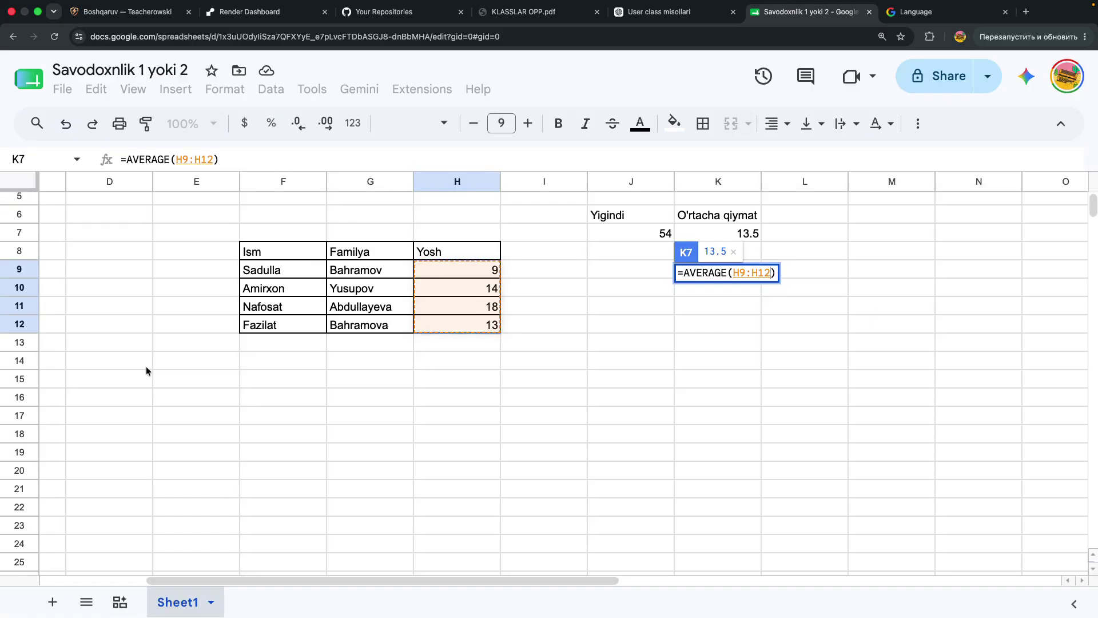
pyautogui.scroll(3, 146, 371)
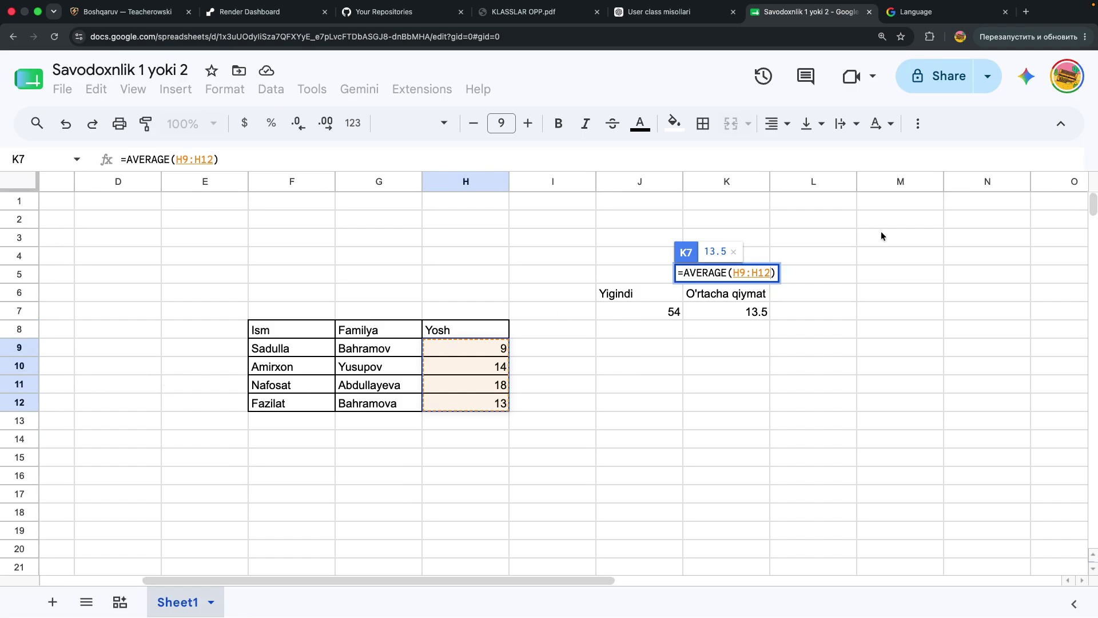
pyautogui.press('Return')
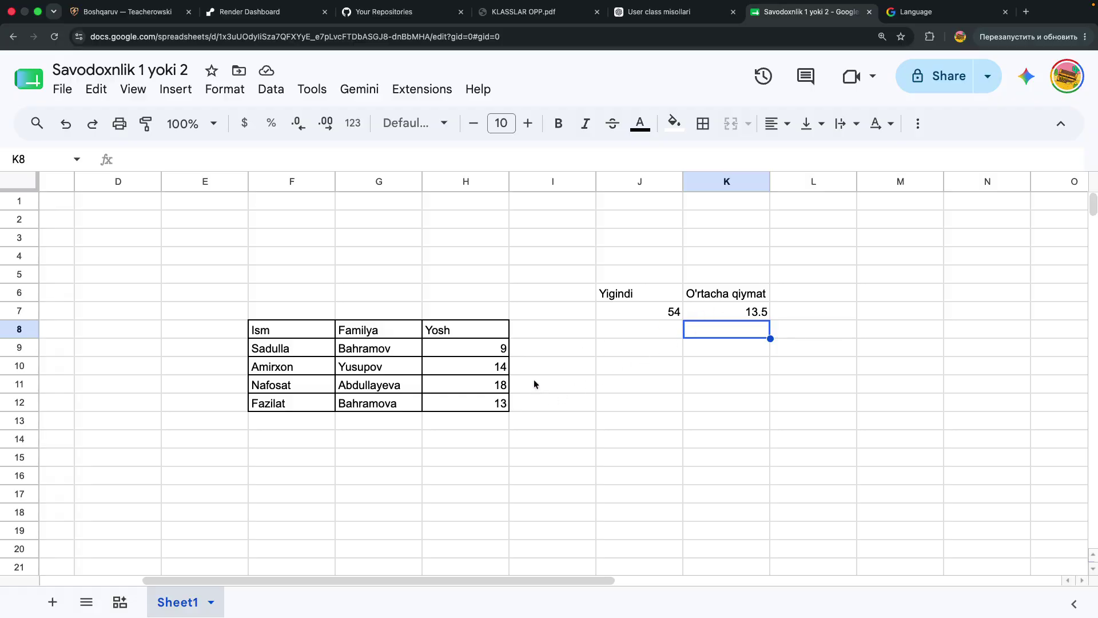
# Extend the K7 average range to H9:H13, then move to empty cell H13
pyautogui.click(700, 313)
pyautogui.doubleClick(712, 310)
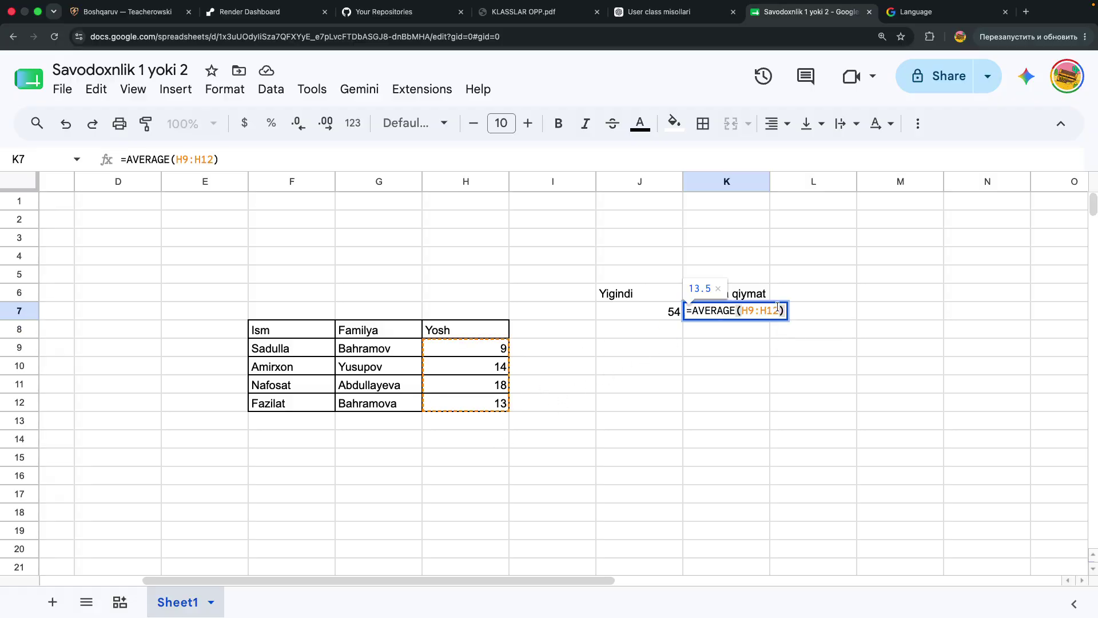
pyautogui.press('BackSpace')
pyautogui.write('3')
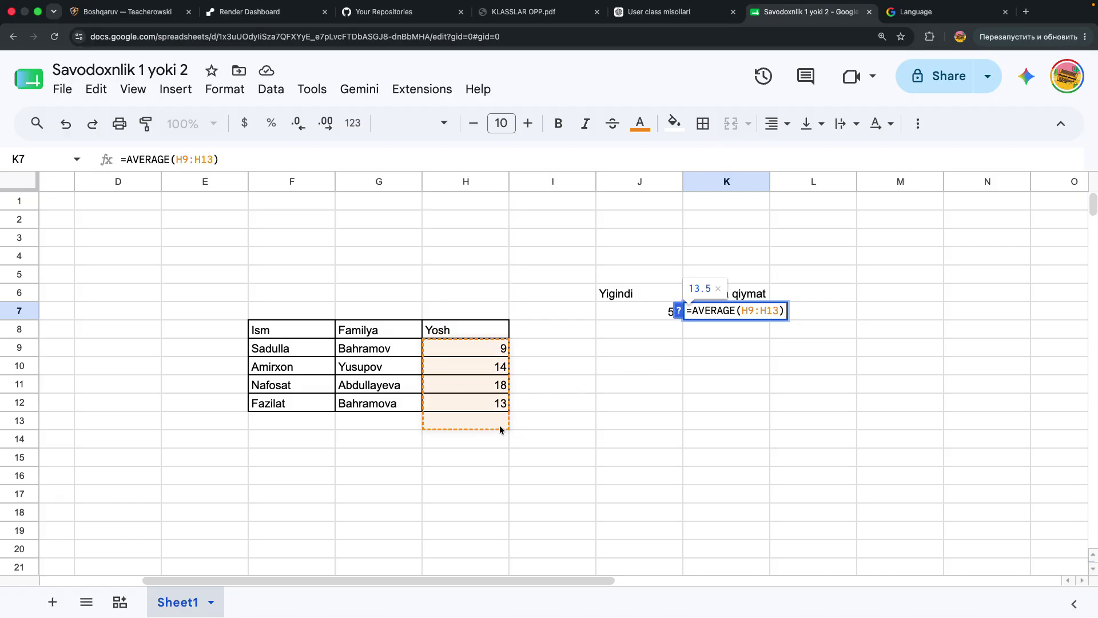
pyautogui.press('Return')
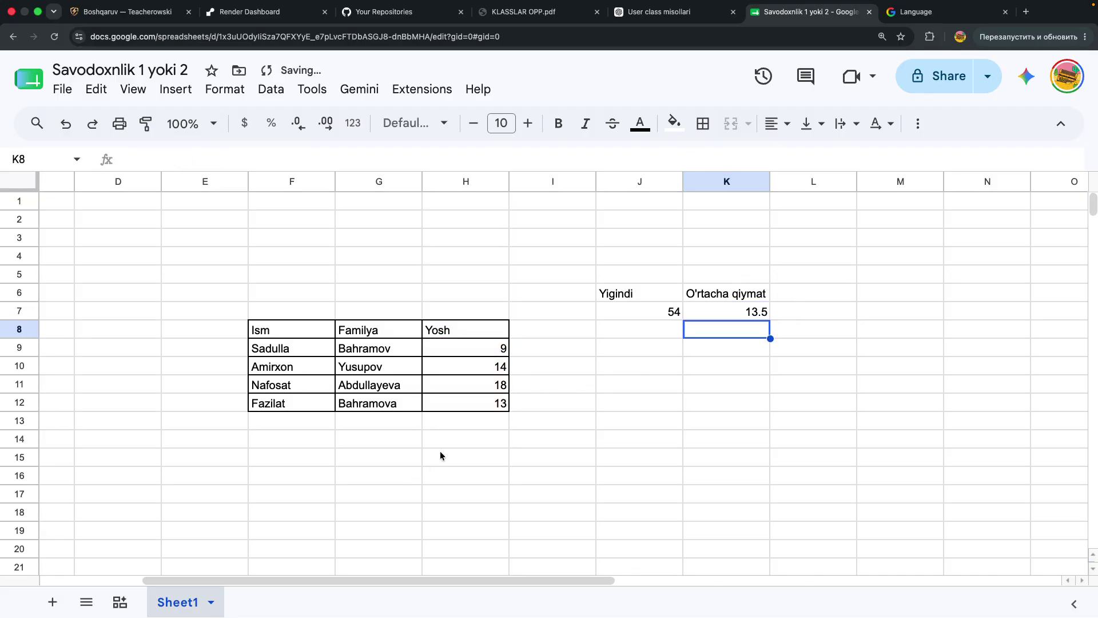
pyautogui.click(464, 424)
# Enter the age 22 in H13 and start a =MIN formula in J10
pyautogui.write('22')
pyautogui.press('Return')
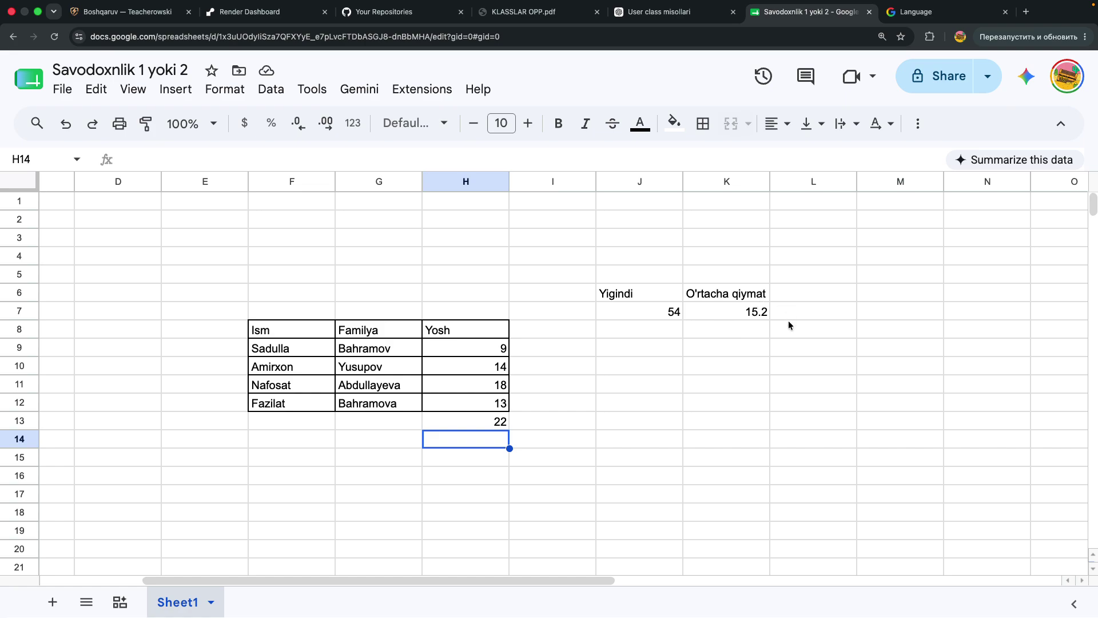
pyautogui.click(636, 371)
pyautogui.write('=min')
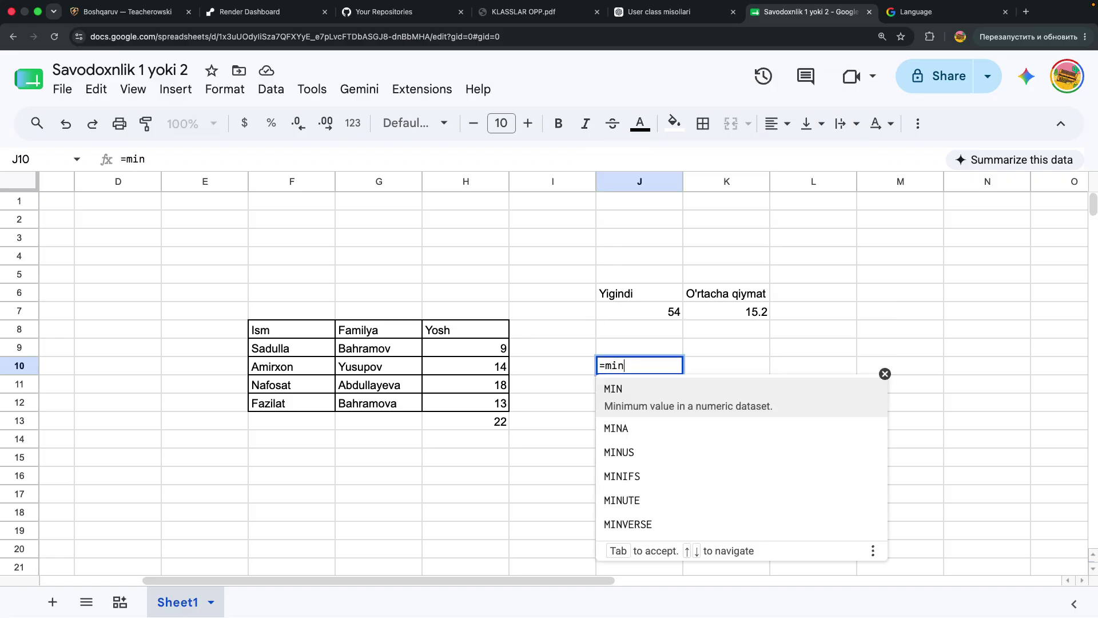
# Complete J10 as the MIN of the Yosh column, showing 9
pyautogui.press('Tab')
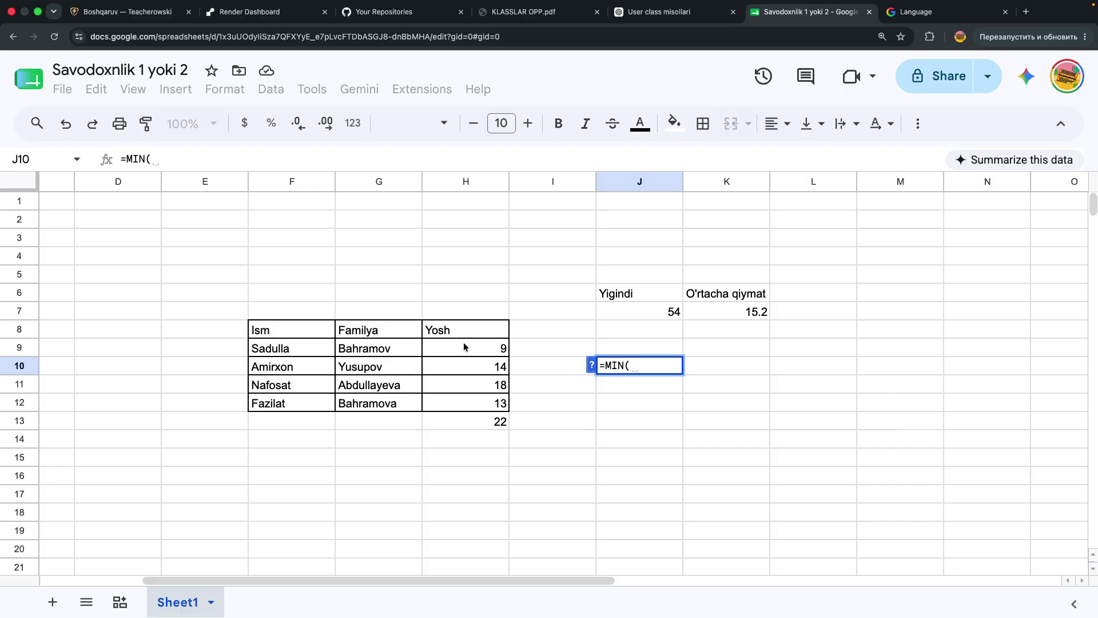
pyautogui.moveTo(462, 338); pyautogui.dragTo(465, 417)
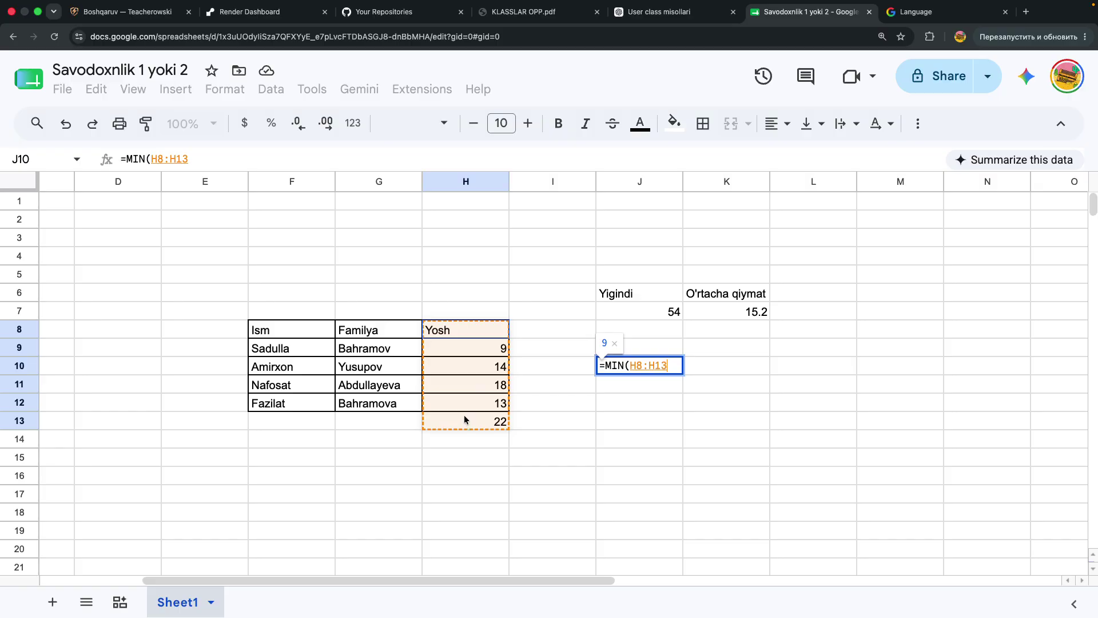
pyautogui.press('Return')
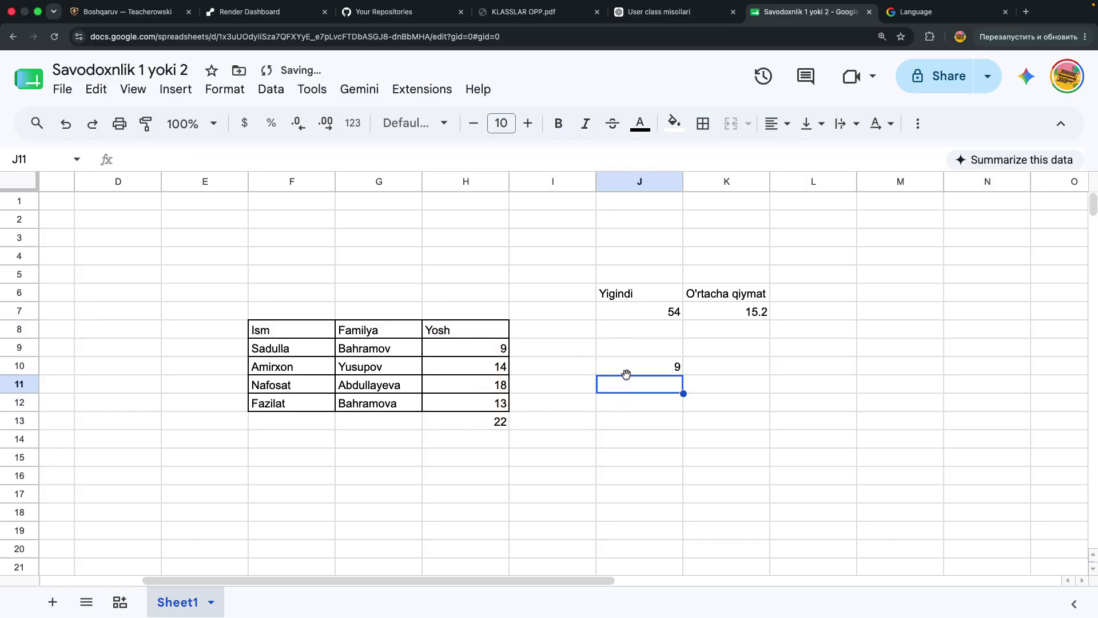
pyautogui.press('super+z')
pyautogui.click(660, 442)
pyautogui.press('super+shift+z')
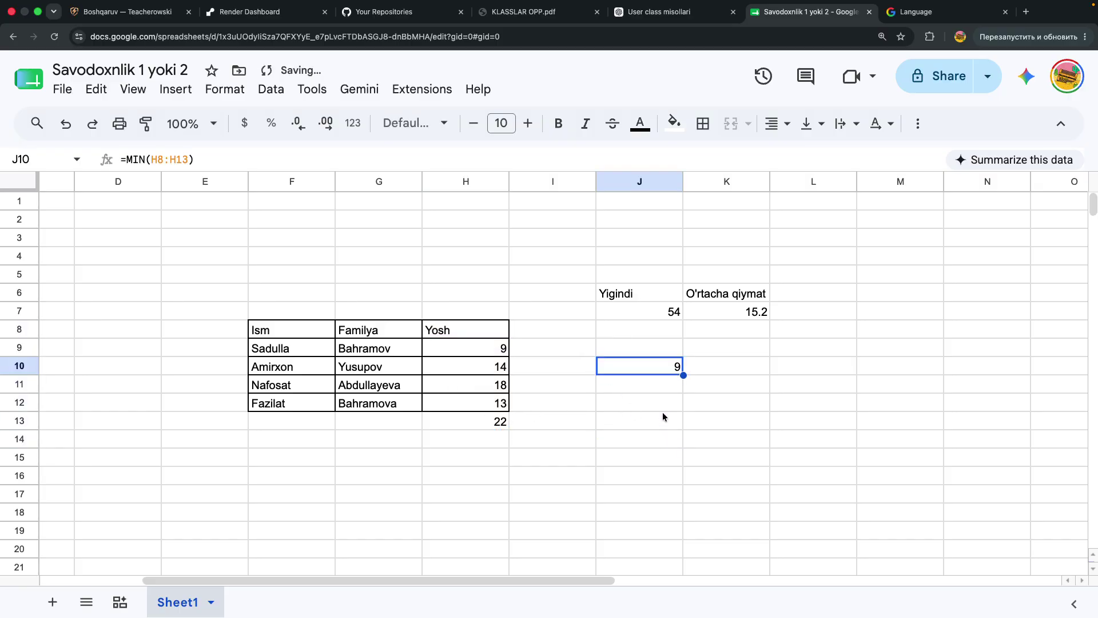
pyautogui.click(662, 415)
pyautogui.click(654, 373)
# Enter =MAX(H9:H13) in K10 to show the largest age, 22
pyautogui.click(716, 373)
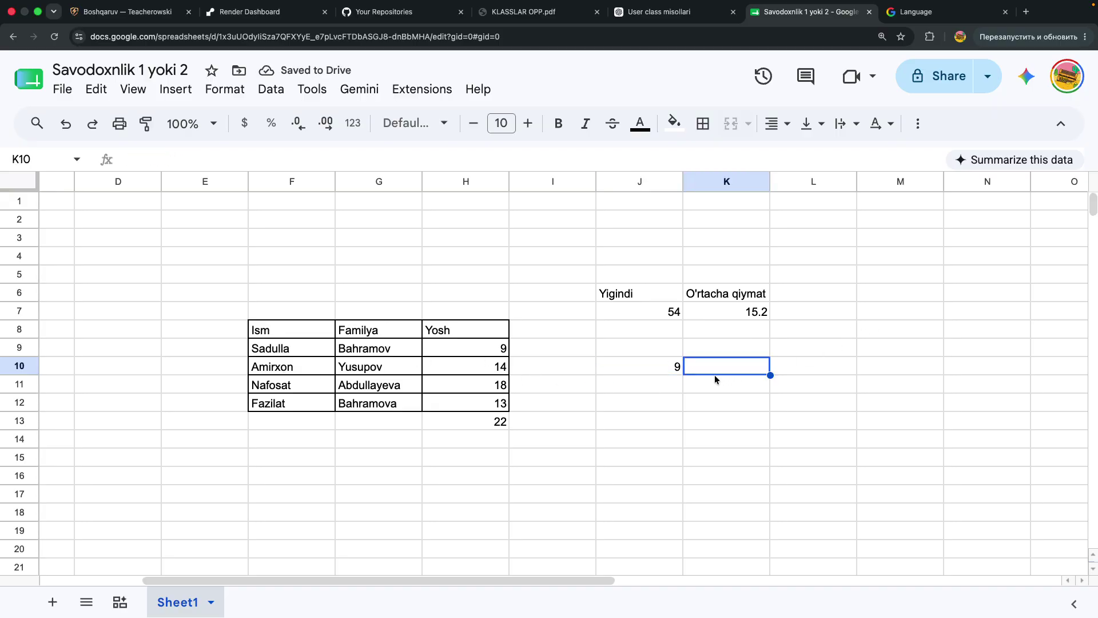
pyautogui.write('=MAX(')
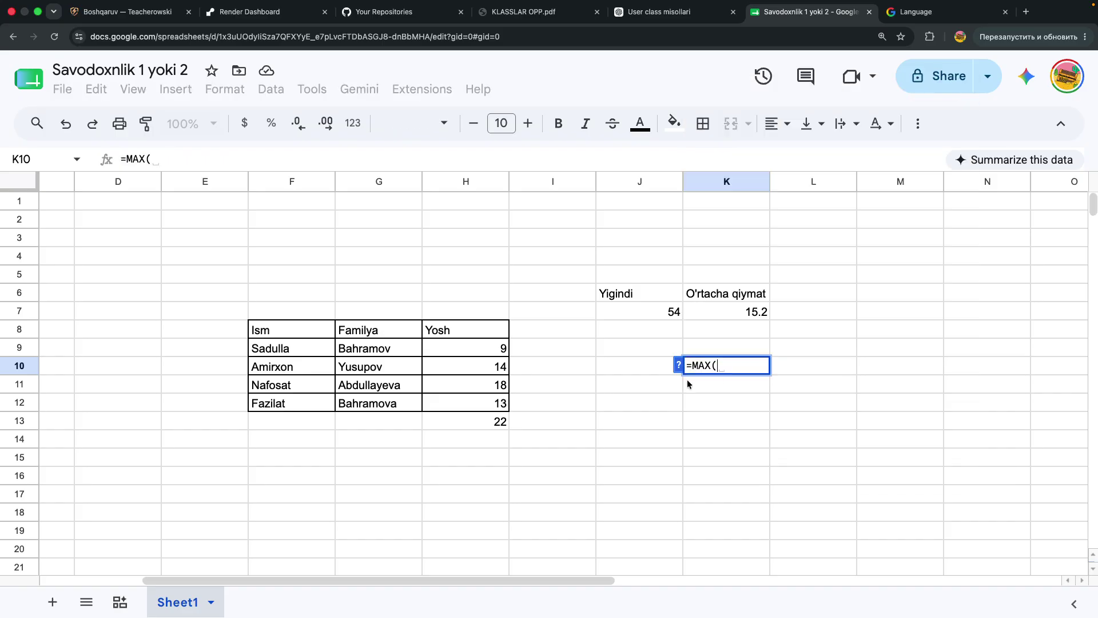
pyautogui.moveTo(445, 344); pyautogui.dragTo(461, 427)
pyautogui.press('Return')
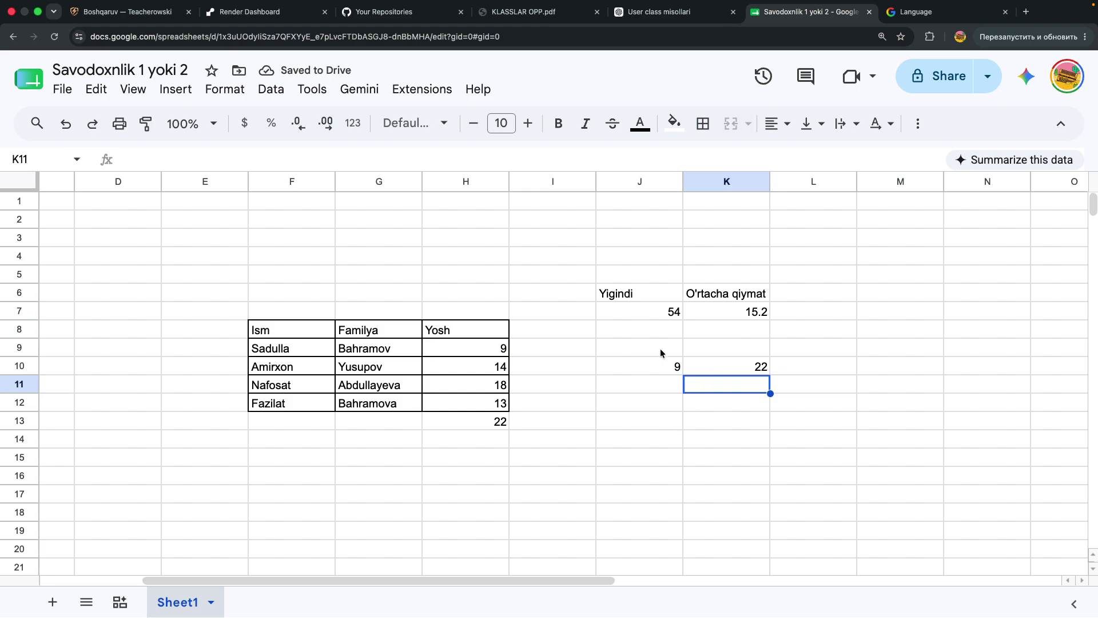
# Enter =H9-H11 in J12, giving -9
pyautogui.click(653, 399)
pyautogui.write('=')
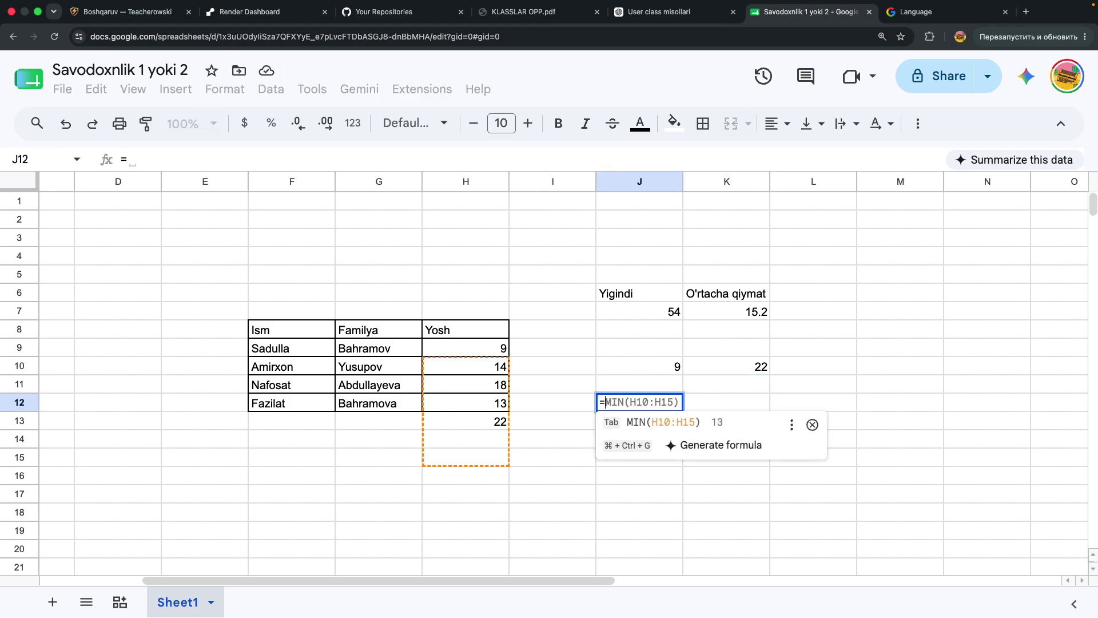
pyautogui.click(456, 351)
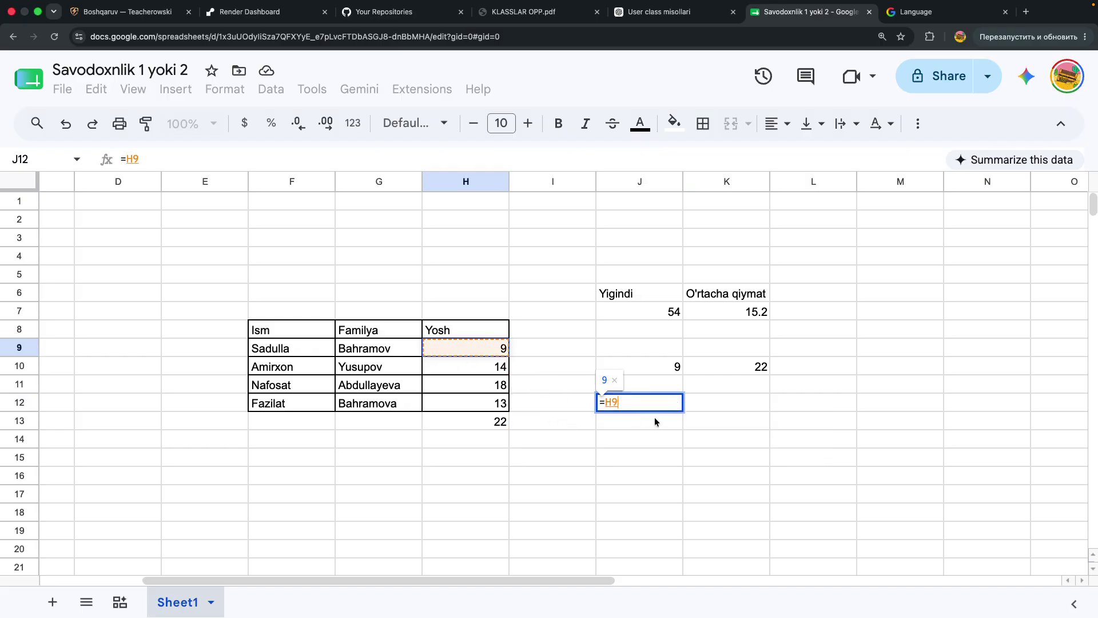
pyautogui.write('-')
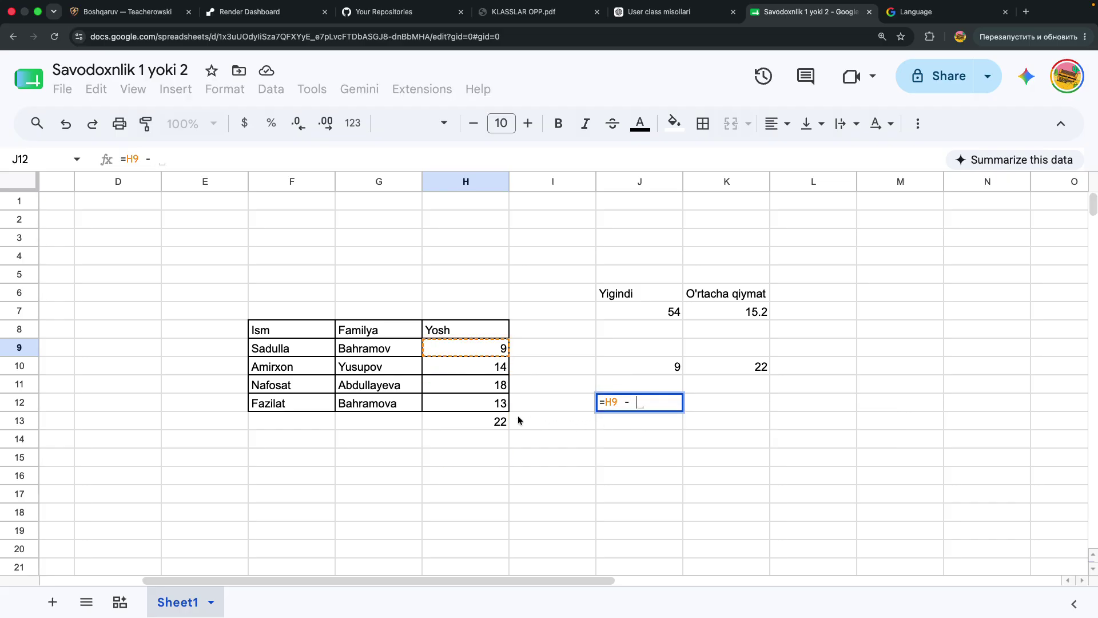
pyautogui.click(481, 392)
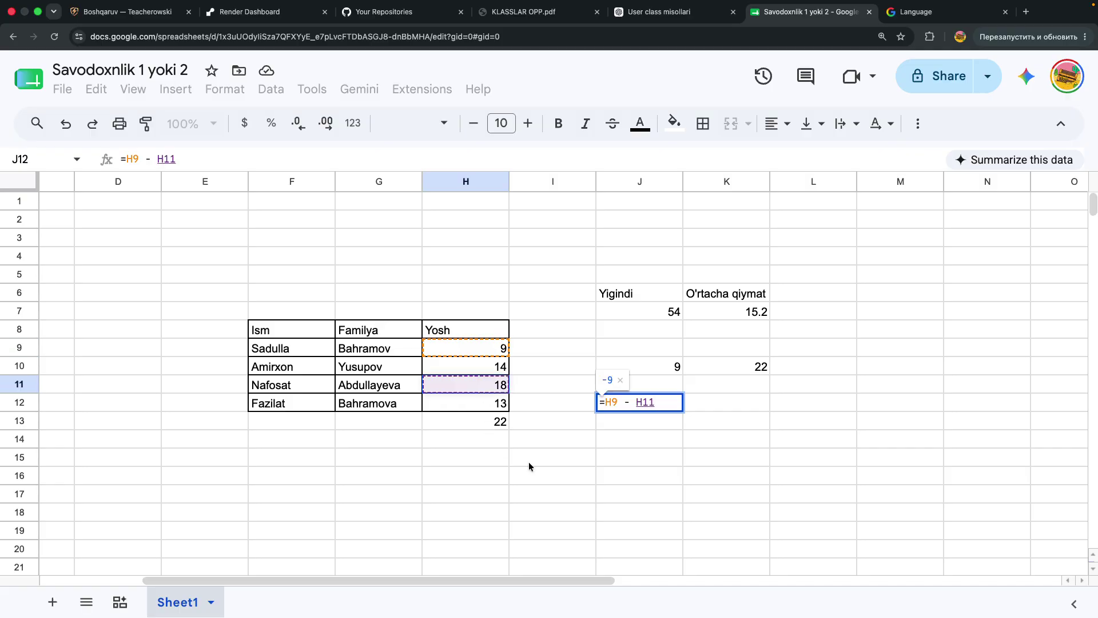
pyautogui.press('Return')
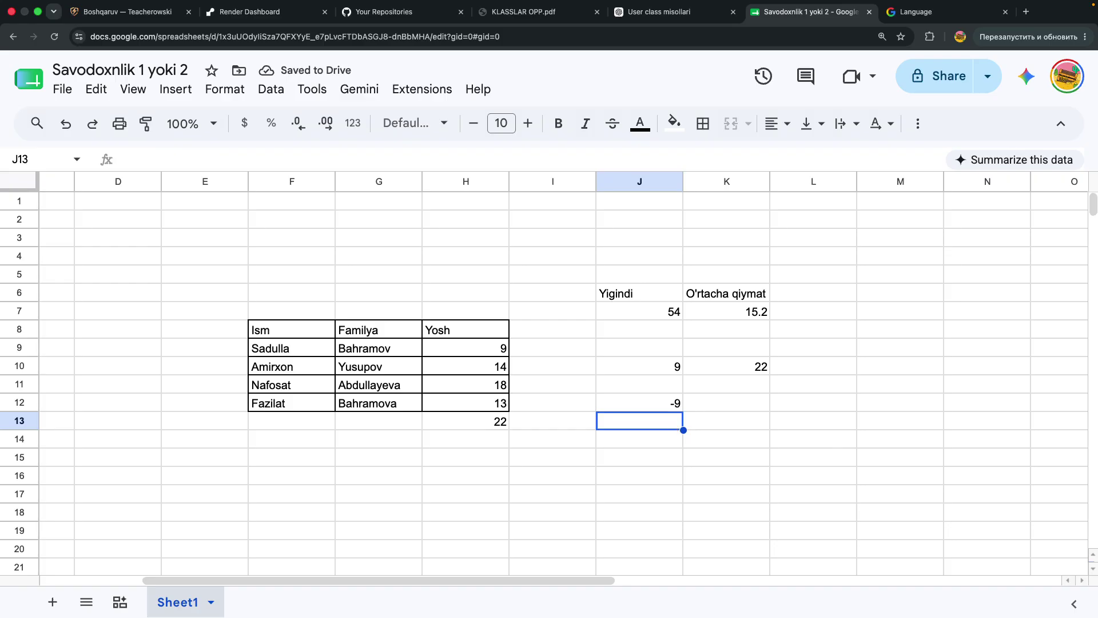
# Enter =H11*H13 in J13, giving 396
pyautogui.write('=')
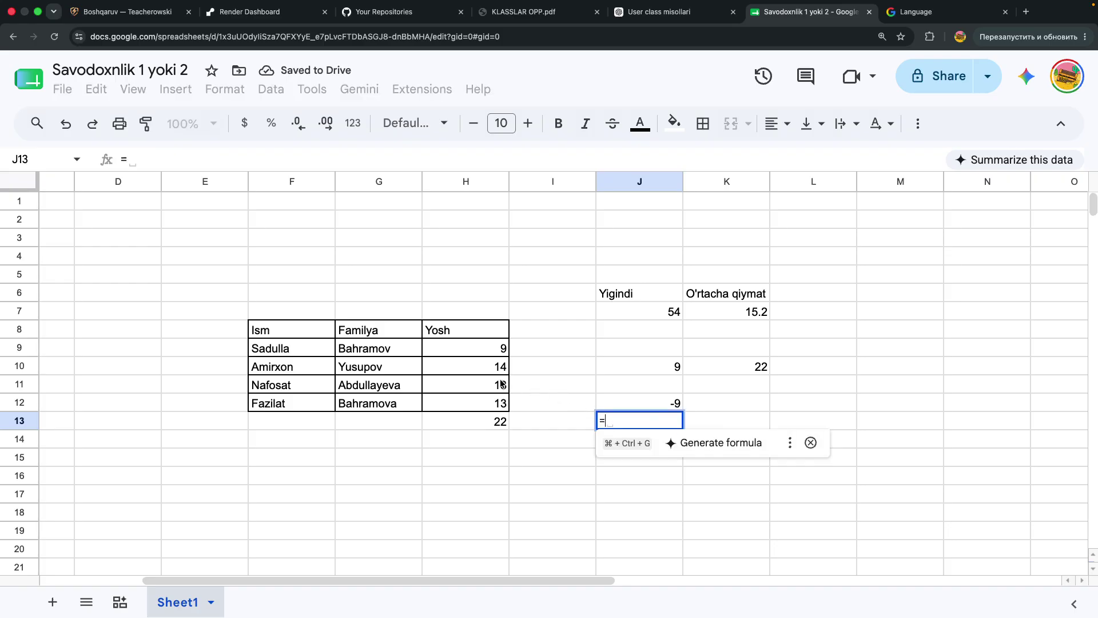
pyautogui.click(502, 384)
pyautogui.write('*')
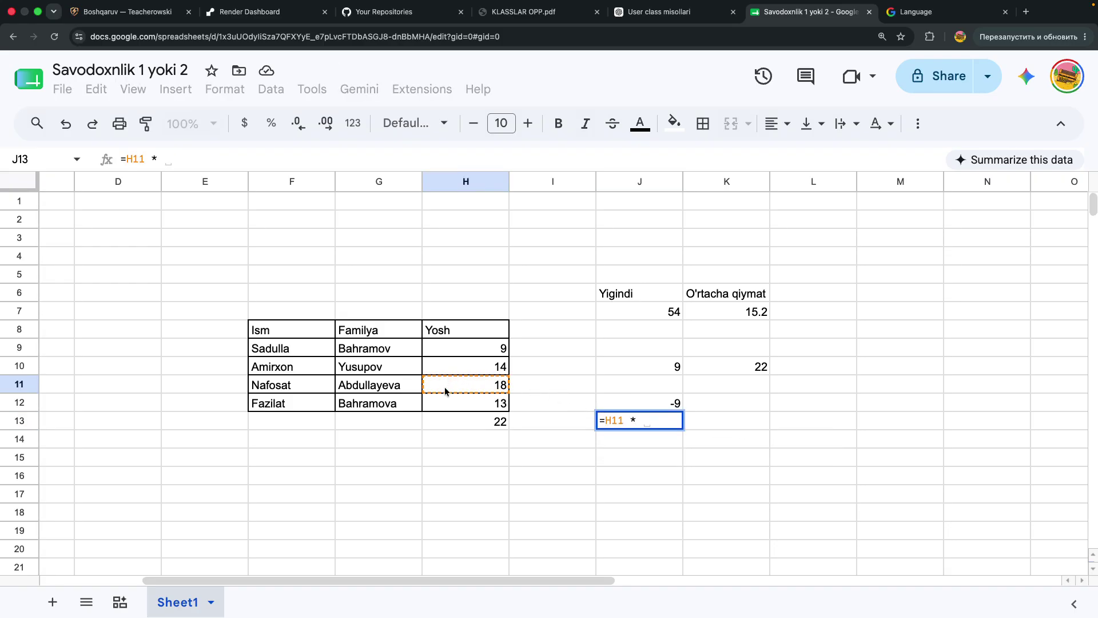
pyautogui.click(471, 427)
pyautogui.press('Return')
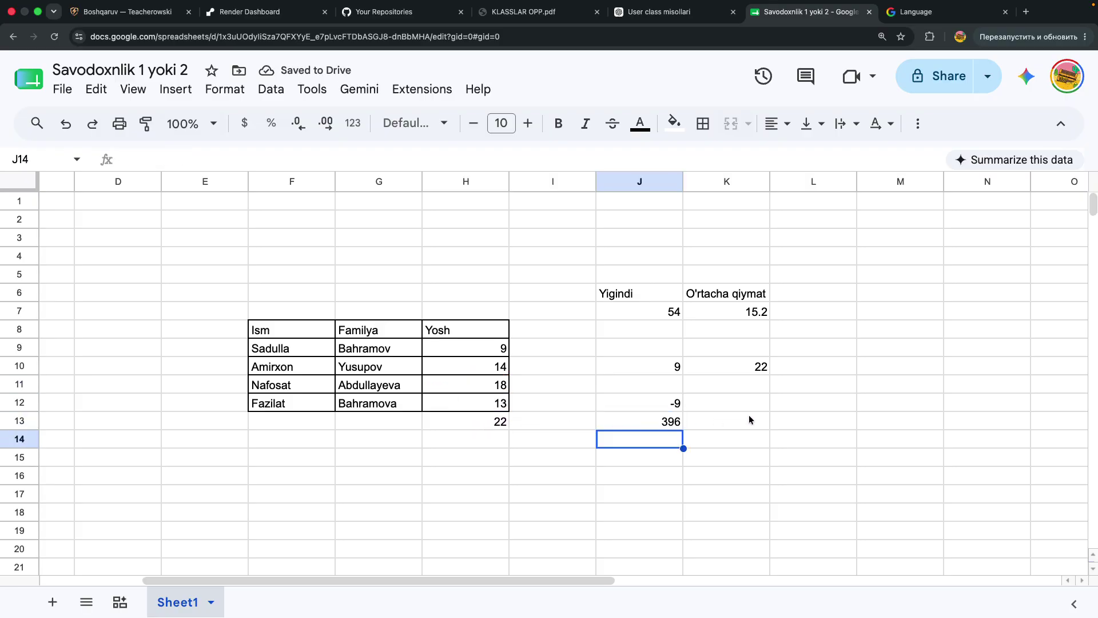
# Build the formula =H10/H9 in K13
pyautogui.click(716, 425)
pyautogui.write('=')
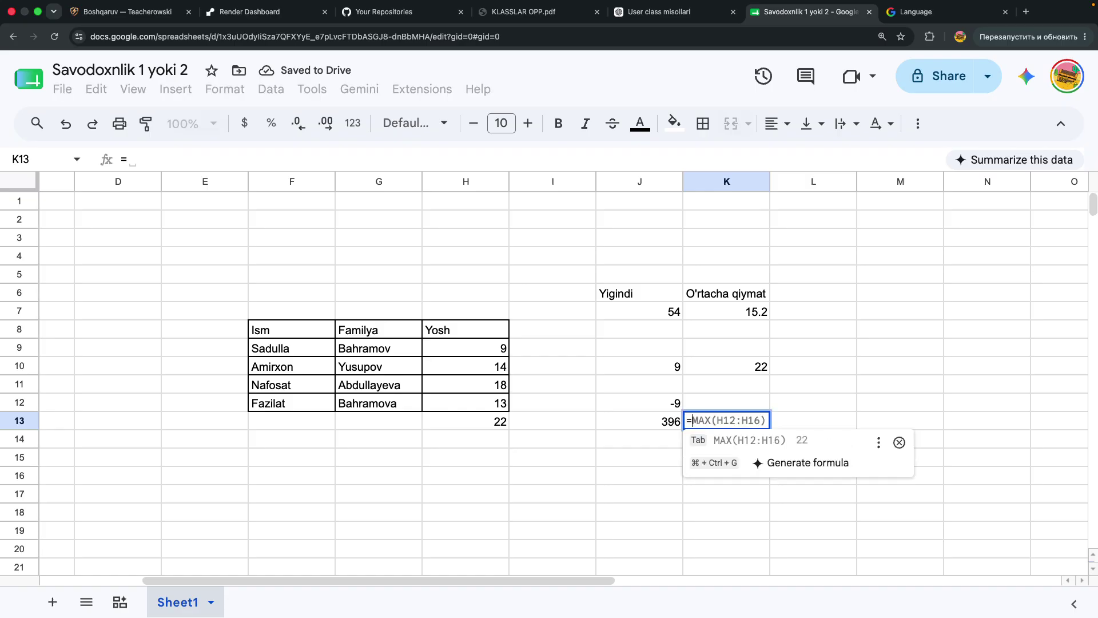
pyautogui.click(480, 373)
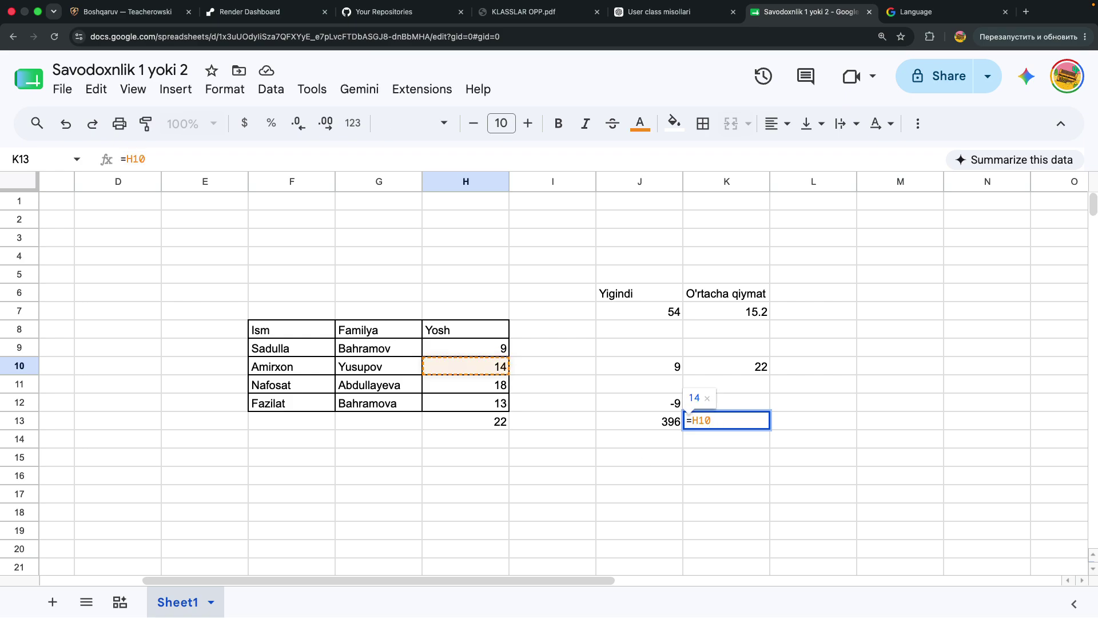
pyautogui.write('/')
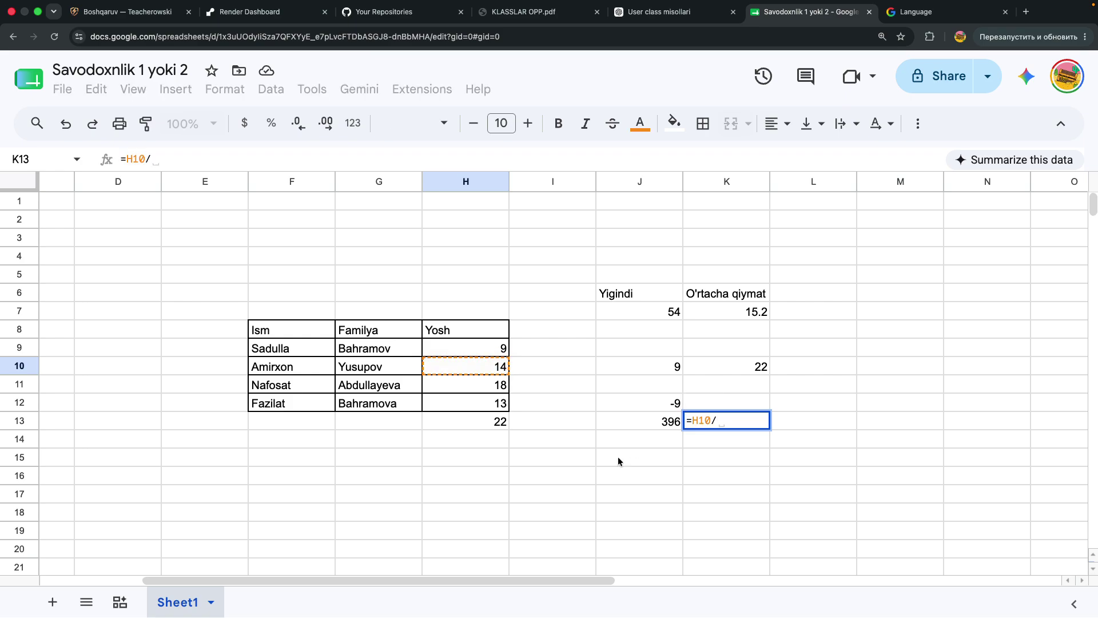
pyautogui.click(490, 355)
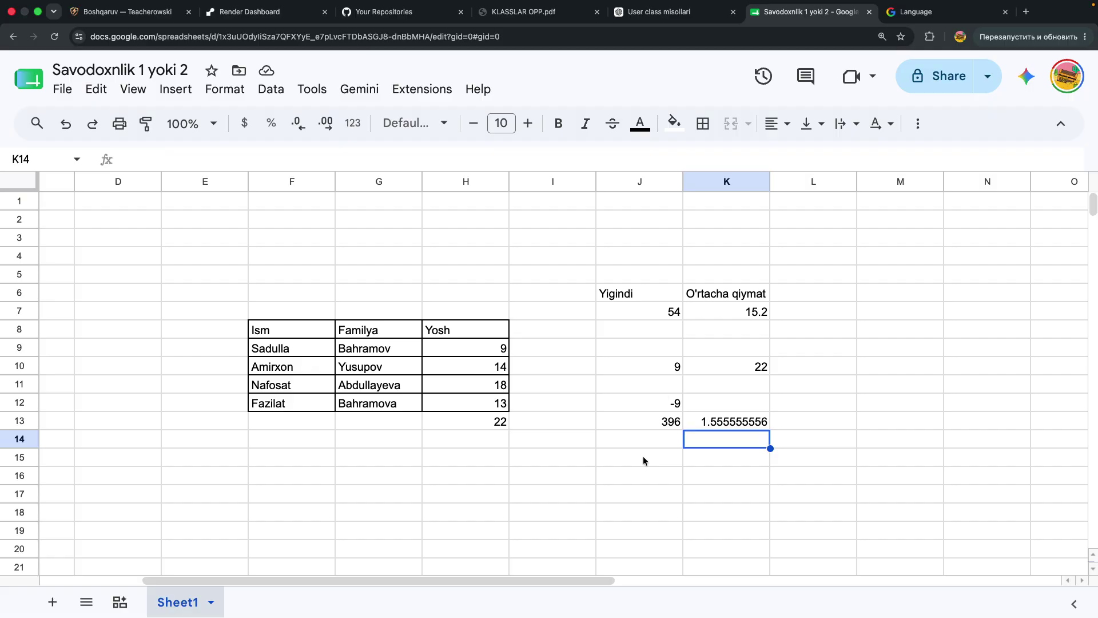
# Search Google for 'Turkiya pul birilgi' to find that 1 Turkish lira equals 258.80 Uzbekistani Som
pyautogui.moveTo(1002, 4)
pyautogui.click(973, 18)
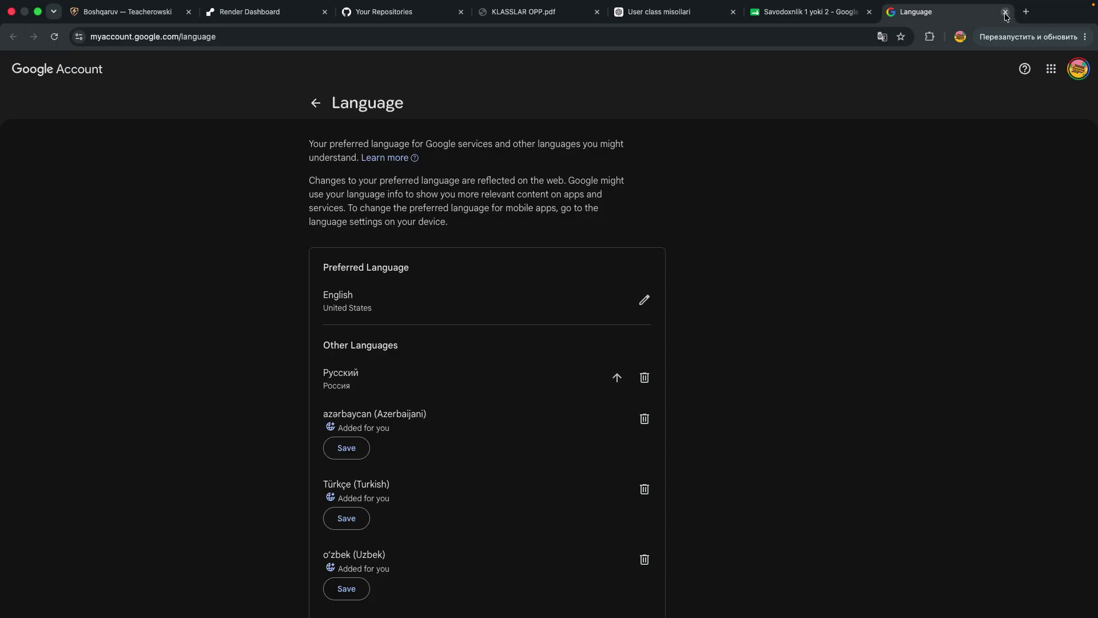
pyautogui.click(1023, 13)
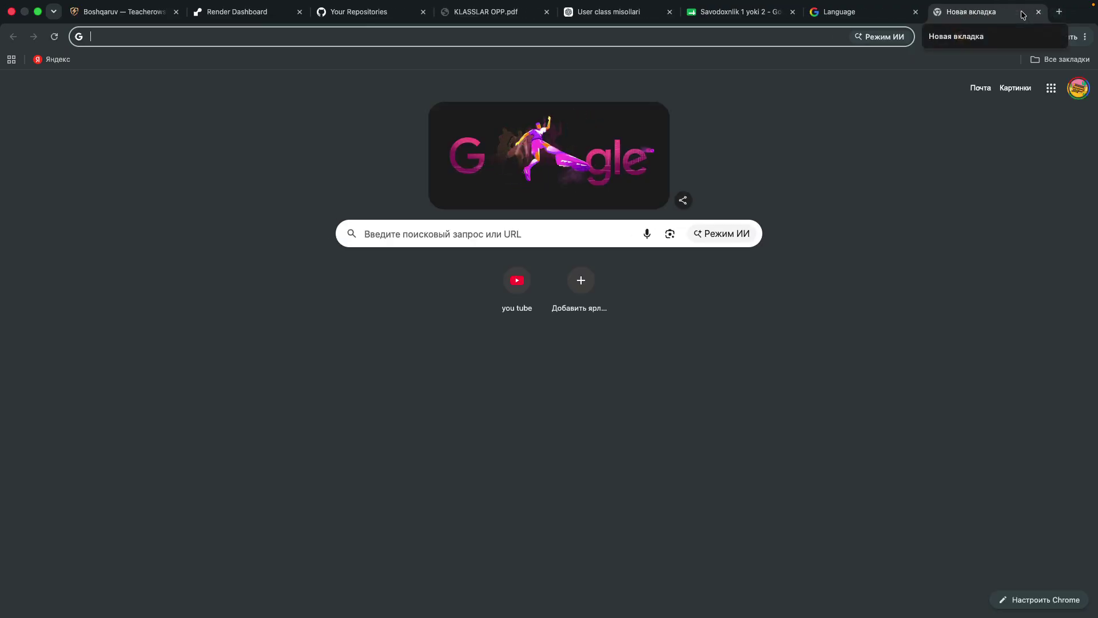
pyautogui.write('Turkiya ')
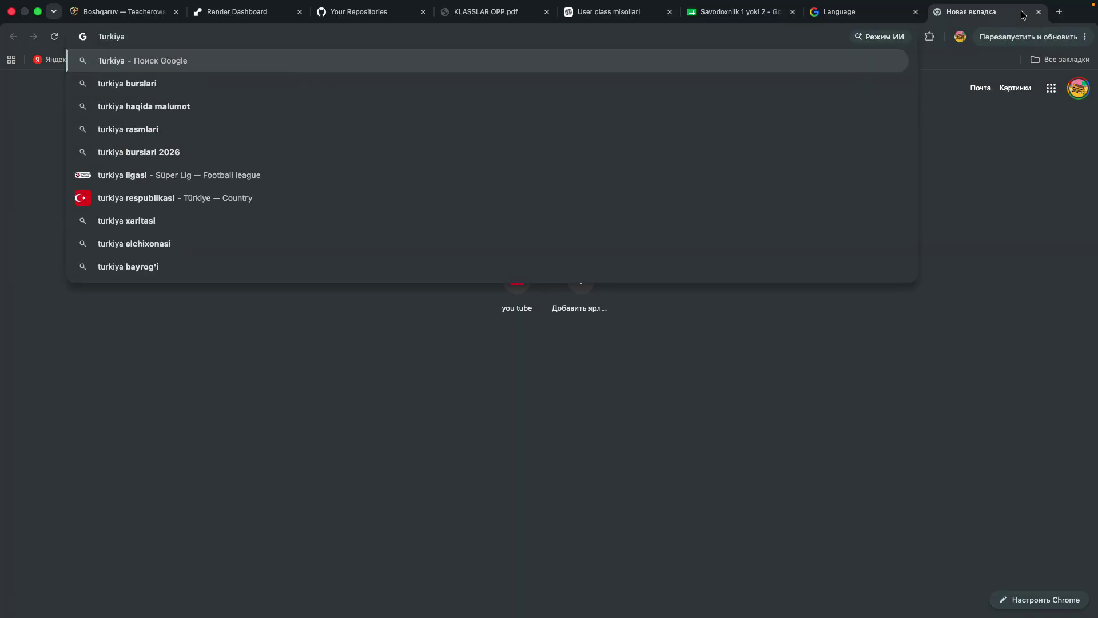
pyautogui.write('pul biri')
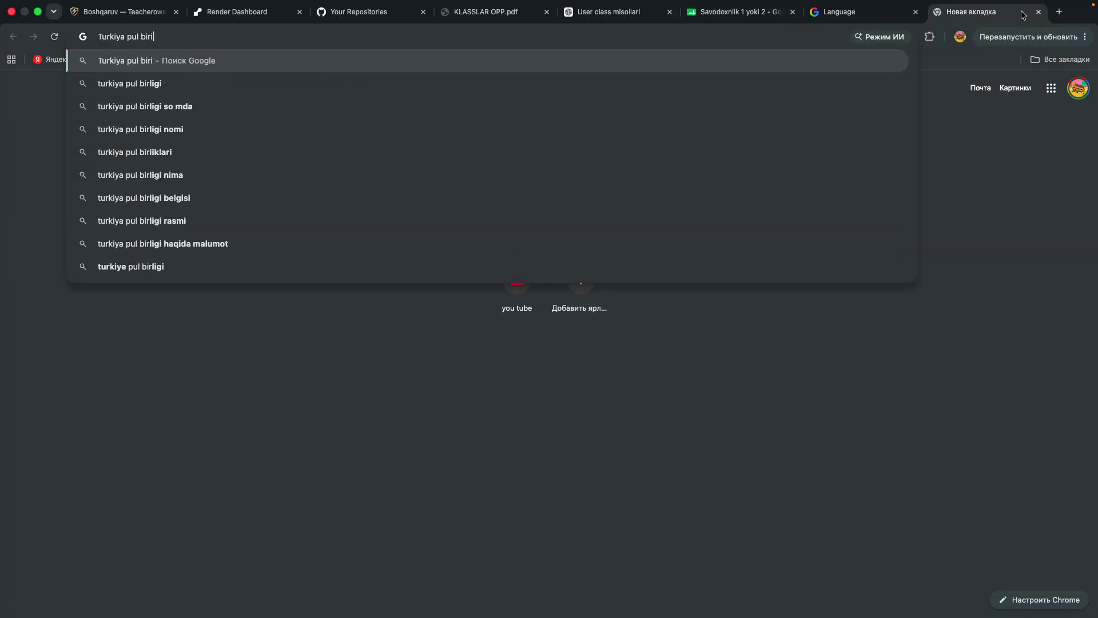
pyautogui.write('lgi')
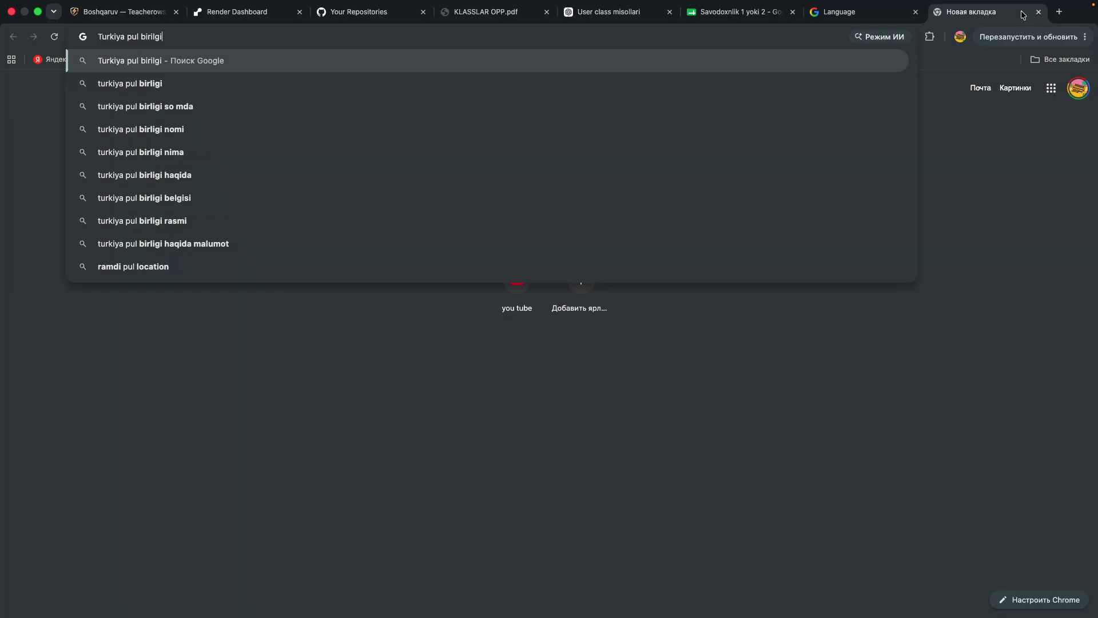
pyautogui.press('Return')
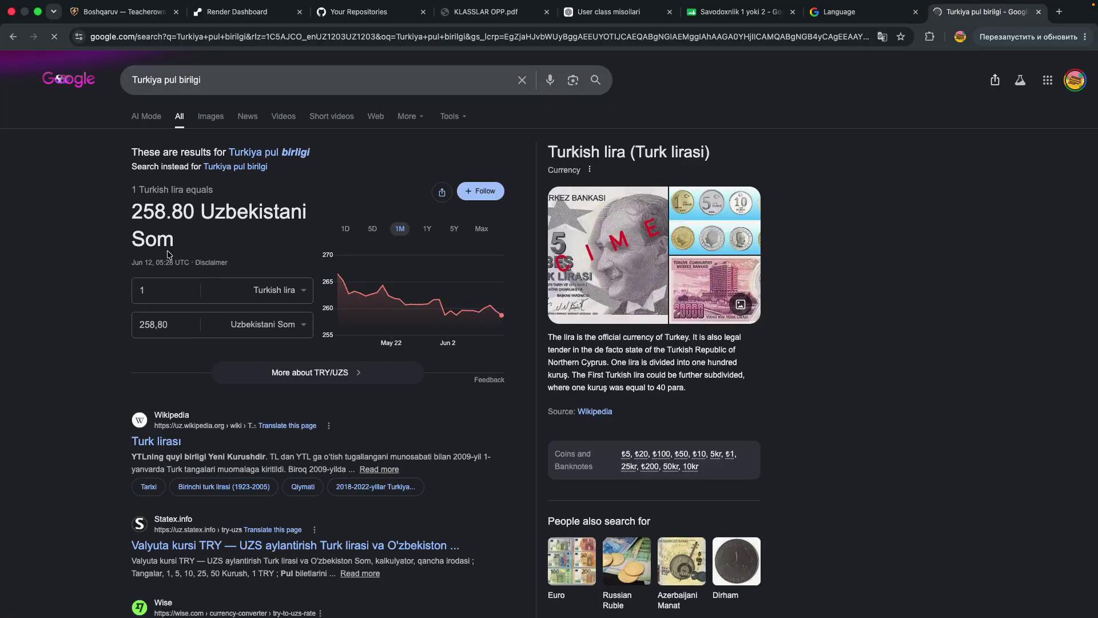
pyautogui.scroll(-2, 233, 347)
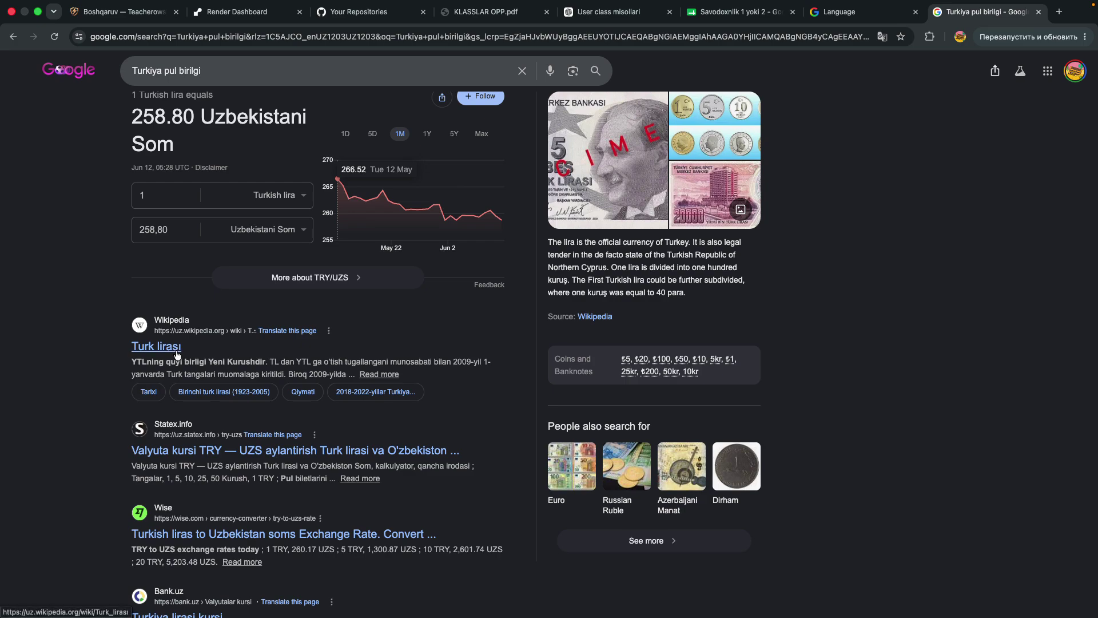
pyautogui.scroll(3, 177, 356)
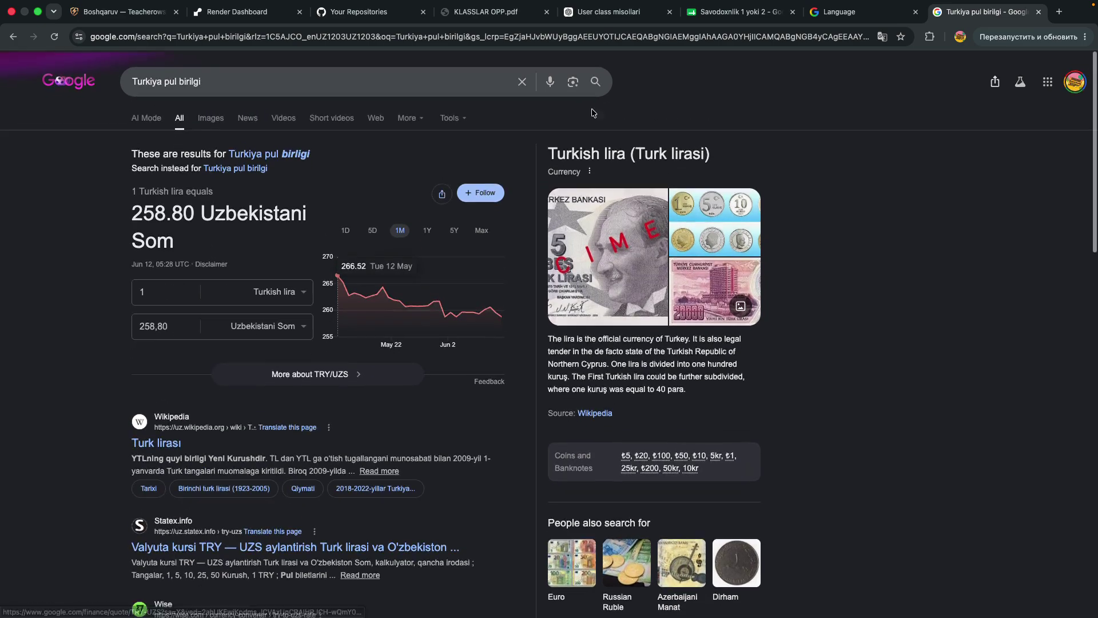
pyautogui.click(718, 13)
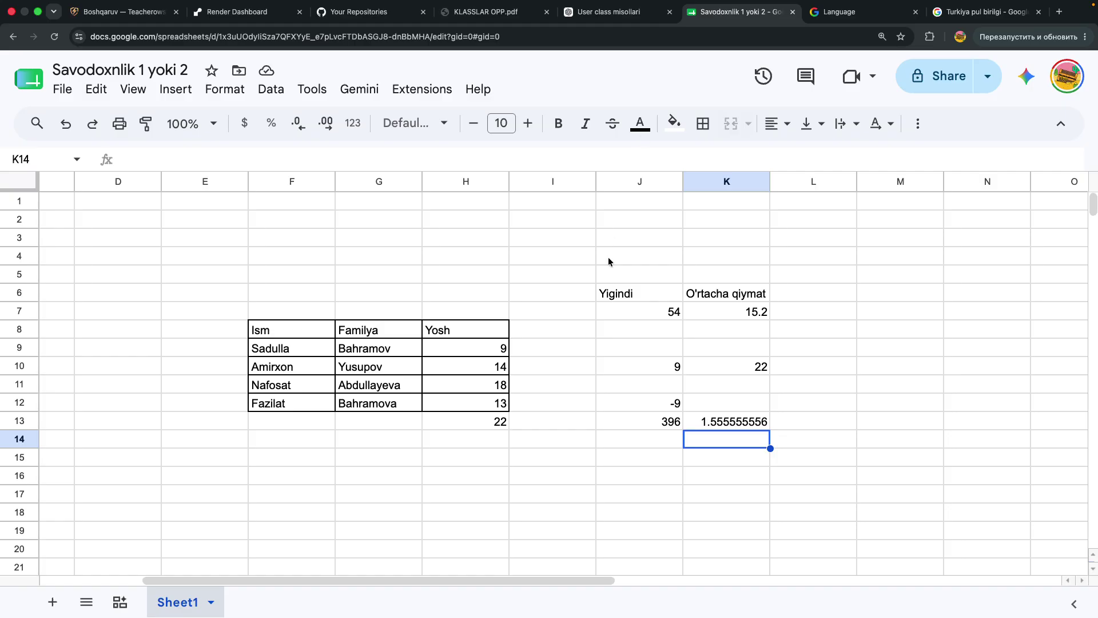
# Enter the heading 'Moash' in cell I8 beside Yosh
pyautogui.click(540, 313)
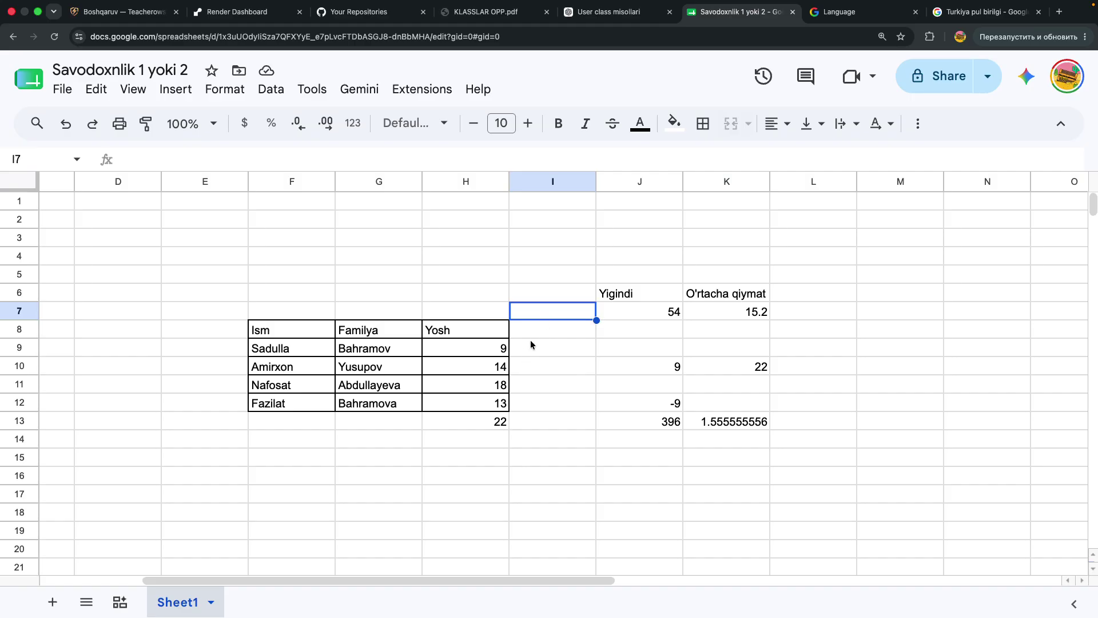
pyautogui.click(538, 322)
pyautogui.write('Moash')
pyautogui.press('Return')
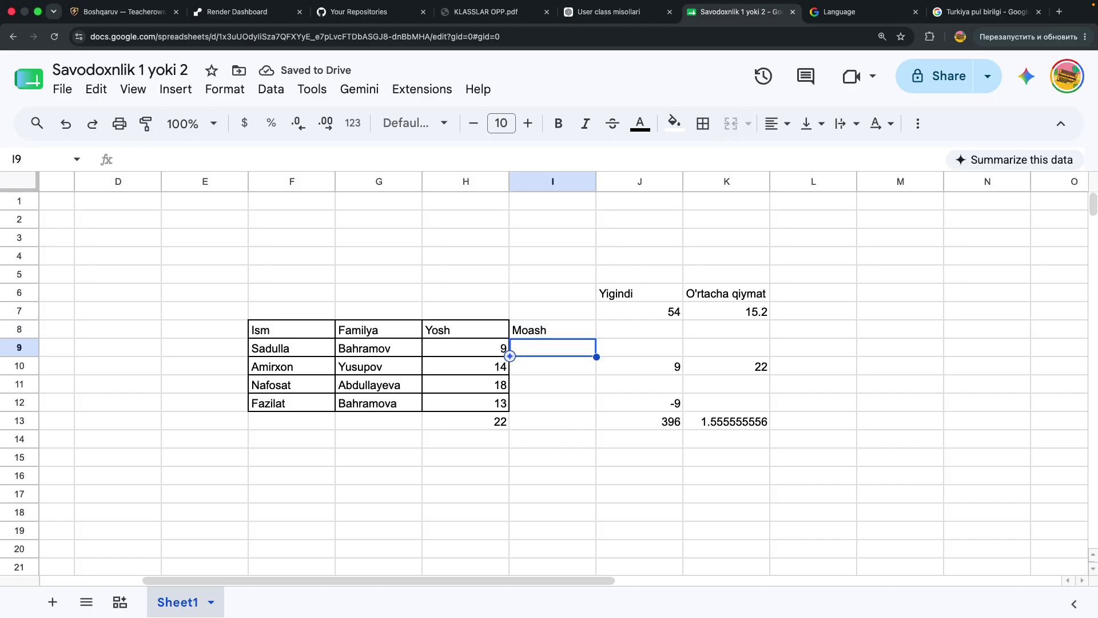
# Fill I9:I13 with the Moash values 2999, 3888, 421, 3421 and 1
pyautogui.write('2999')
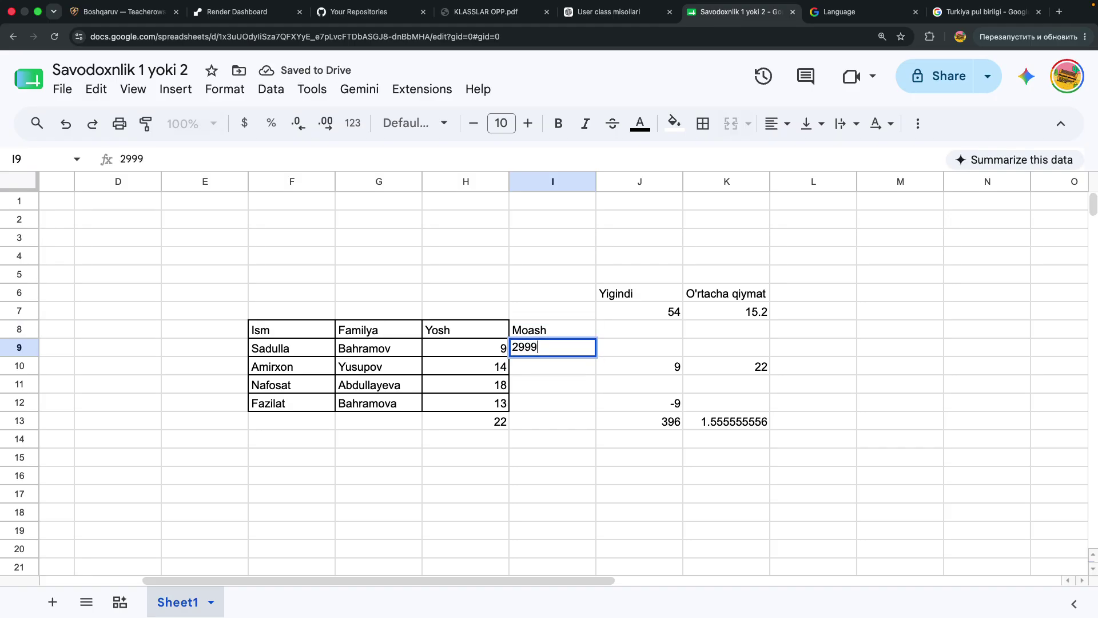
pyautogui.press('Return')
pyautogui.write('3888')
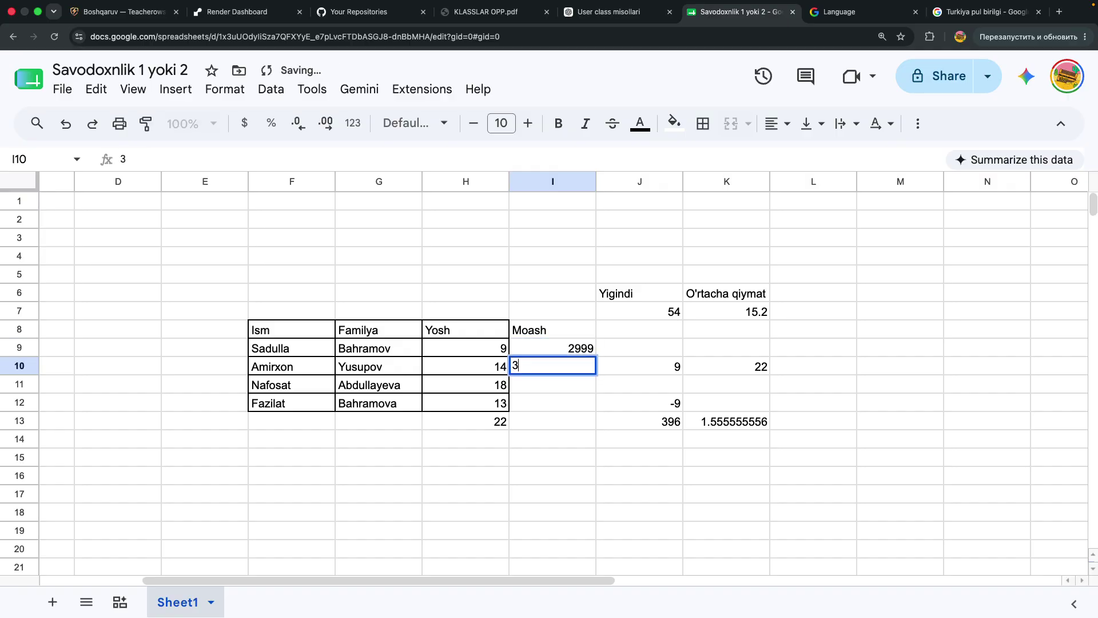
pyautogui.press('Return')
pyautogui.write('421')
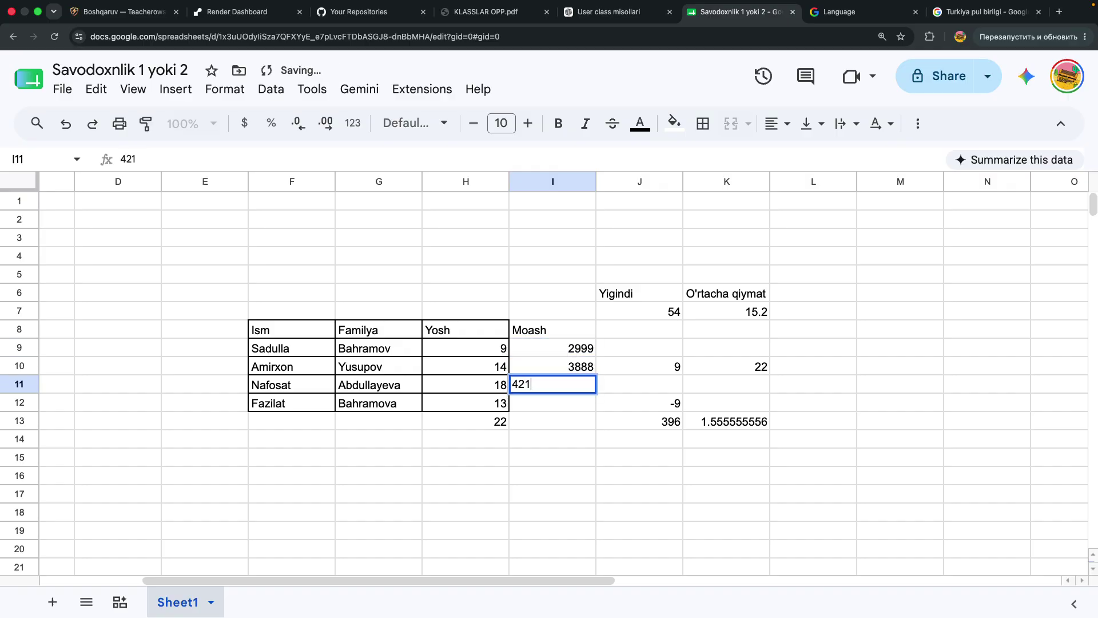
pyautogui.press('Return')
pyautogui.write('3421')
pyautogui.press('Return')
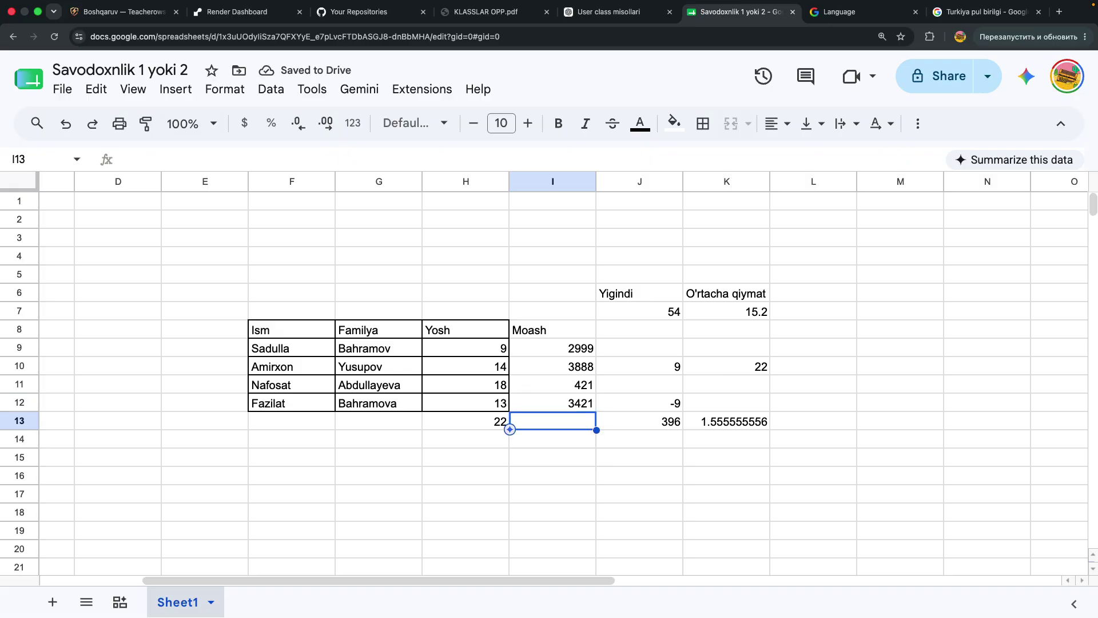
pyautogui.write('1')
pyautogui.press('Return')
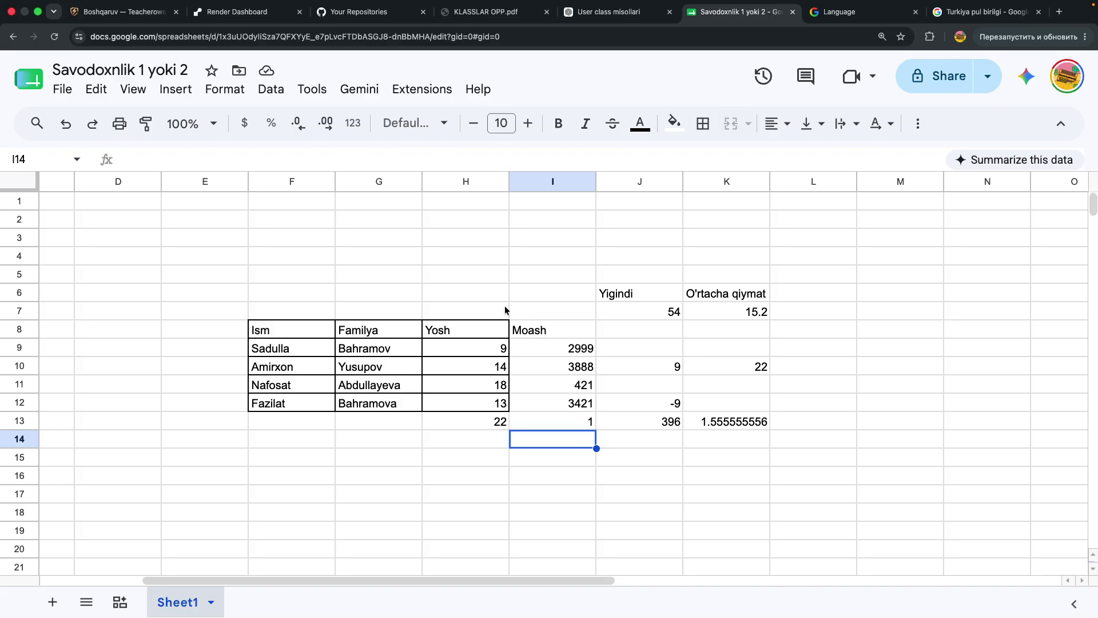
pyautogui.click(566, 351)
pyautogui.moveTo(566, 351); pyautogui.dragTo(567, 424)
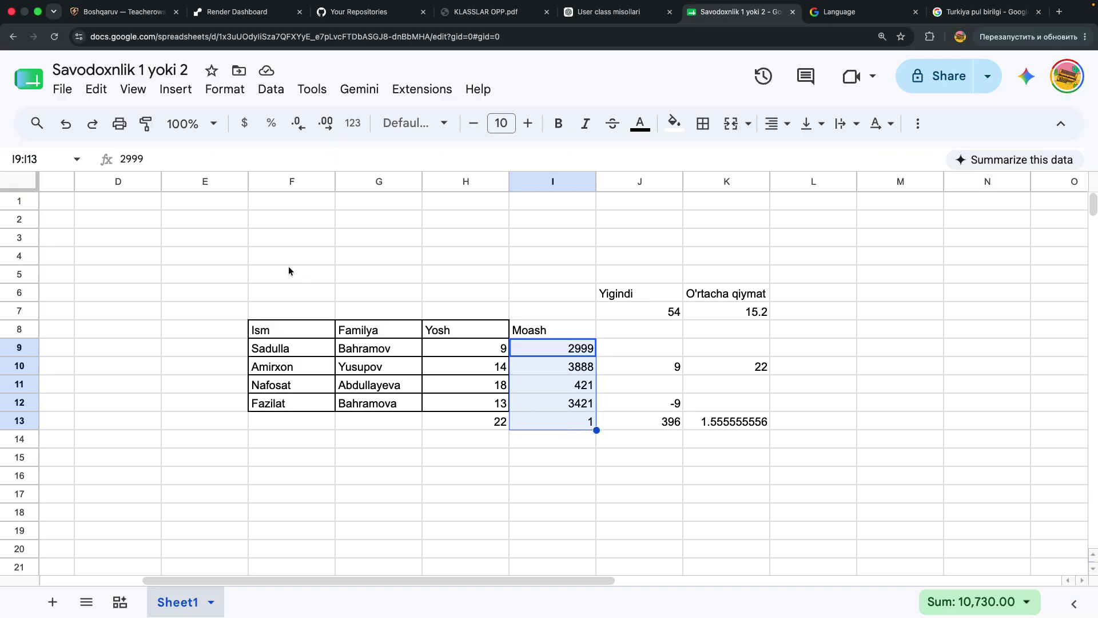
pyautogui.click(137, 92)
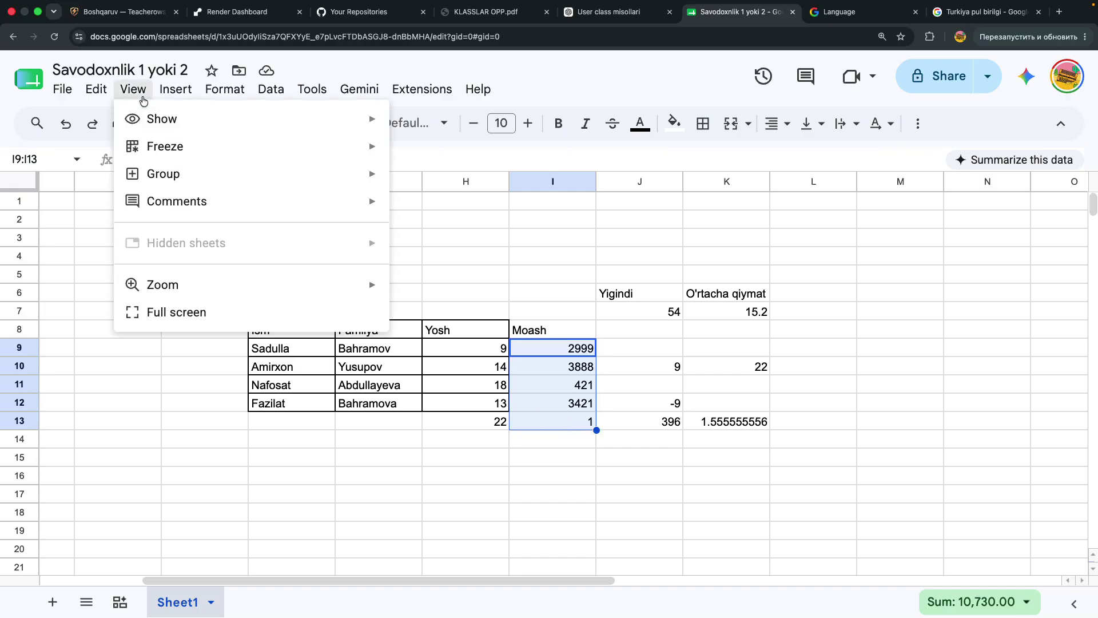
pyautogui.moveTo(169, 97)
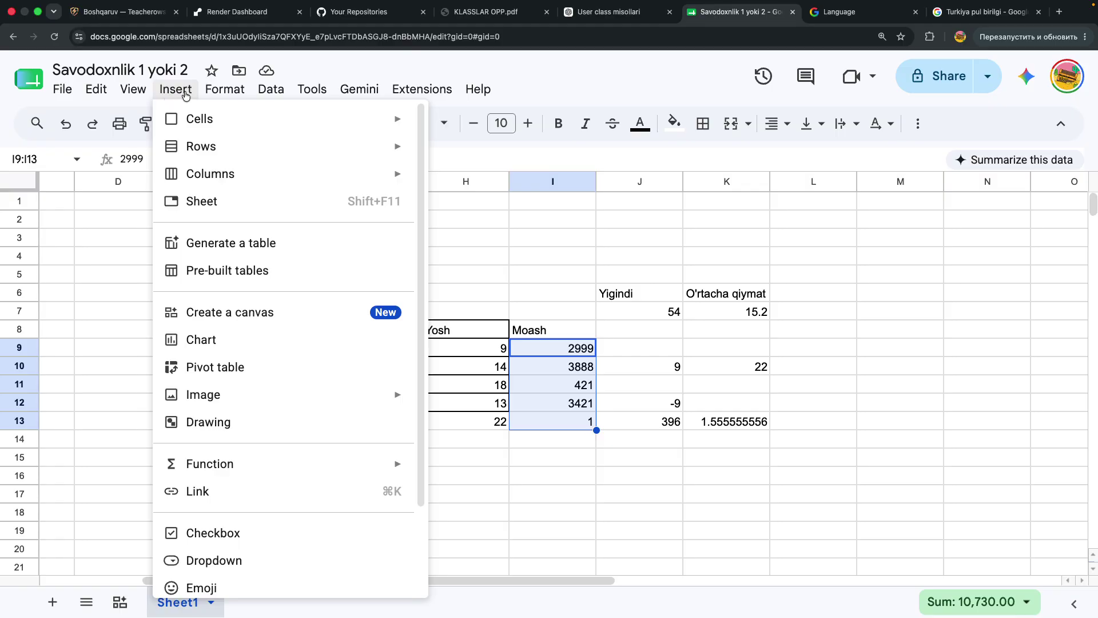
pyautogui.moveTo(202, 95)
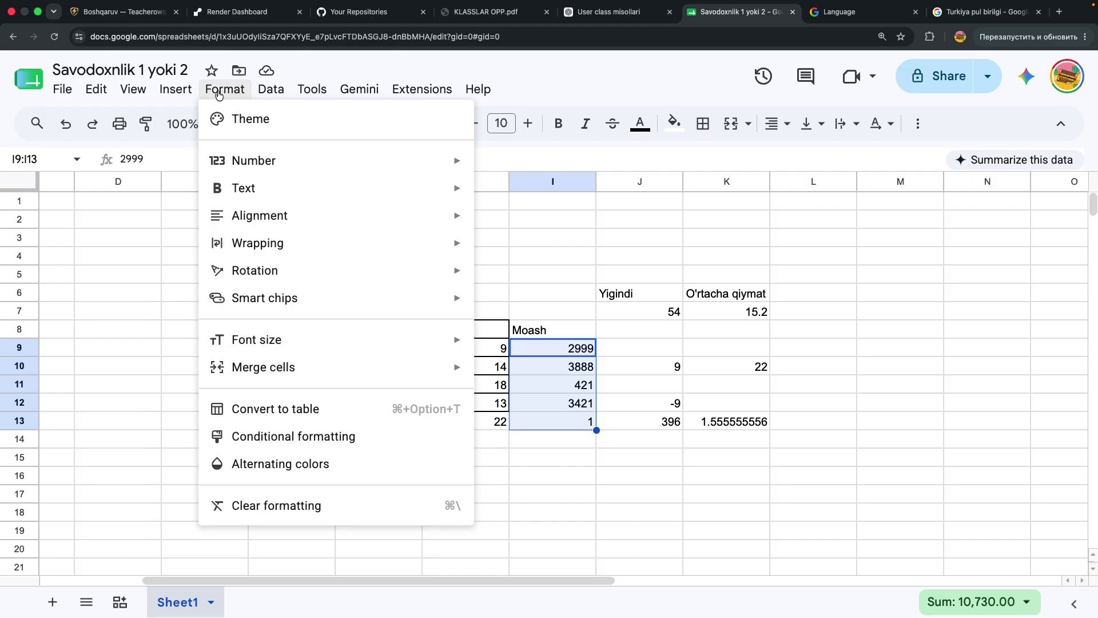
pyautogui.moveTo(255, 92)
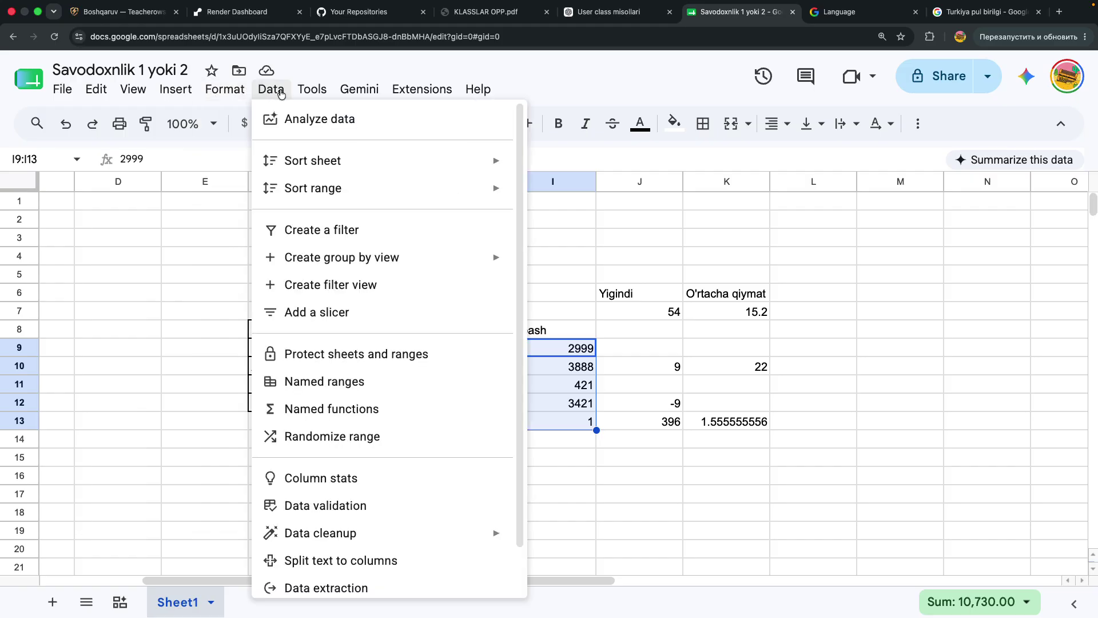
pyautogui.moveTo(296, 95)
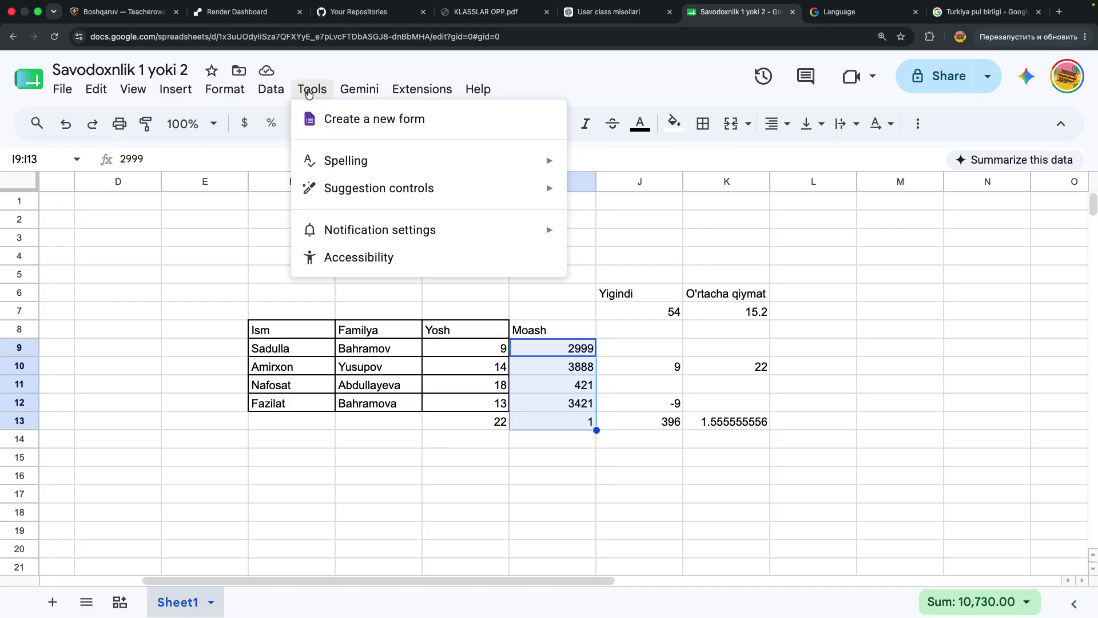
pyautogui.moveTo(406, 95)
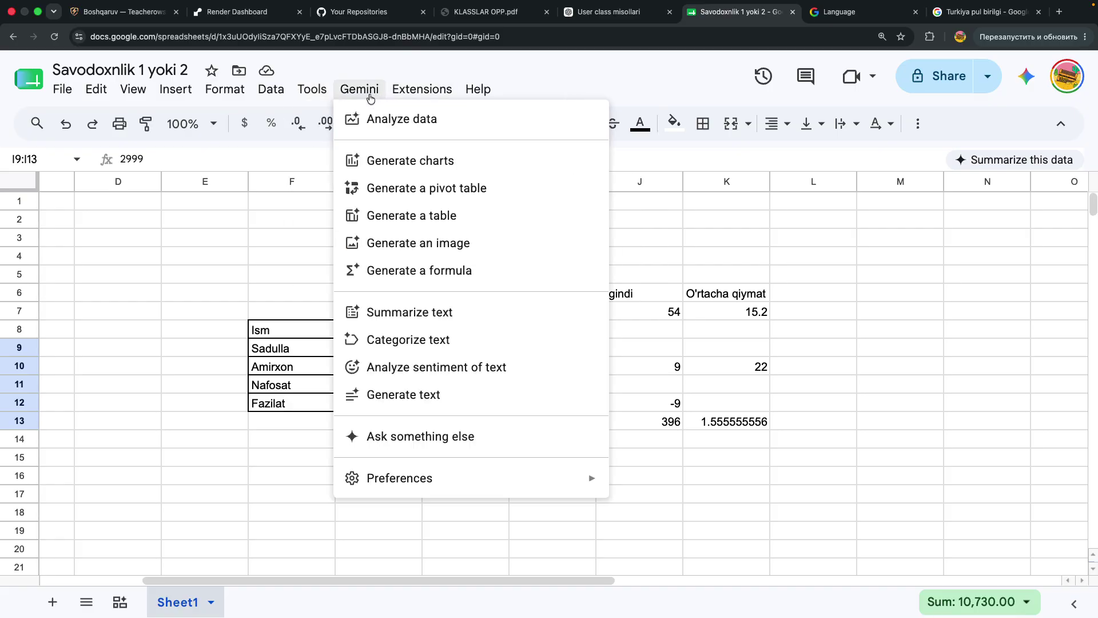
pyautogui.click(243, 130)
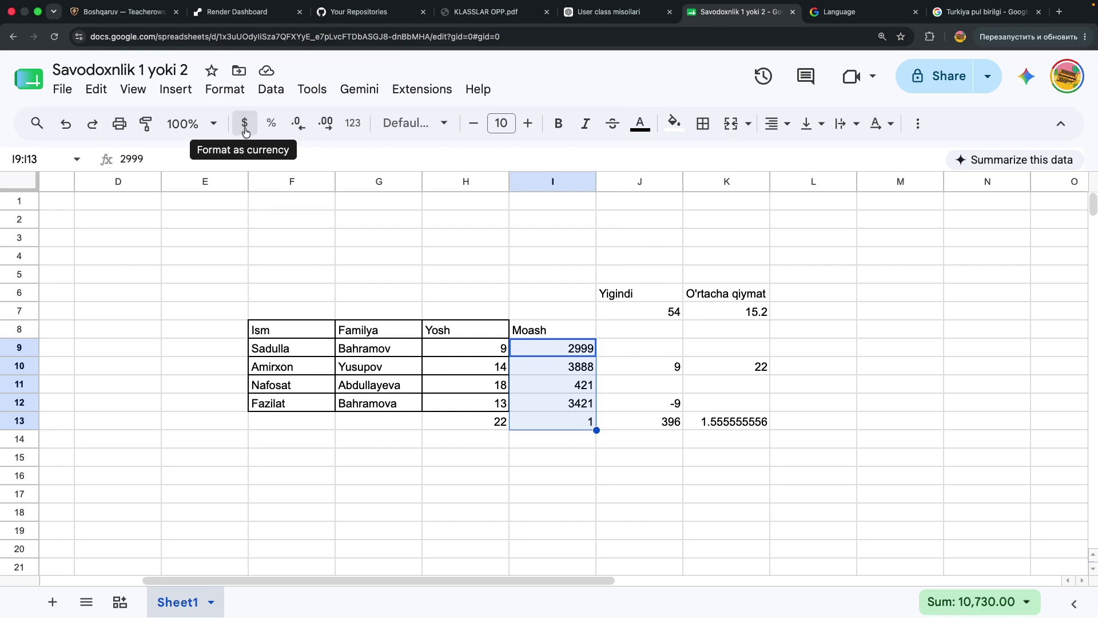
# Format the Moash values as dollar currency with no decimal places
pyautogui.click(245, 129)
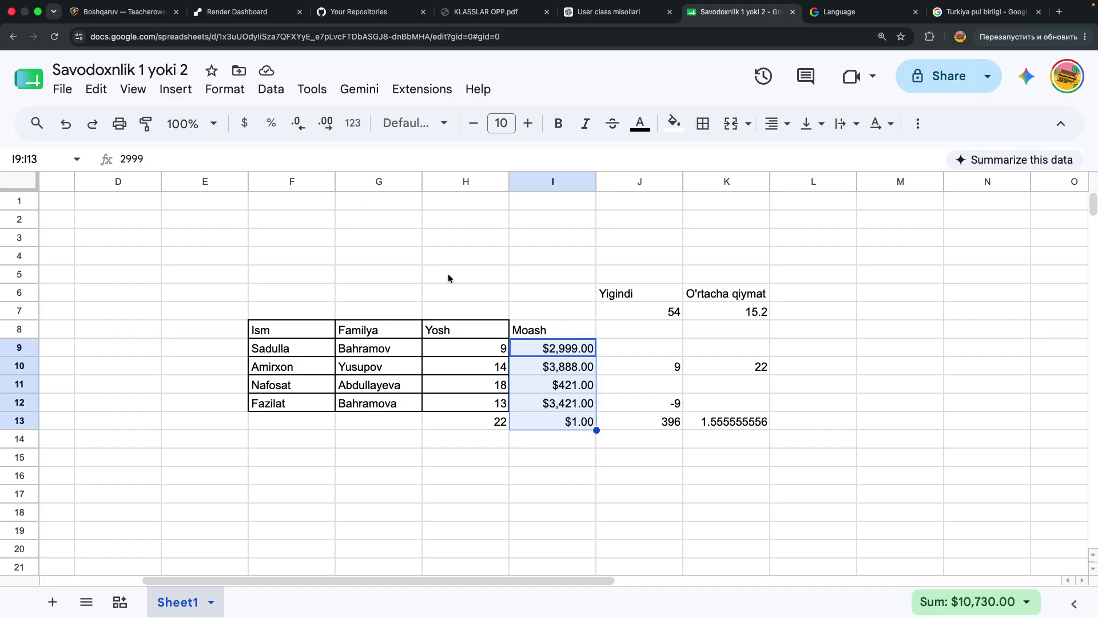
pyautogui.click(298, 125)
pyautogui.click(302, 132)
pyautogui.press('Return')
# Check the raw values in I9, I10 and I13, such as 2999
pyautogui.click(639, 456)
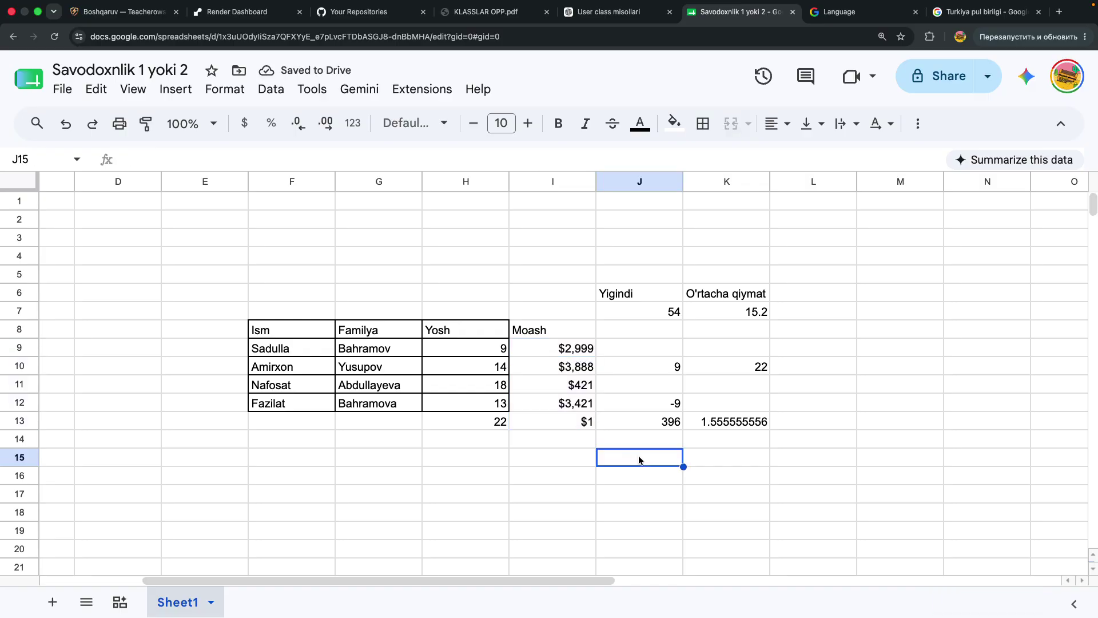
pyautogui.click(555, 353)
pyautogui.doubleClick(555, 354)
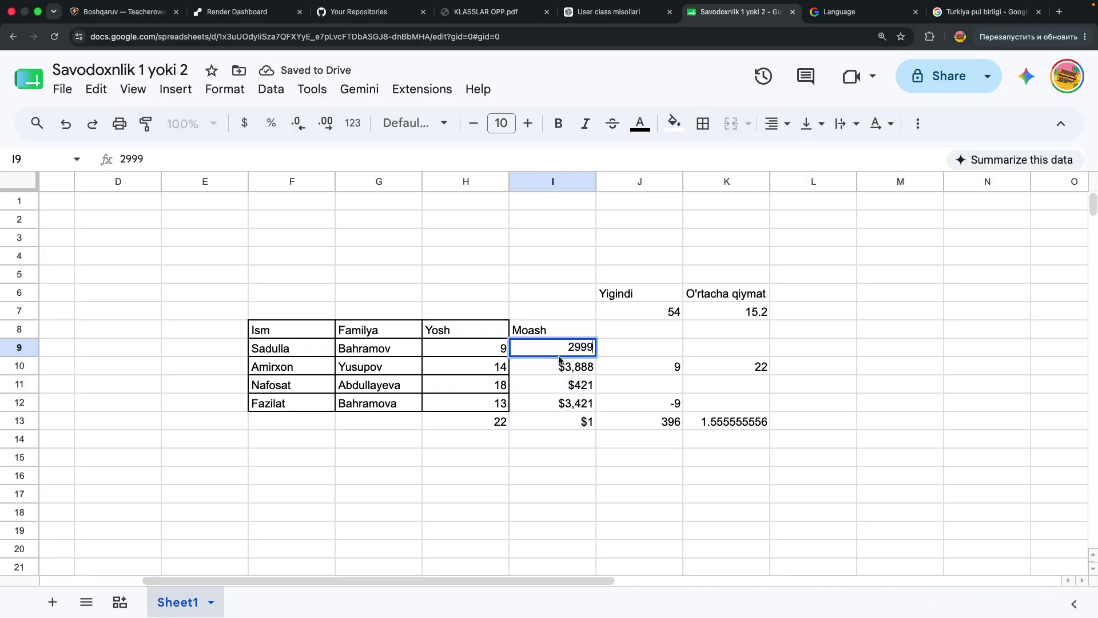
pyautogui.click(569, 363)
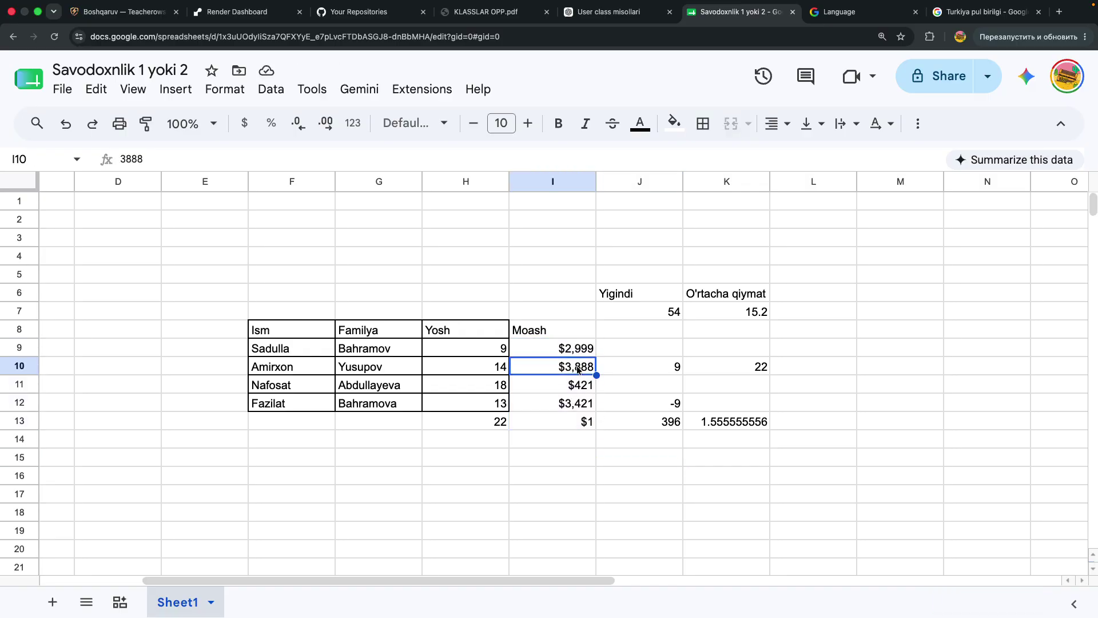
pyautogui.click(575, 423)
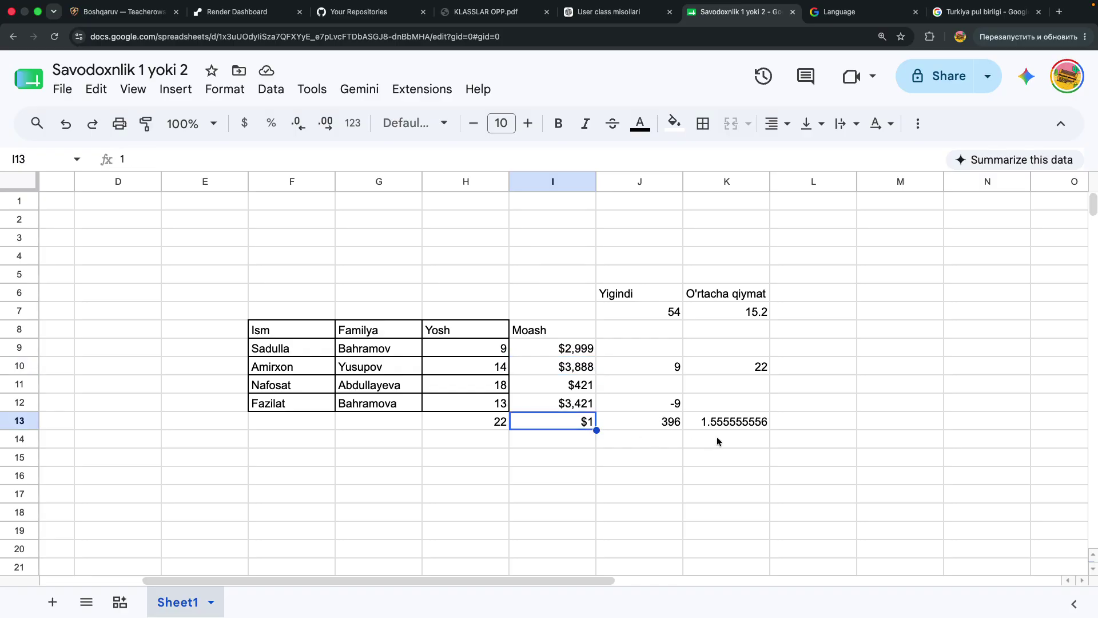
# Try the test entry '$dfsdfsd' in J15, undo it, and reselect I9:I13
pyautogui.click(671, 460)
pyautogui.write('$dfsdfsd')
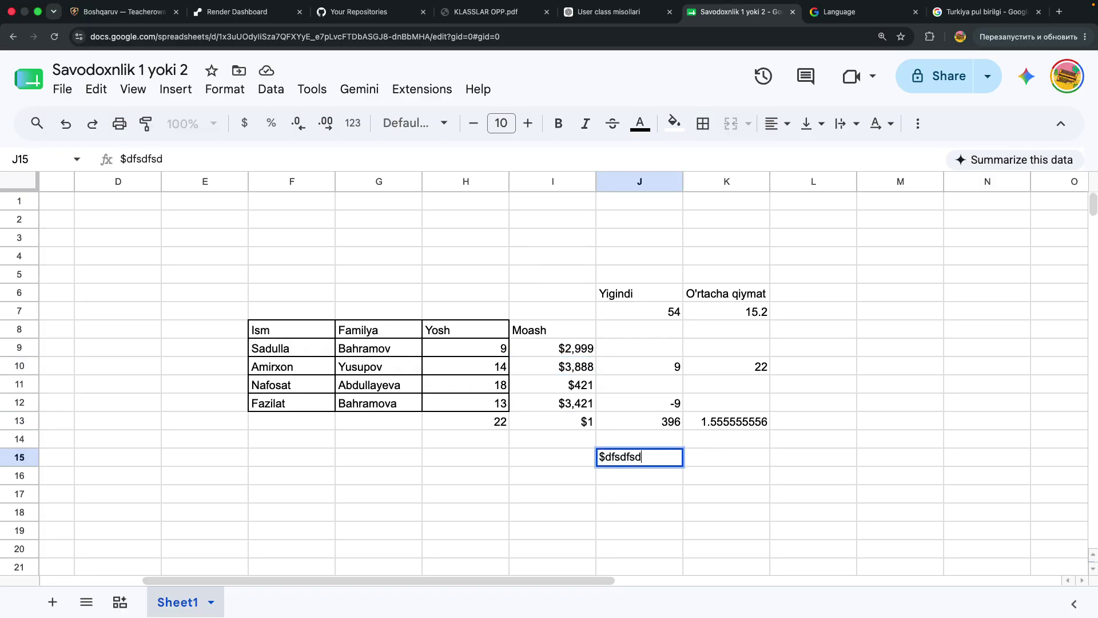
pyautogui.click(657, 470)
pyautogui.press('super+z')
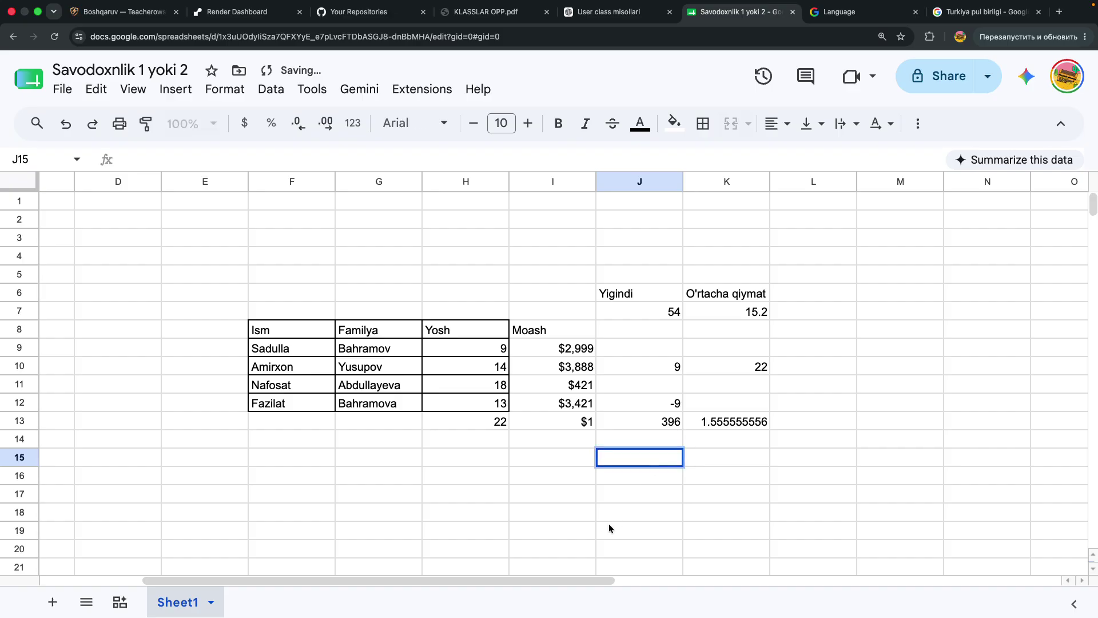
pyautogui.click(588, 531)
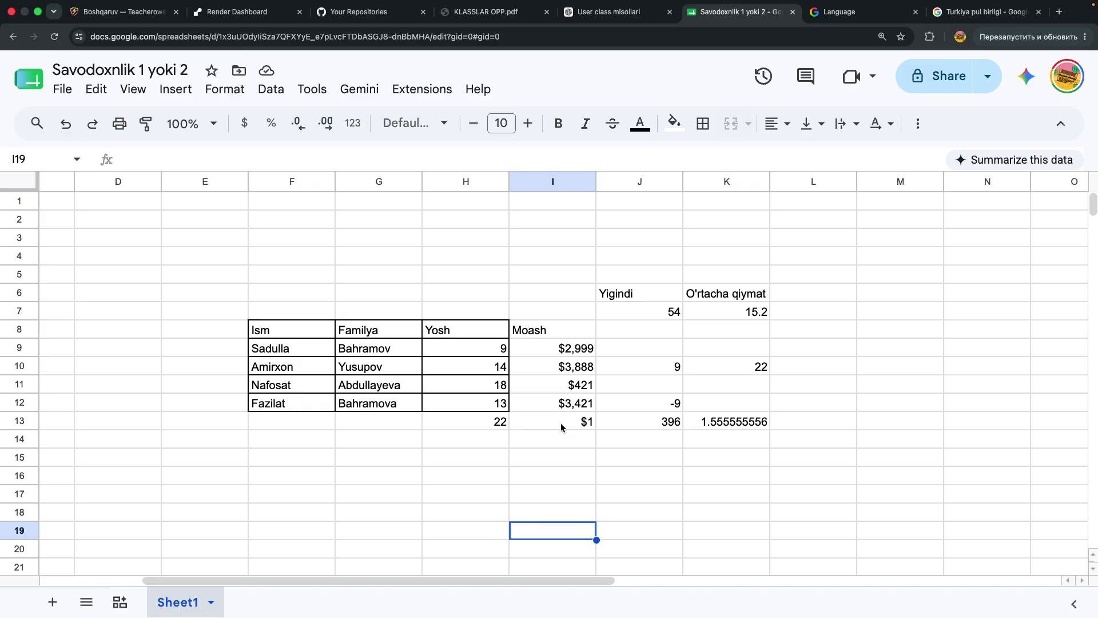
pyautogui.click(553, 440)
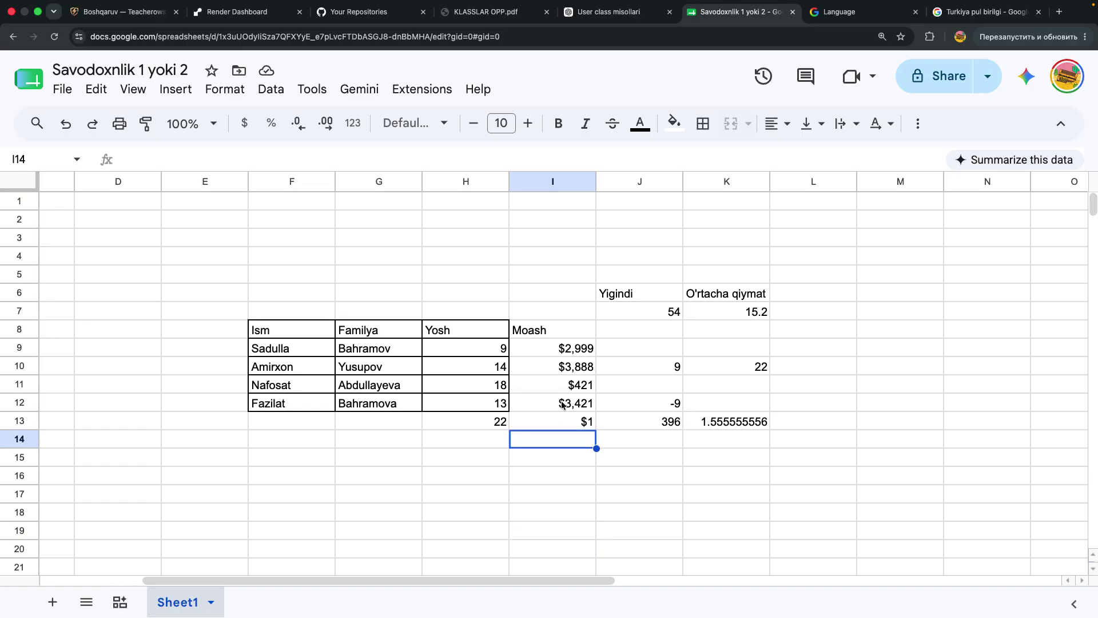
pyautogui.moveTo(570, 351); pyautogui.dragTo(569, 420)
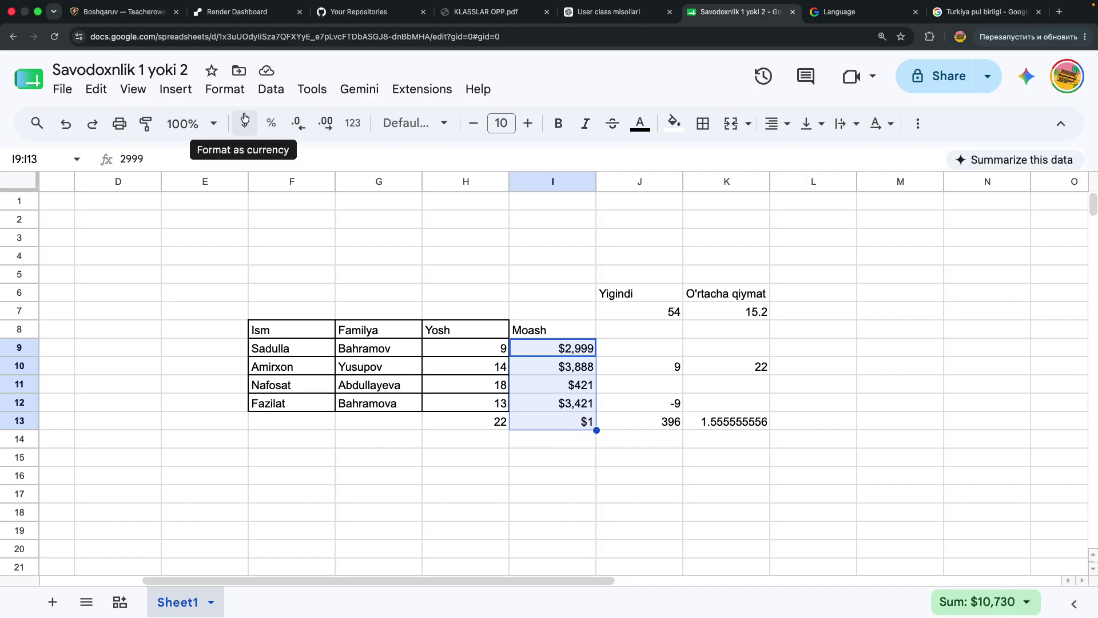
# Open the custom currency chooser from the Format number options
pyautogui.click(237, 92)
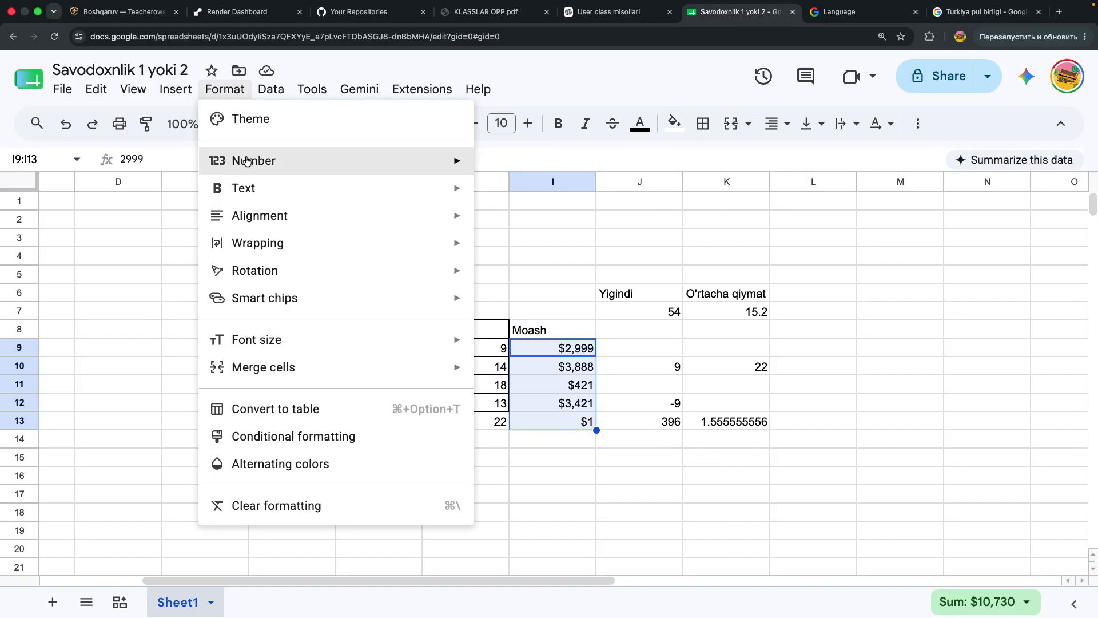
pyautogui.moveTo(247, 161)
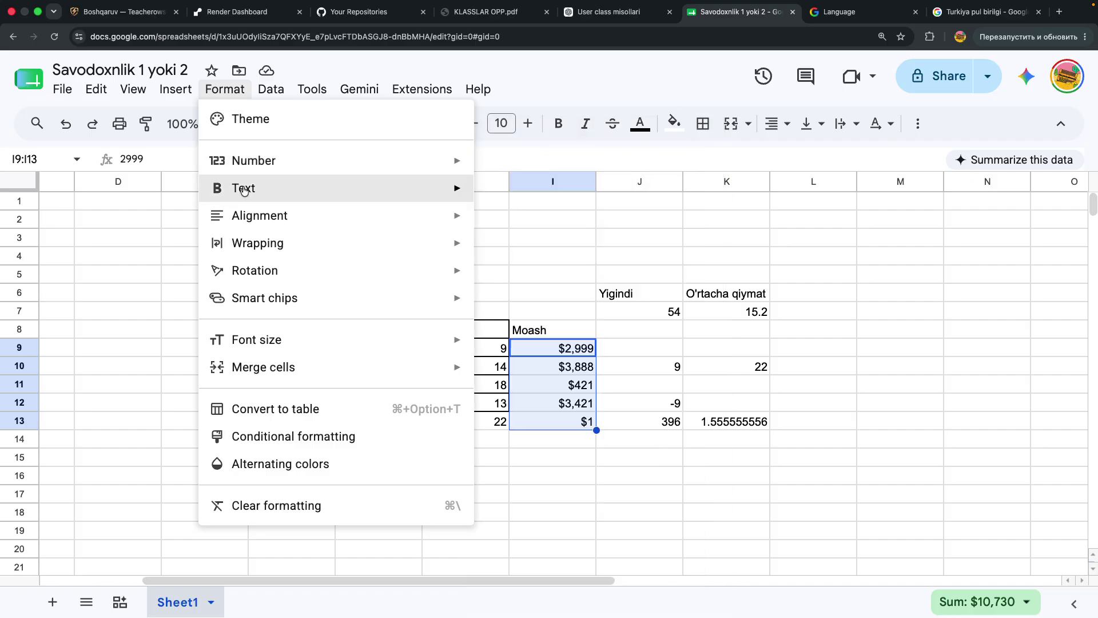
pyautogui.moveTo(246, 217)
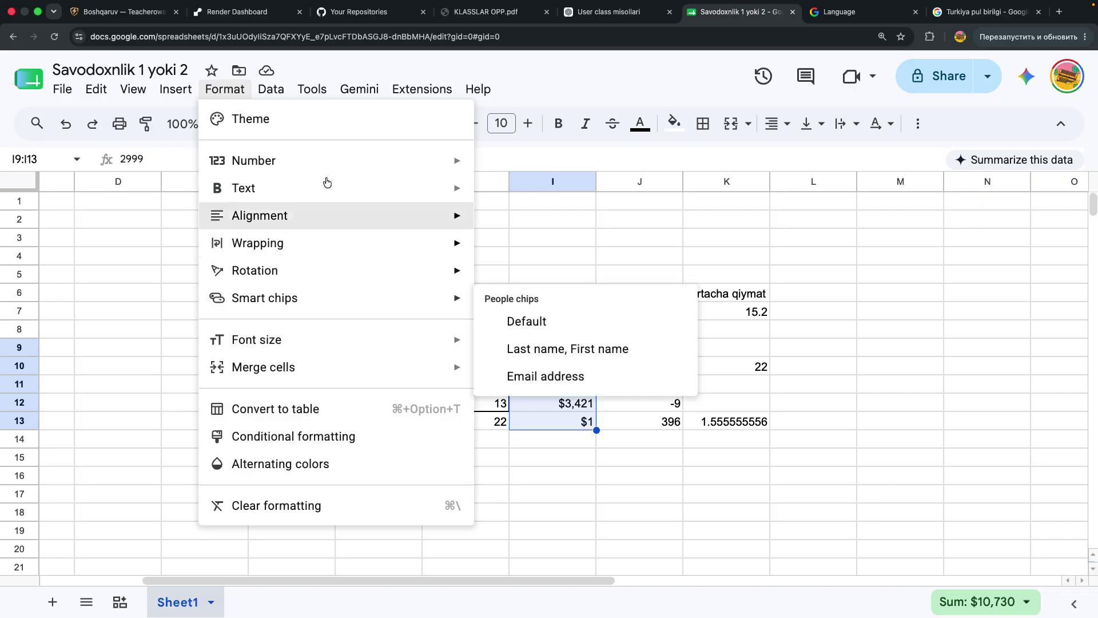
pyautogui.moveTo(361, 152)
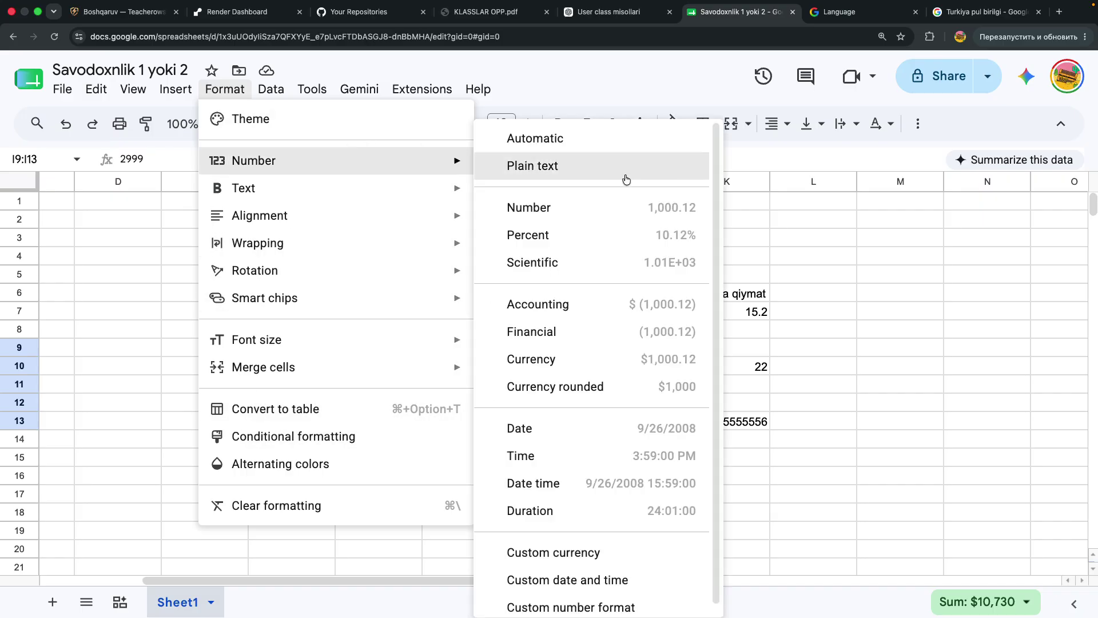
pyautogui.scroll(-1, 588, 285)
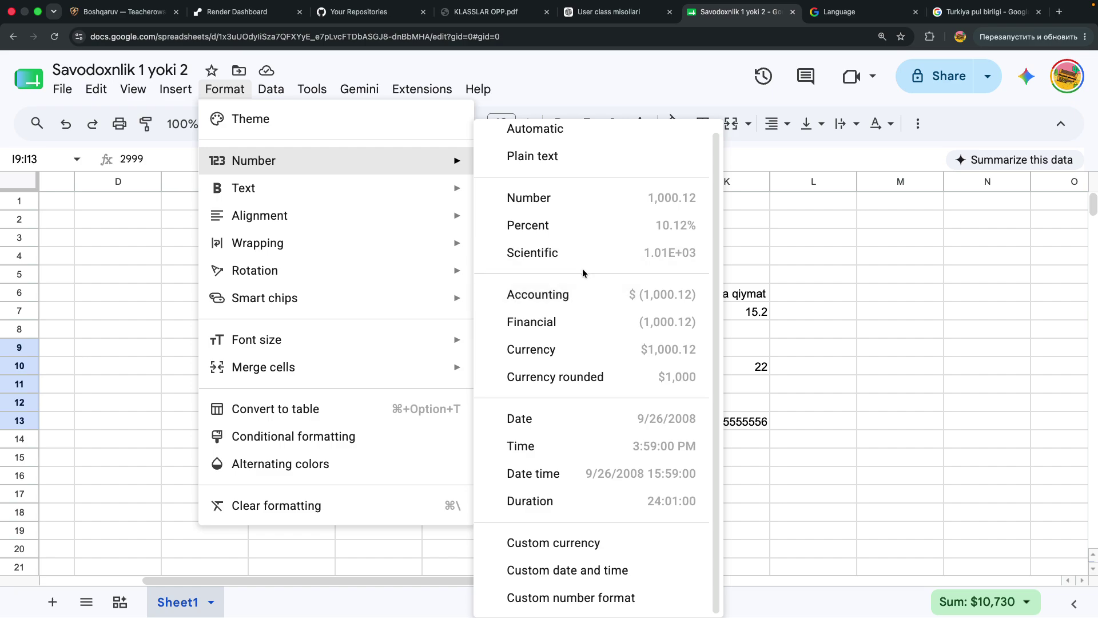
pyautogui.click(550, 544)
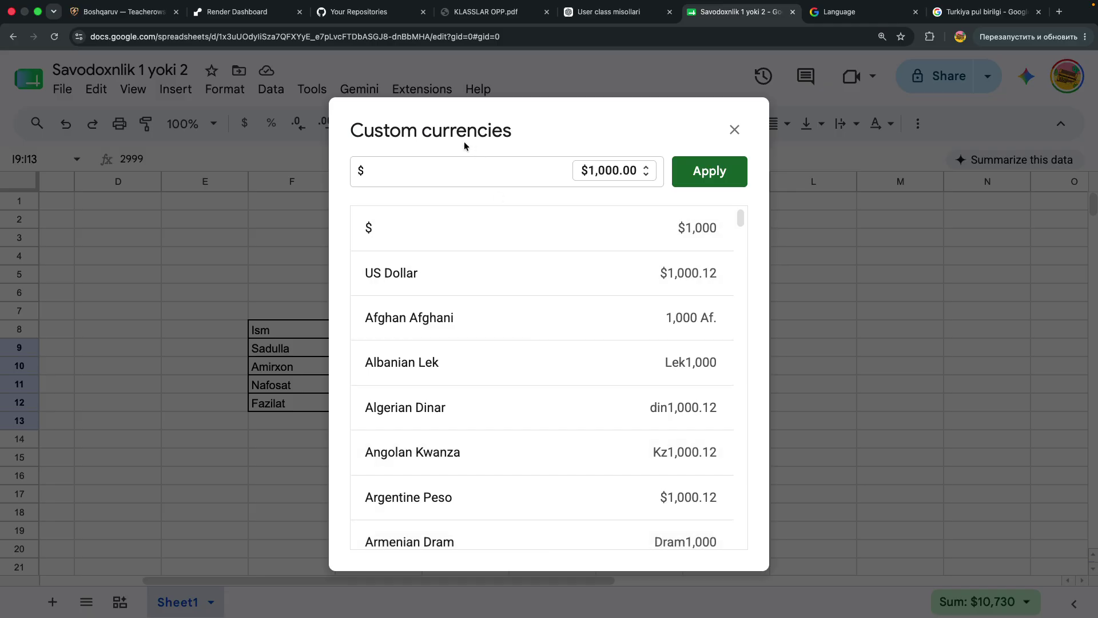
pyautogui.moveTo(468, 130); pyautogui.dragTo(730, 122)
pyautogui.scroll(-5, 731, 351)
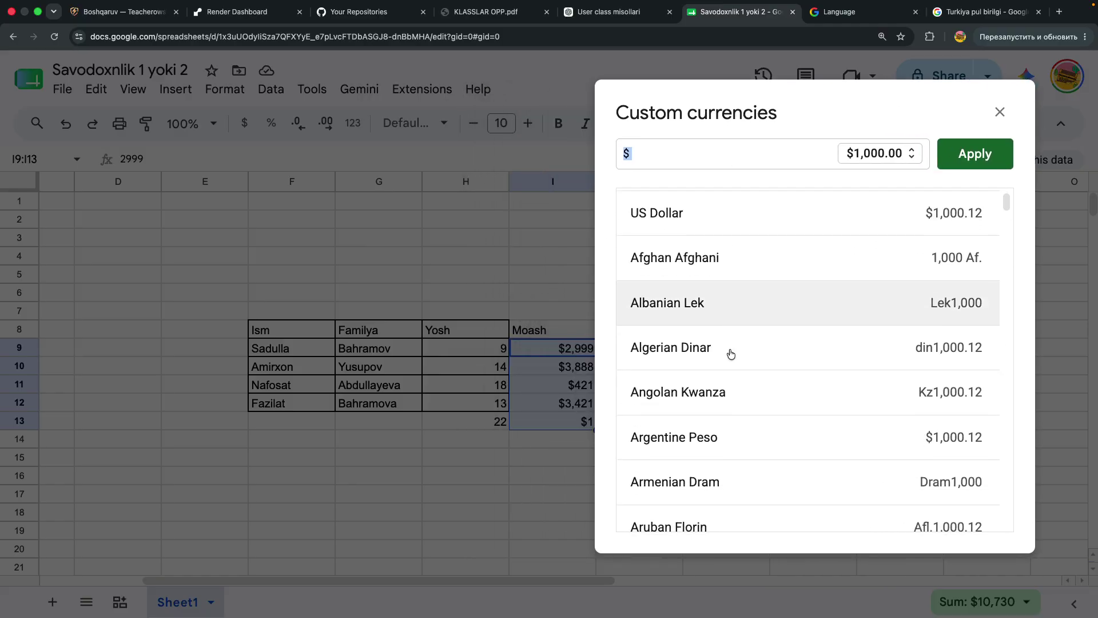
pyautogui.scroll(-15, 731, 353)
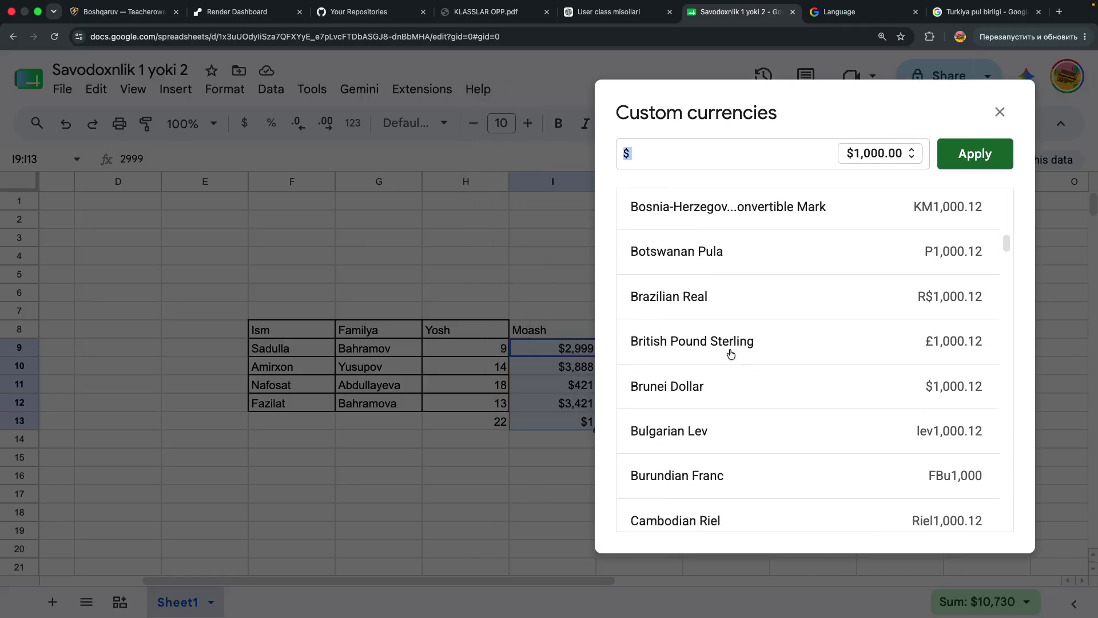
pyautogui.scroll(-2, 730, 352)
pyautogui.scroll(3, 730, 321)
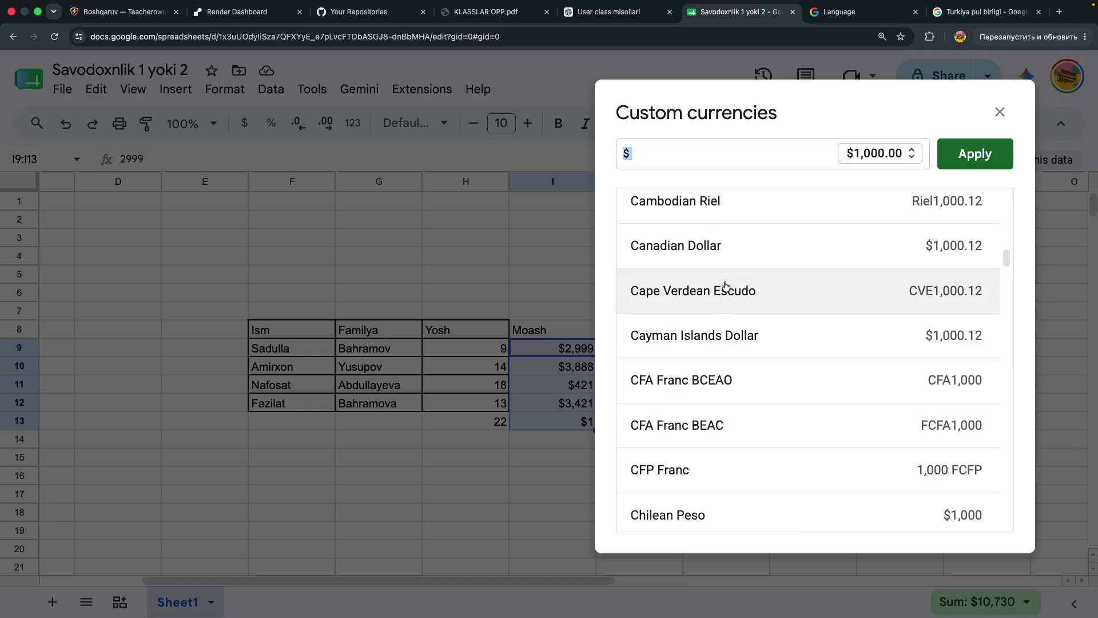
# Search 'uz' and apply the Uzbekistan Som format to the Moash amounts
pyautogui.press('BackSpace')
pyautogui.write('uz')
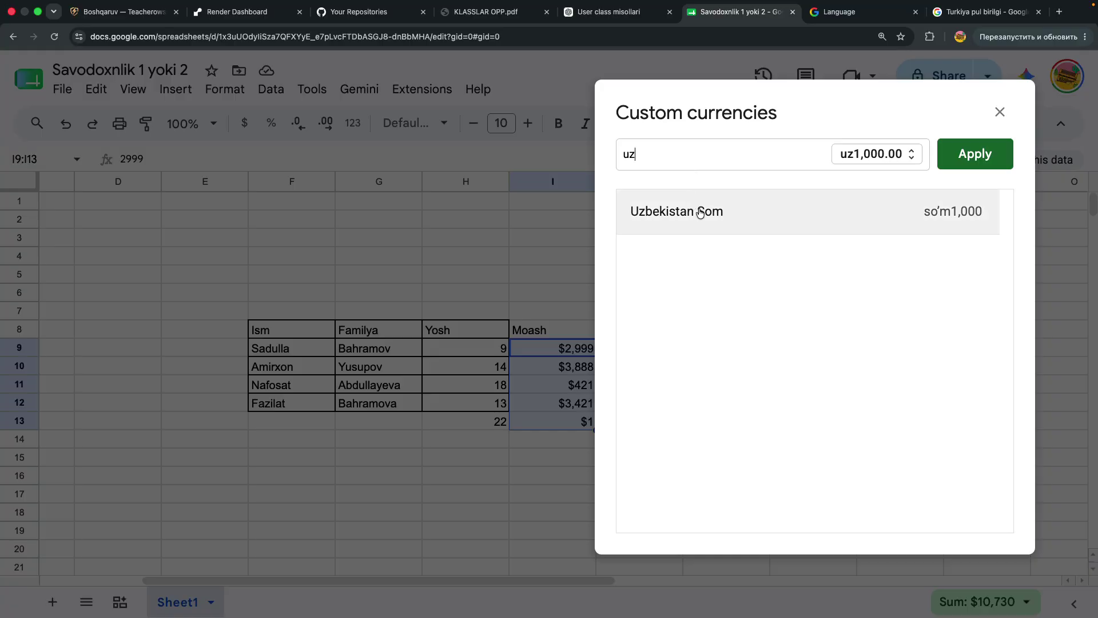
pyautogui.click(700, 212)
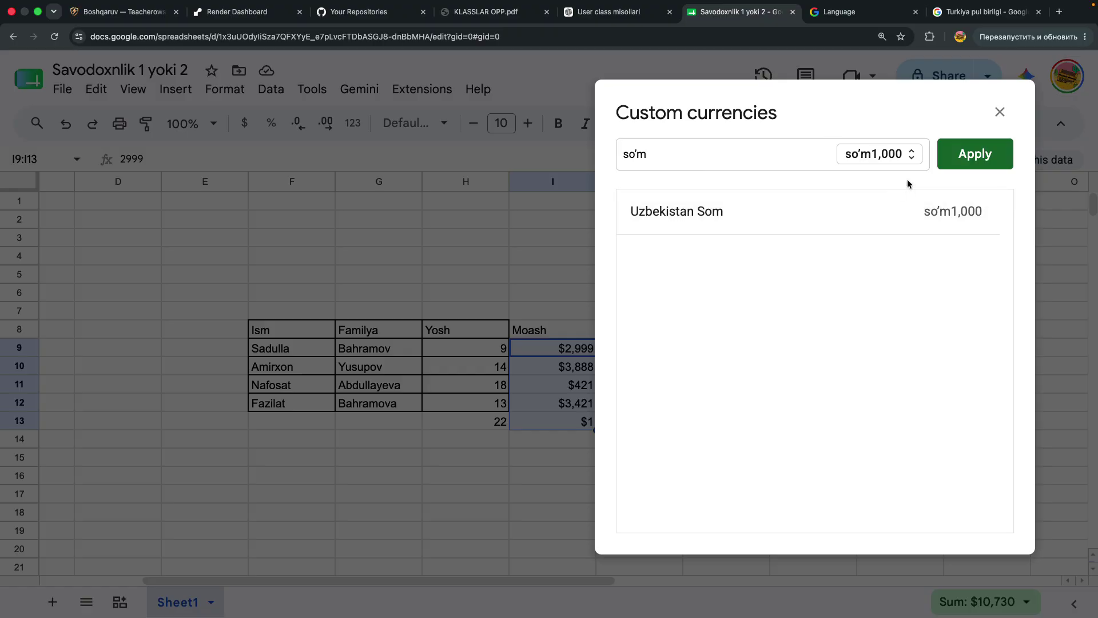
pyautogui.click(956, 161)
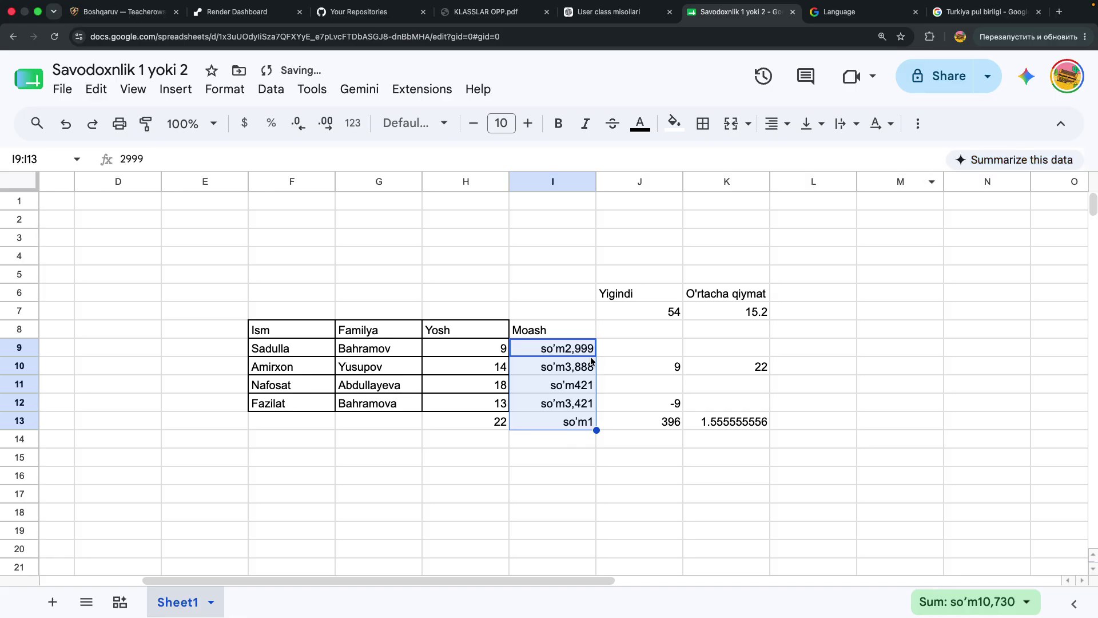
pyautogui.click(571, 351)
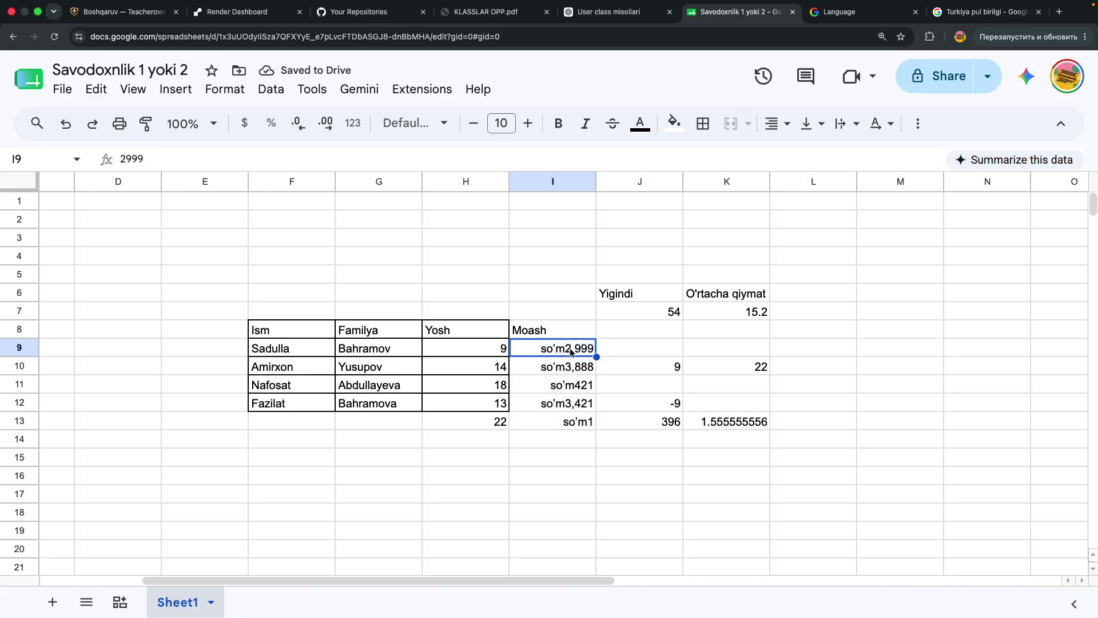
# Select the five Moash amounts in I9:I13
pyautogui.click(564, 515)
pyautogui.click(566, 424)
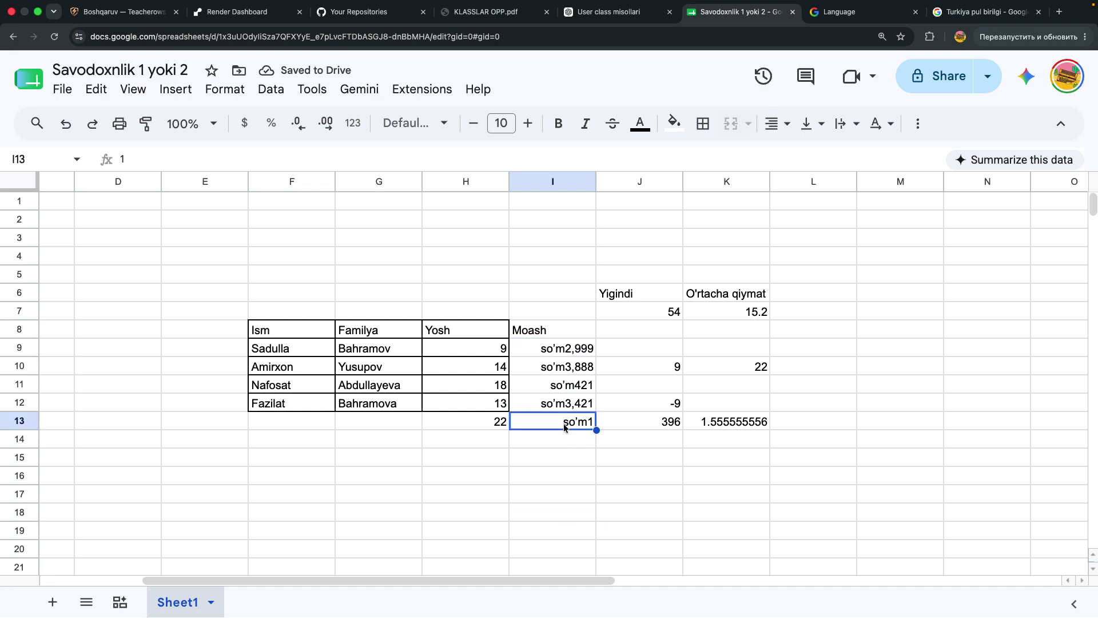
pyautogui.press('Down')
pyautogui.moveTo(560, 330); pyautogui.dragTo(562, 410)
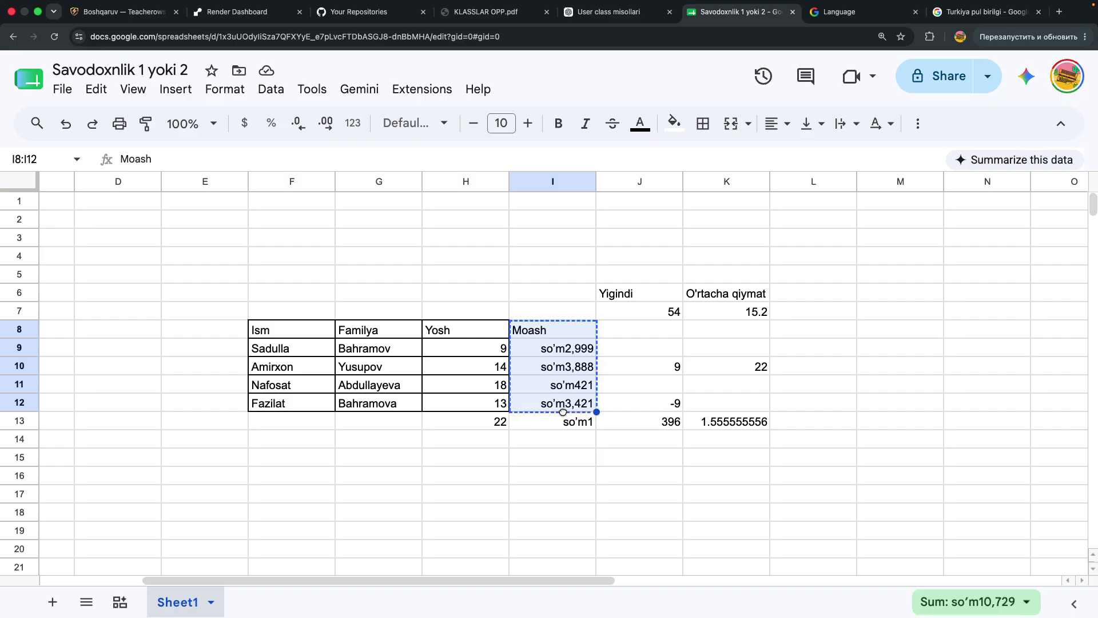
pyautogui.click(564, 345)
pyautogui.moveTo(565, 345); pyautogui.dragTo(561, 423)
# Search 'Rus' and apply Russian Ruble currency, showing values like 2,999.00 ₽
pyautogui.click(223, 90)
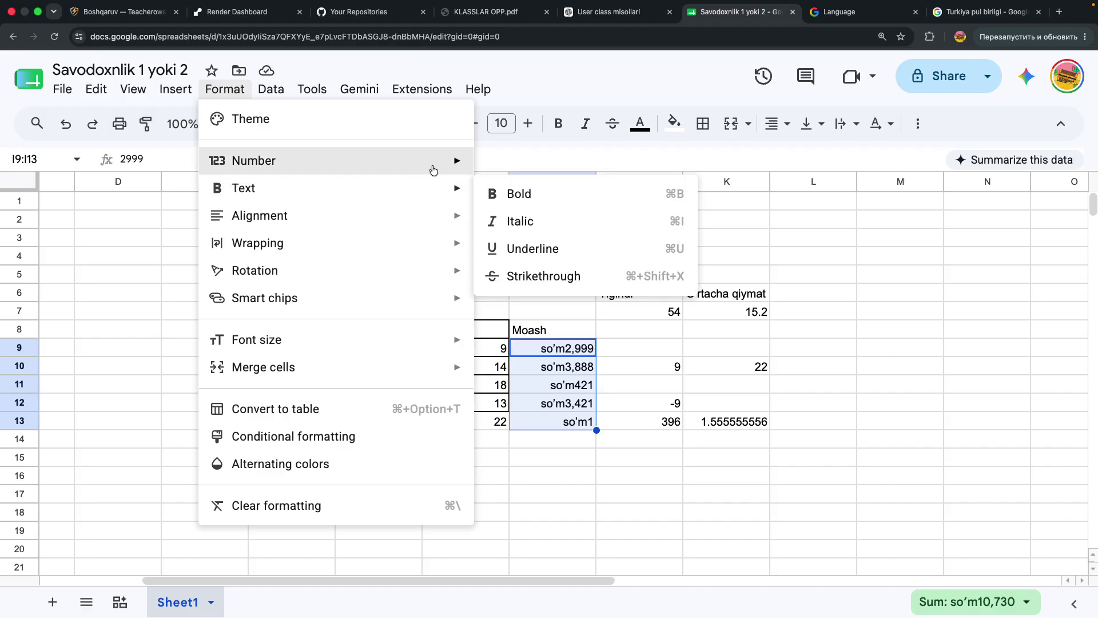
pyautogui.moveTo(434, 167)
pyautogui.scroll(-1, 572, 485)
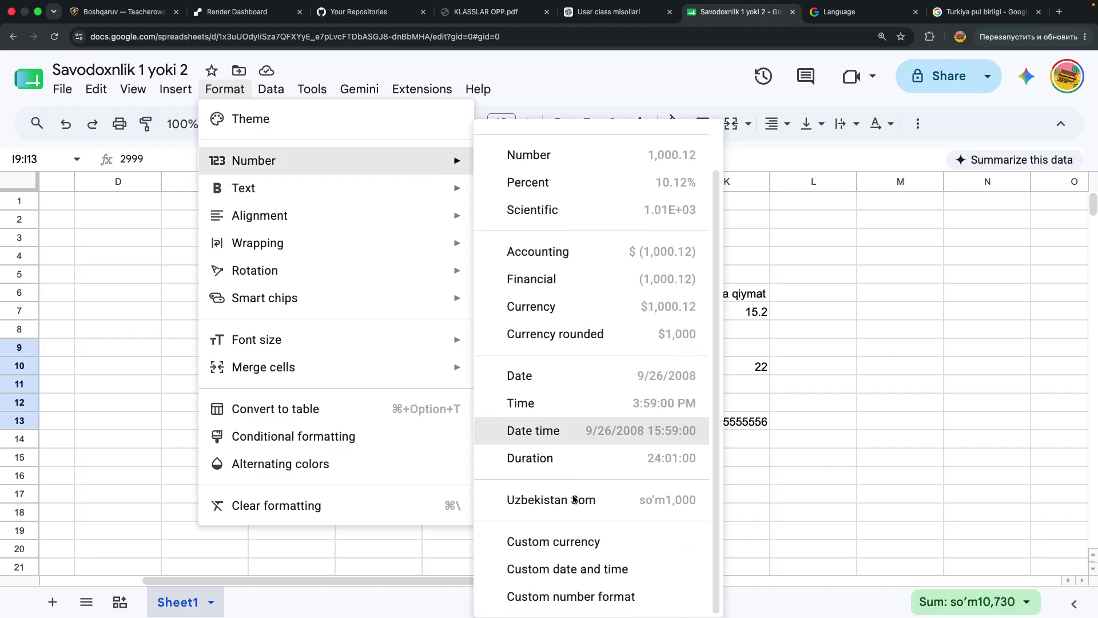
pyautogui.click(569, 542)
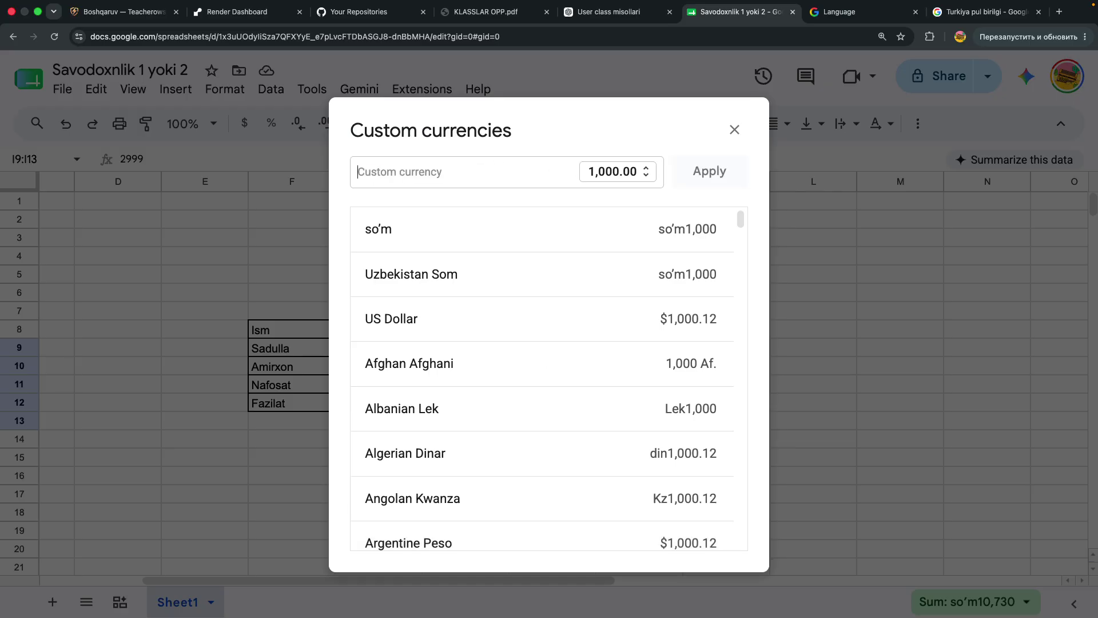
pyautogui.write('Rus')
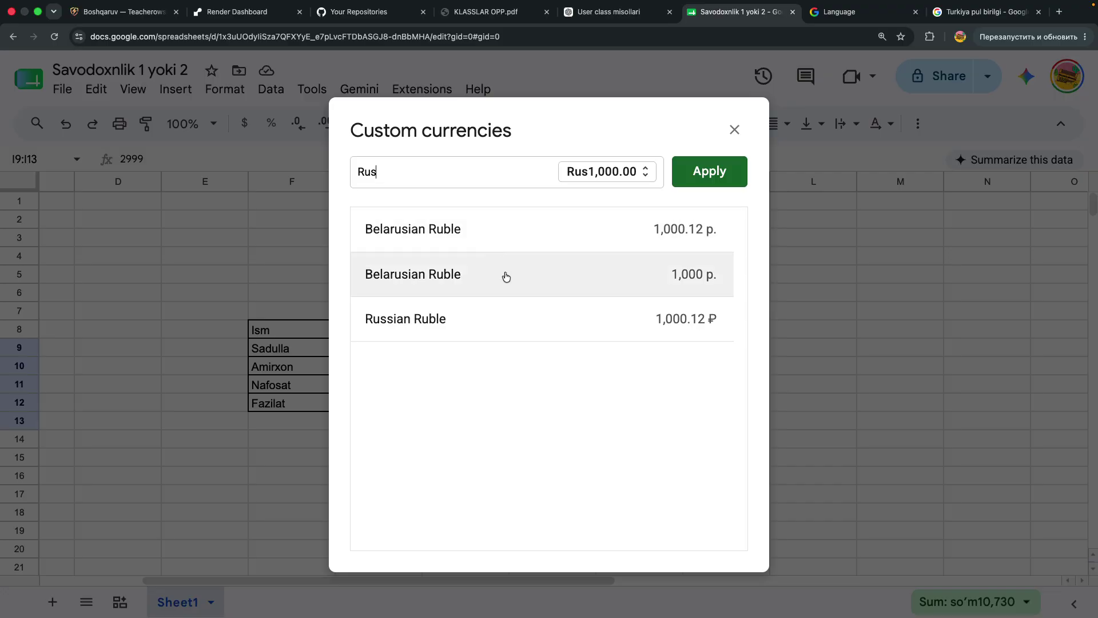
pyautogui.click(625, 322)
pyautogui.click(720, 173)
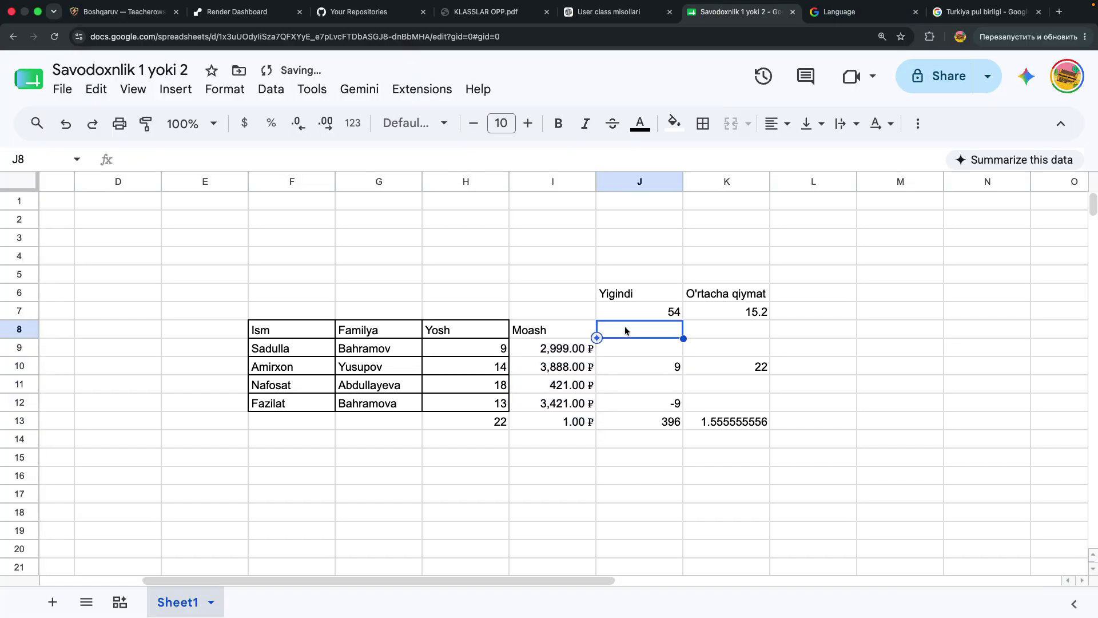
pyautogui.press('Return')
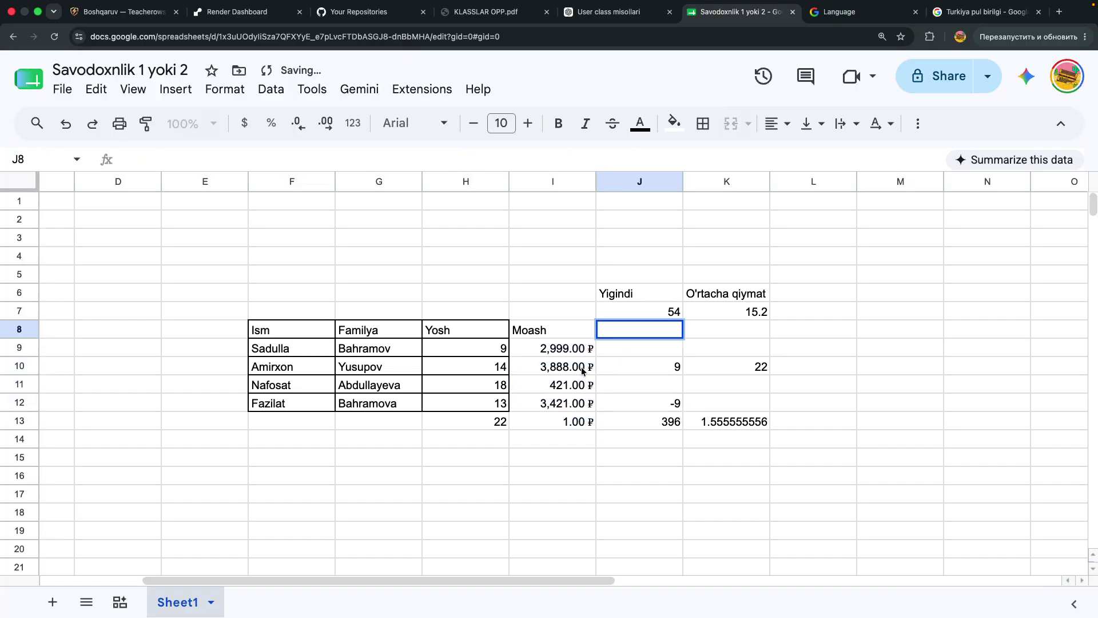
pyautogui.click(554, 480)
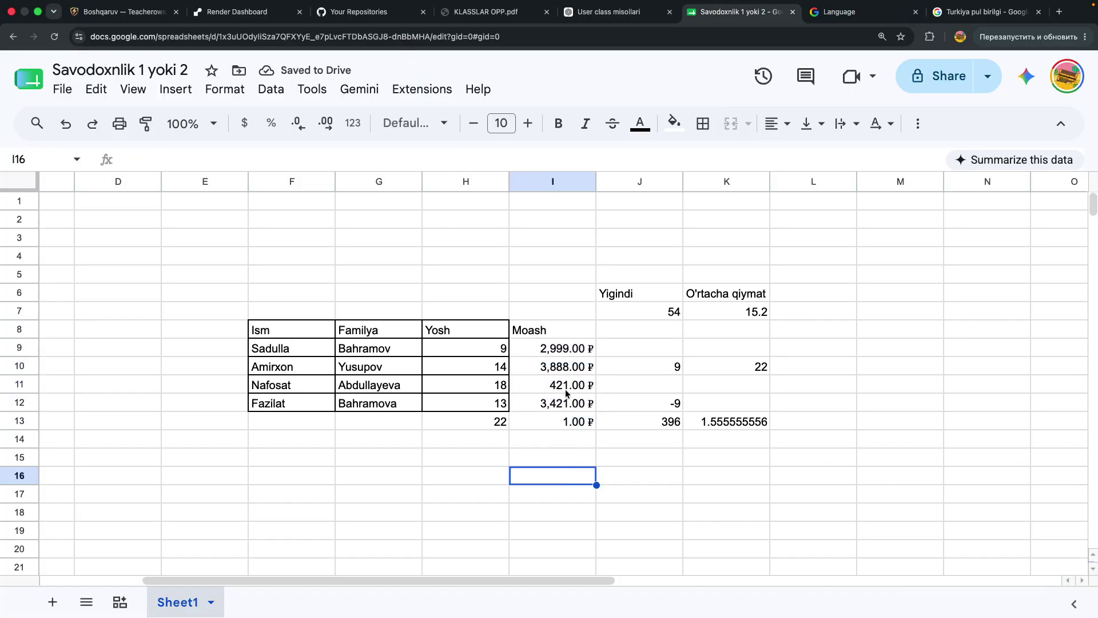
# Remove the decimal places from the ruble amounts in I9:I13
pyautogui.moveTo(568, 350); pyautogui.dragTo(564, 424)
pyautogui.doubleClick(305, 138)
pyautogui.press('Return')
pyautogui.click(418, 273)
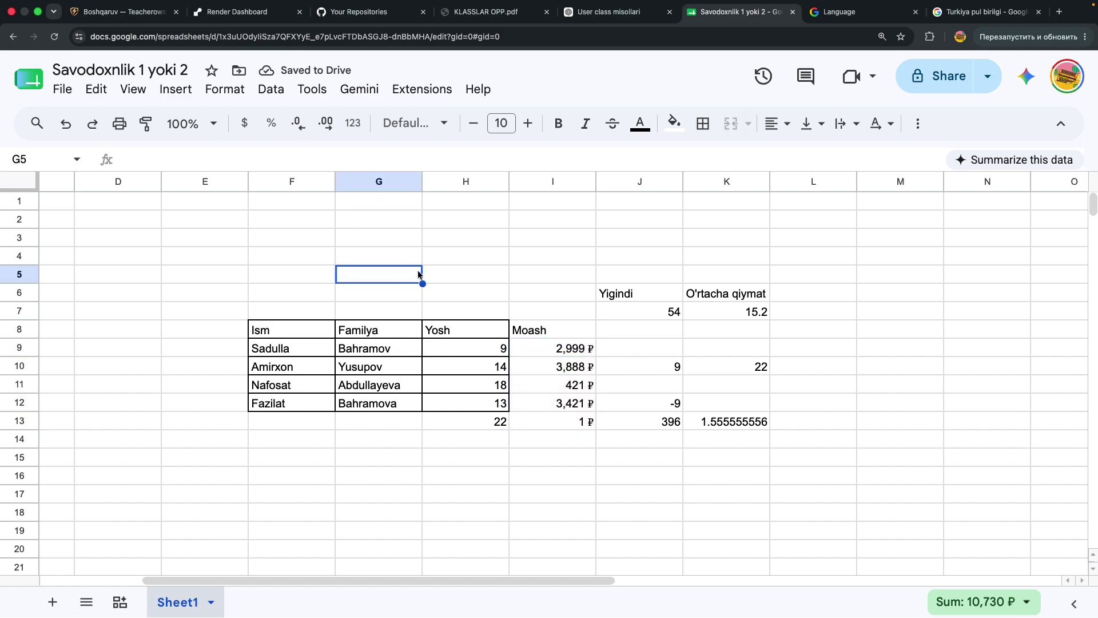
# Enter 50 in H3 and format it as a percentage
pyautogui.click(465, 207)
pyautogui.click(456, 242)
pyautogui.write('50')
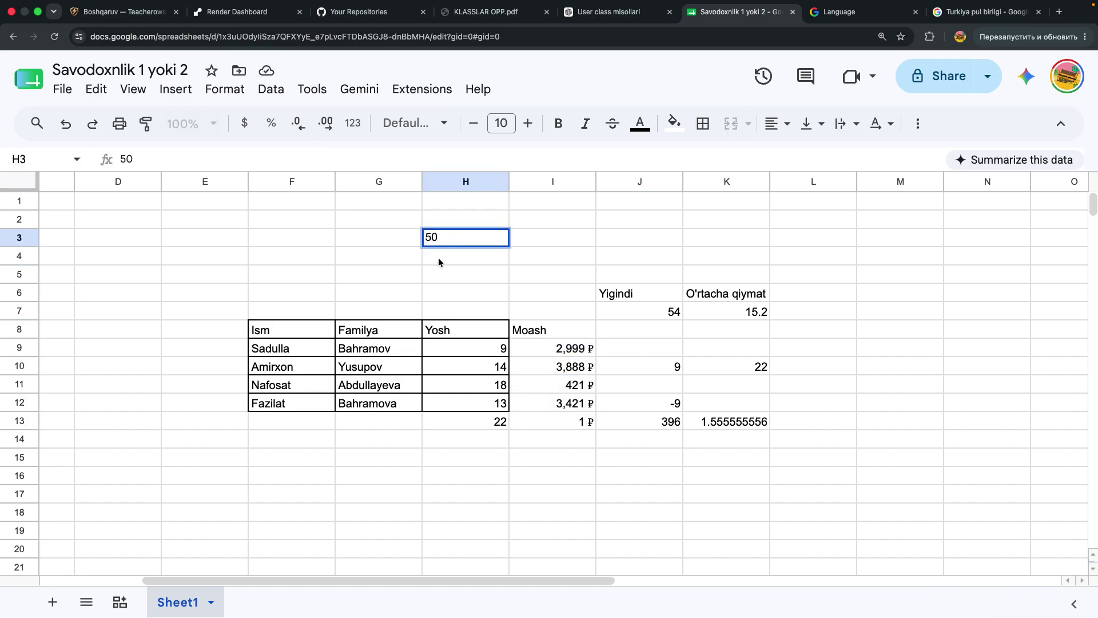
pyautogui.click(354, 207)
pyautogui.click(465, 242)
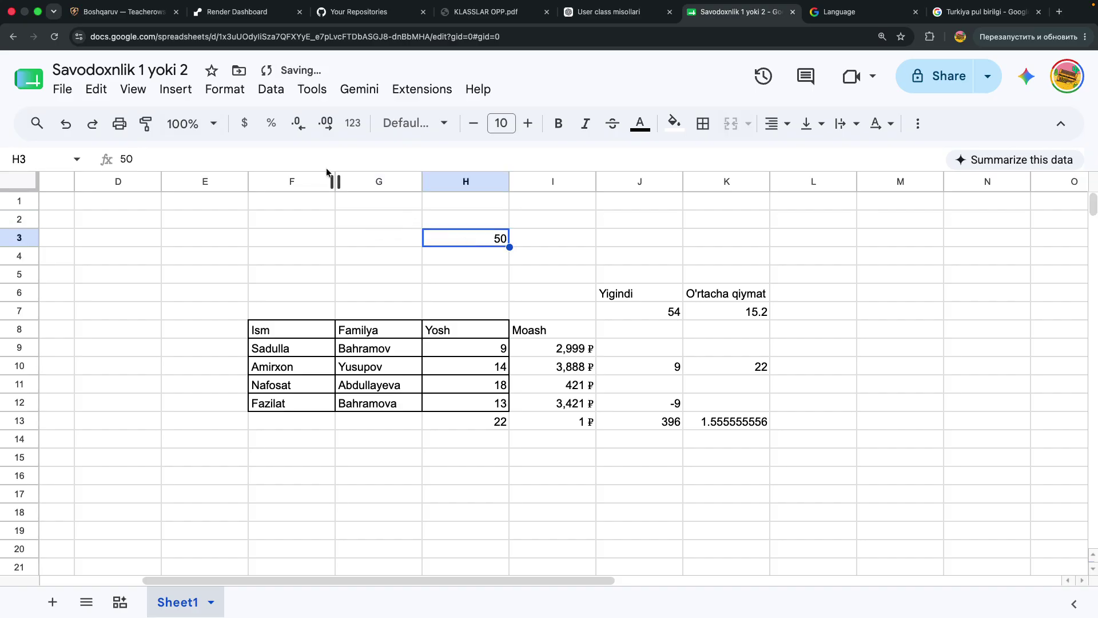
pyautogui.click(281, 133)
# Adjust H3's percentage to three decimal places, showing 5000.000%
pyautogui.click(447, 326)
pyautogui.click(486, 241)
pyautogui.doubleClick(302, 131)
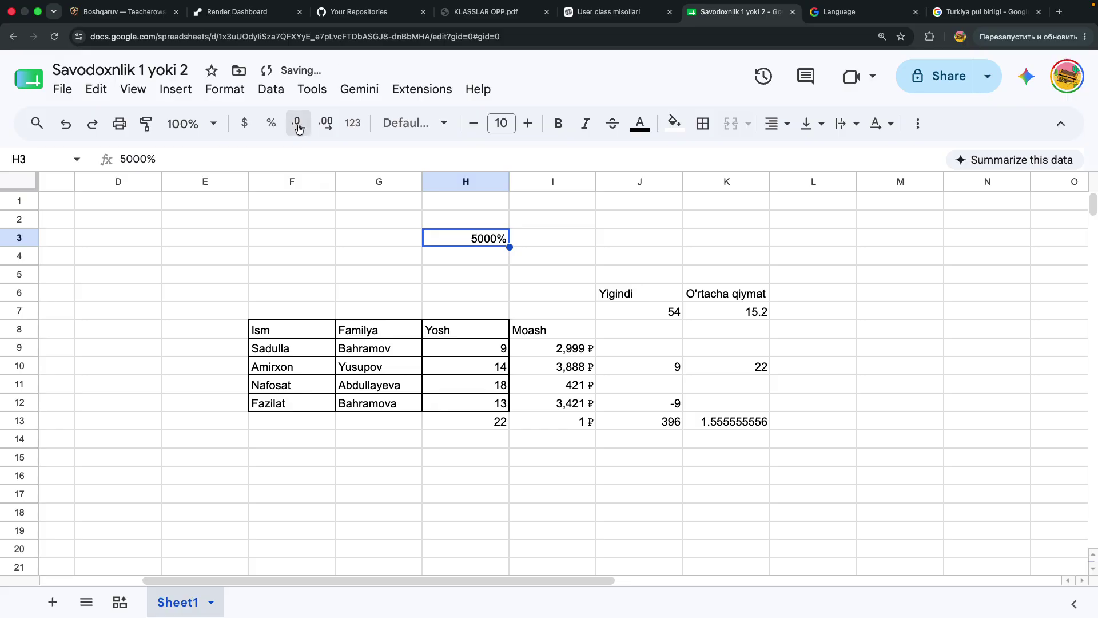
pyautogui.click(326, 125)
pyautogui.click(327, 124)
pyautogui.click(327, 125)
pyautogui.click(326, 124)
pyautogui.click(327, 125)
pyautogui.click(327, 125)
pyautogui.click(304, 128)
pyautogui.click(304, 128)
pyautogui.click(304, 128)
pyautogui.doubleClick(498, 236)
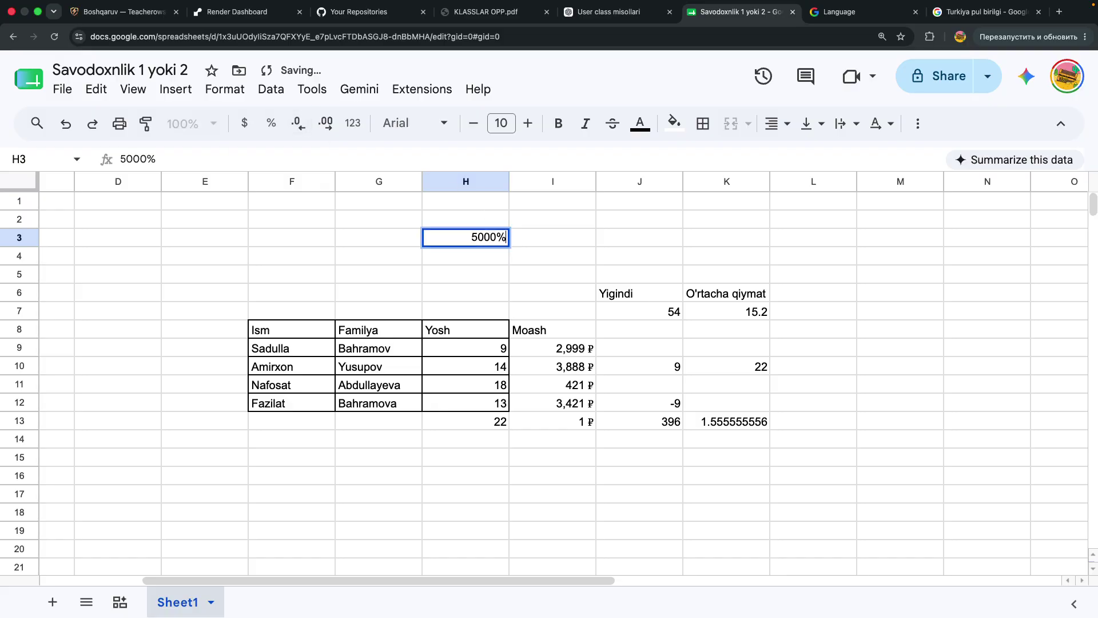
pyautogui.press('Return')
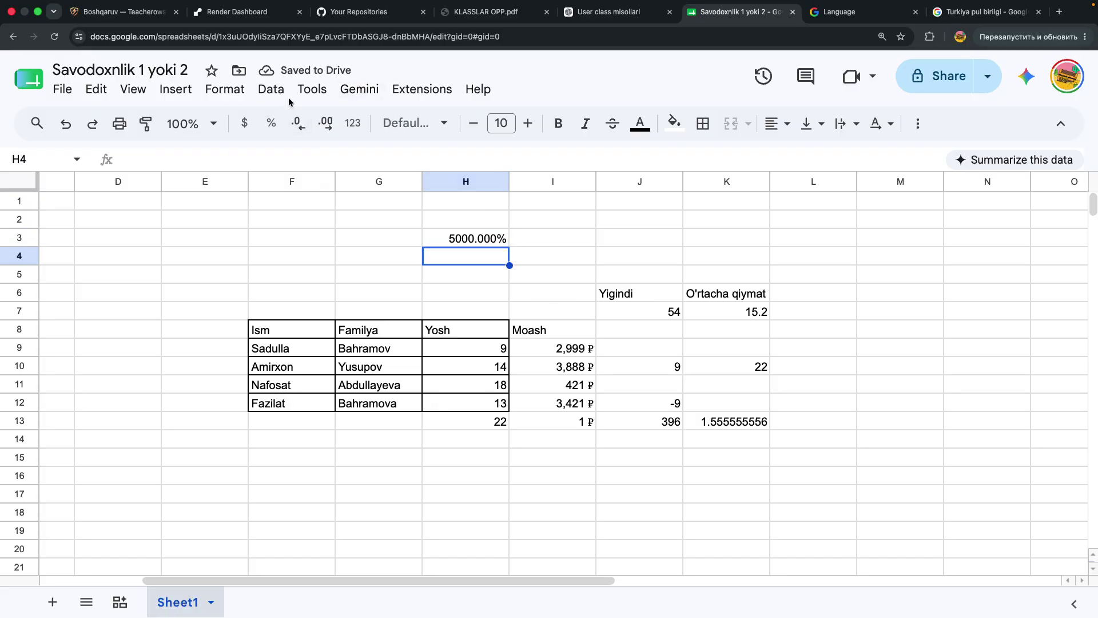
pyautogui.click(239, 90)
pyautogui.moveTo(271, 89)
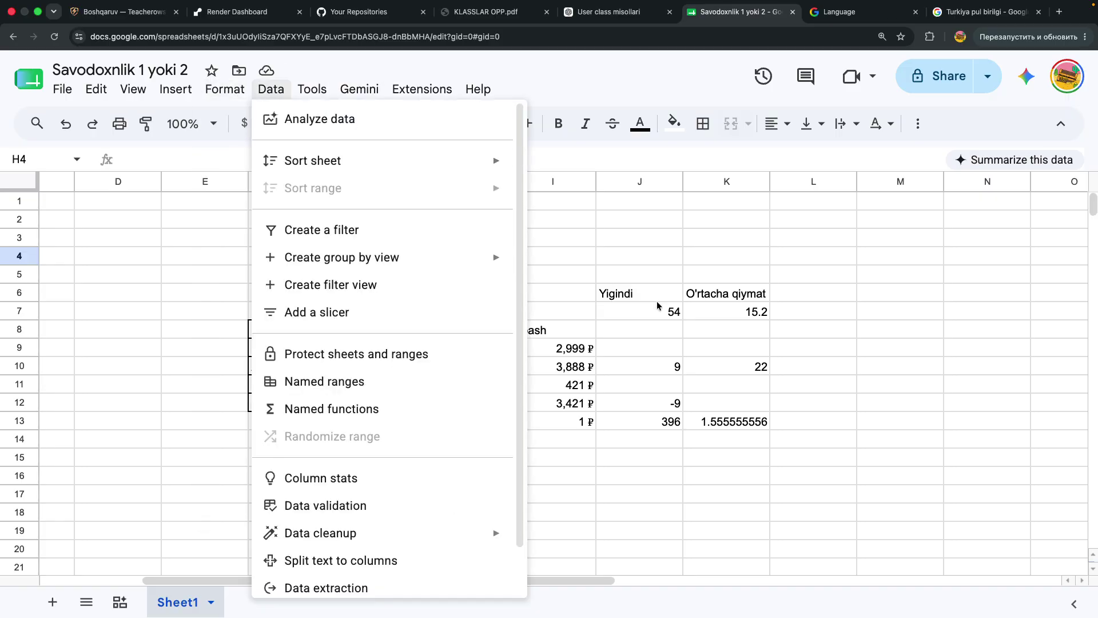
pyautogui.click(657, 301)
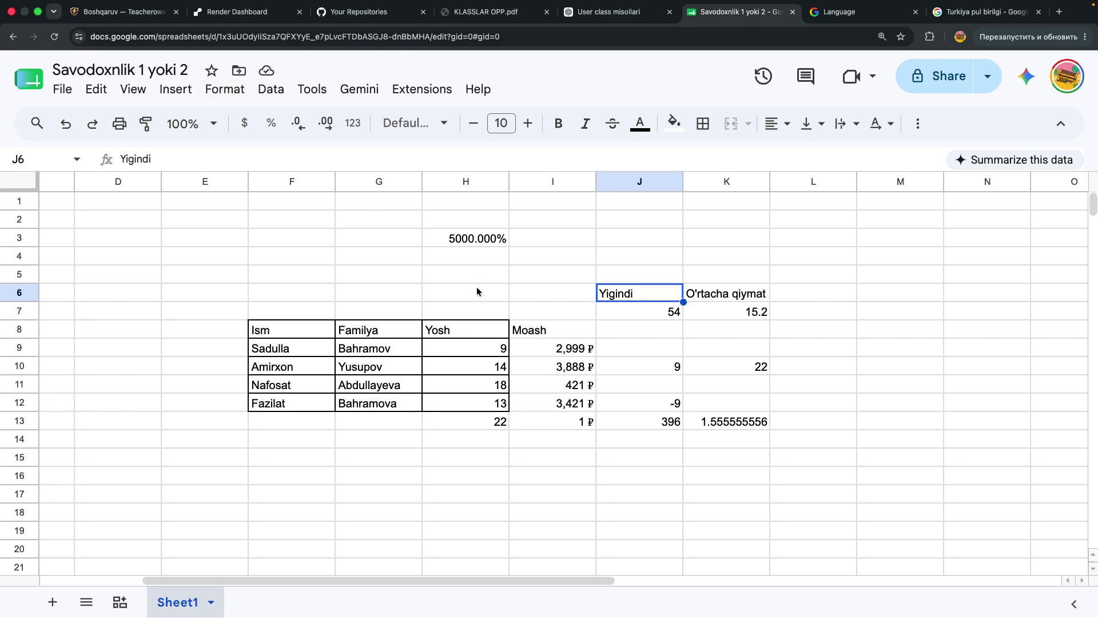
pyautogui.click(676, 476)
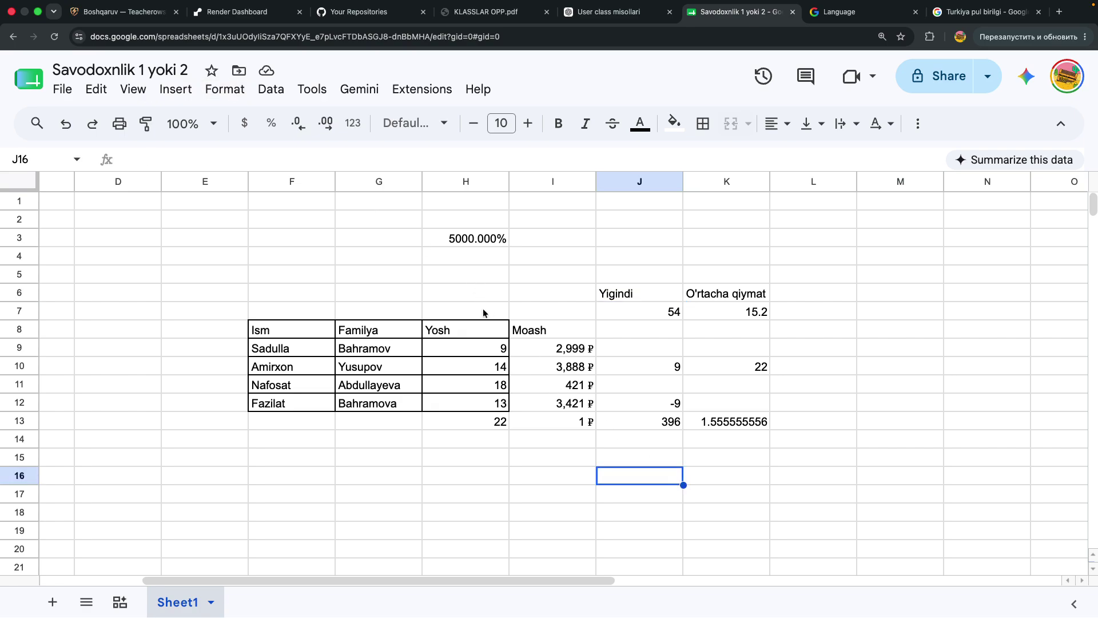
pyautogui.moveTo(477, 346); pyautogui.dragTo(495, 400)
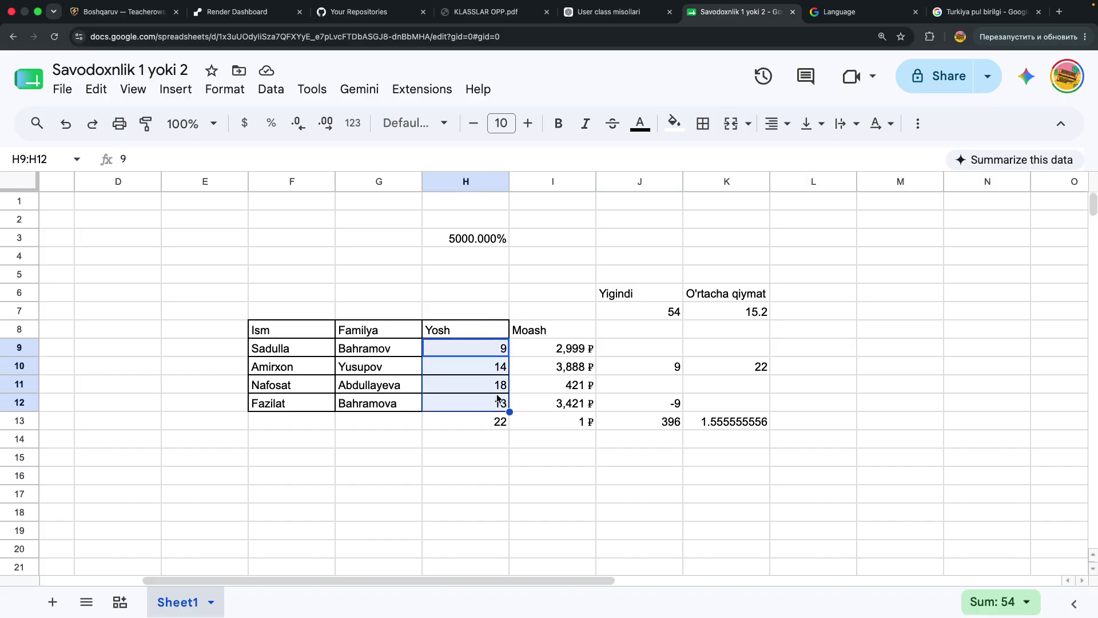
pyautogui.moveTo(518, 349); pyautogui.dragTo(545, 421)
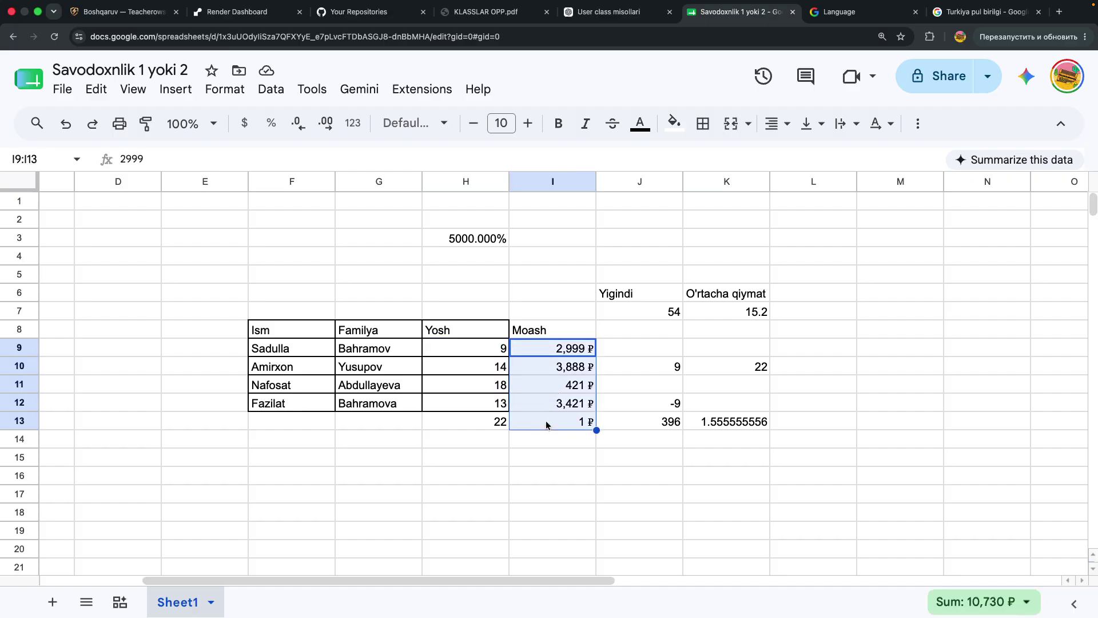
pyautogui.moveTo(818, 2)
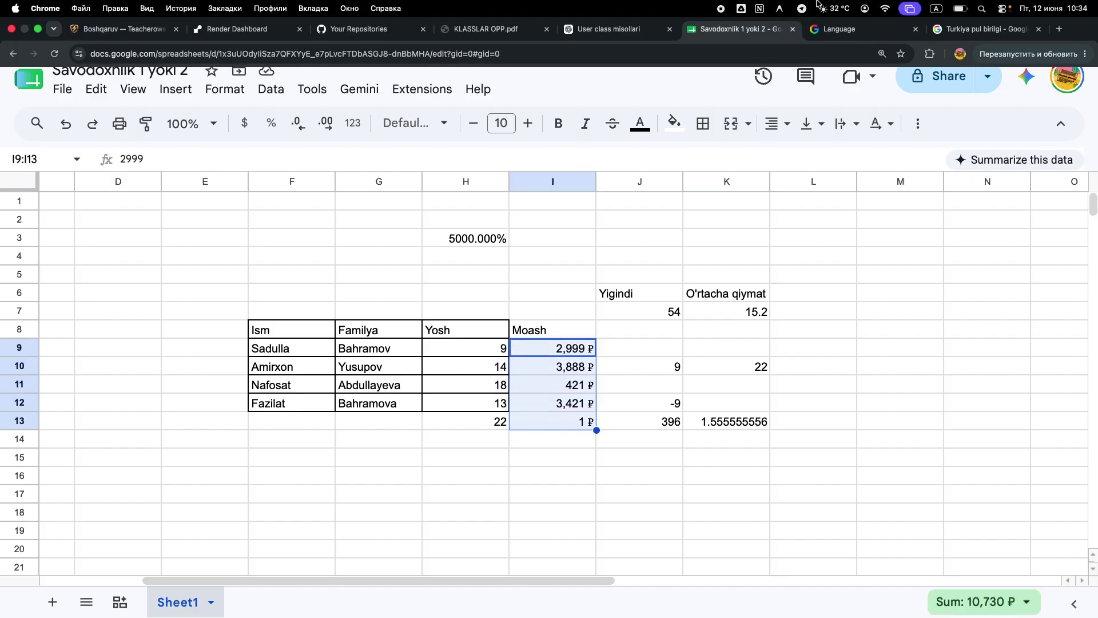